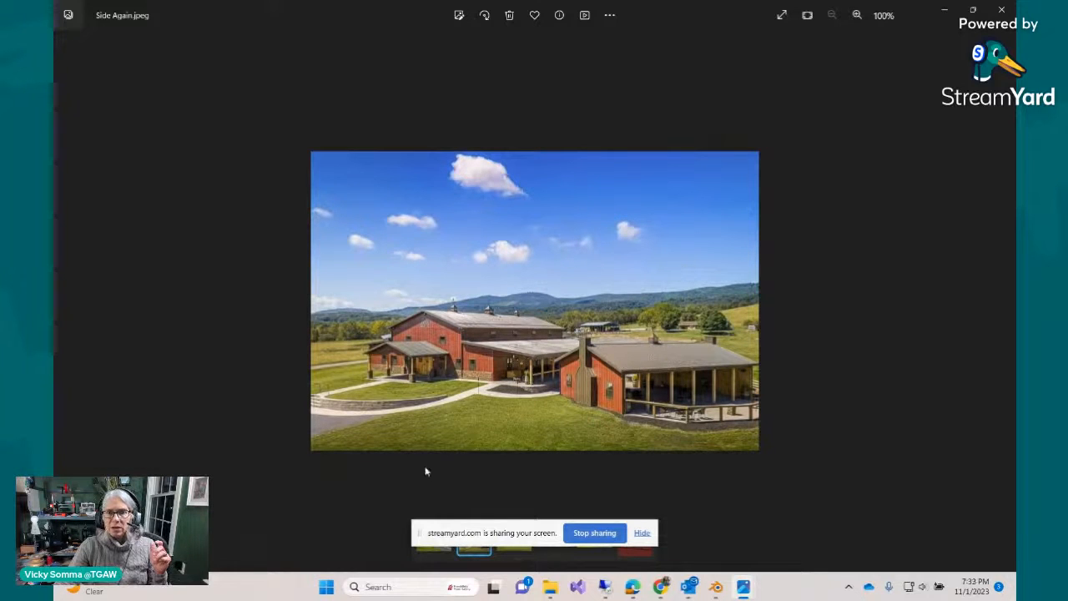
Open the front.png reference photo and examine the barn's front gable, porch and M emblems up close.
{"action": "left_click", "coordinate": [641, 532]}
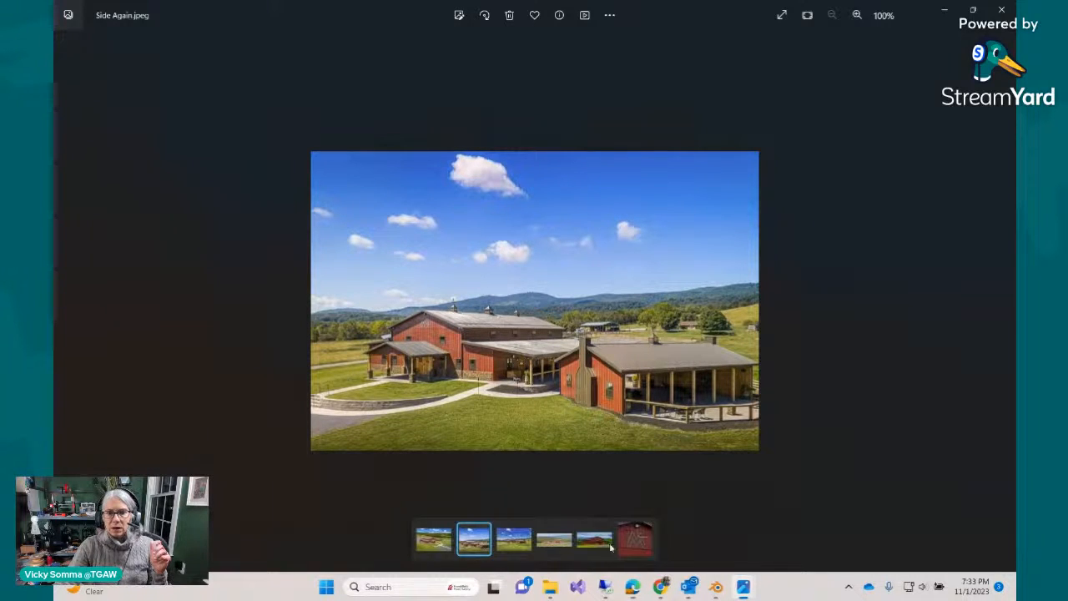
{"action": "left_click", "coordinate": [595, 542]}
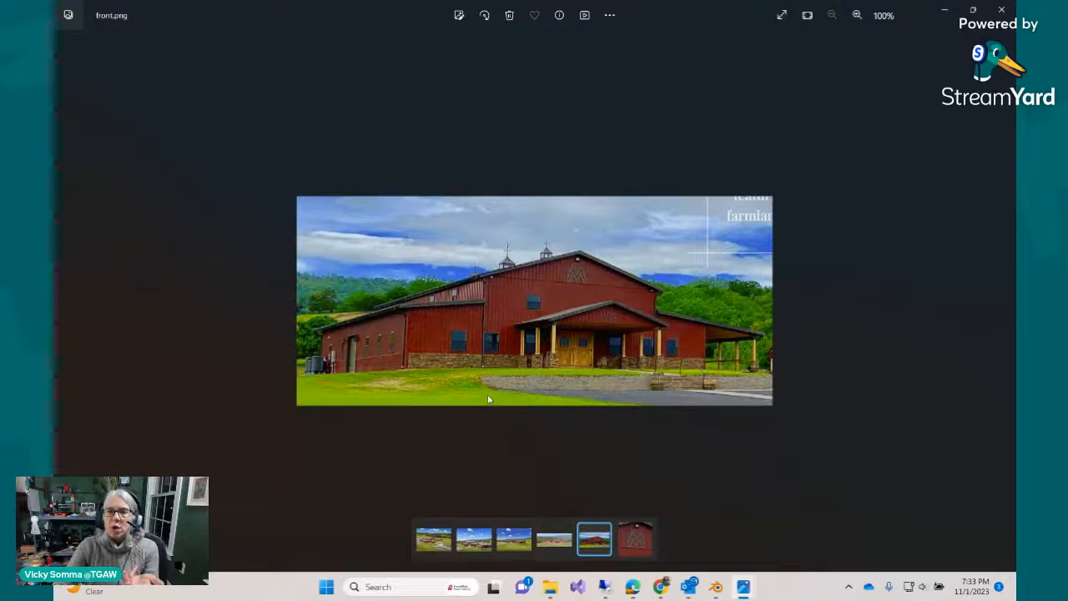
{"action": "scroll", "coordinate": [490, 399], "scroll_direction": "up", "scroll_amount": 2}
{"action": "scroll", "coordinate": [489, 399], "scroll_direction": "up", "scroll_amount": 5}
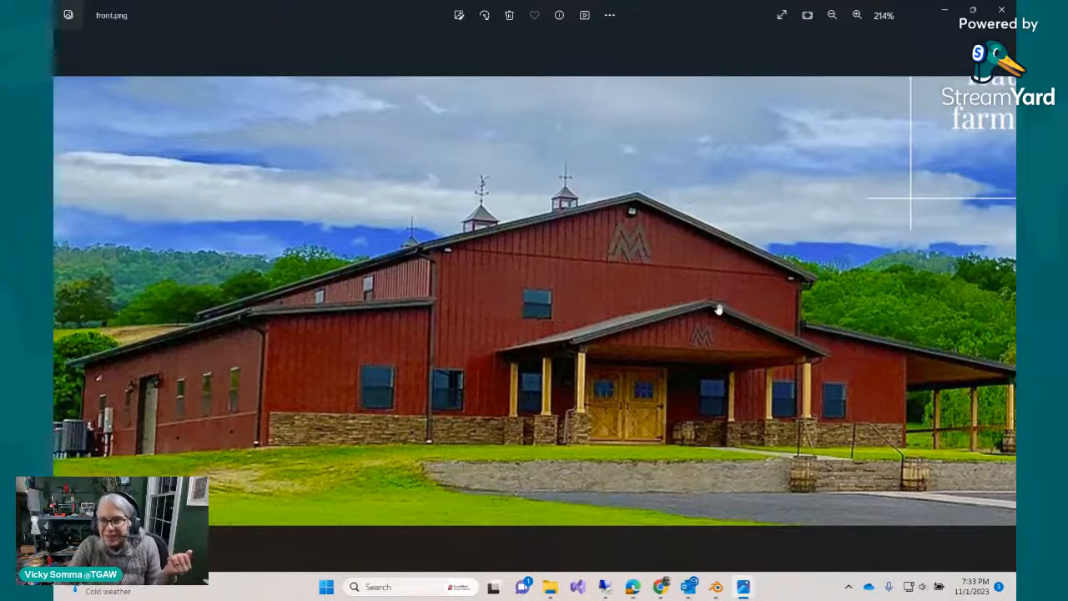
{"action": "scroll", "coordinate": [718, 318], "scroll_direction": "up", "scroll_amount": 5}
{"action": "scroll", "coordinate": [718, 317], "scroll_direction": "up", "scroll_amount": 3}
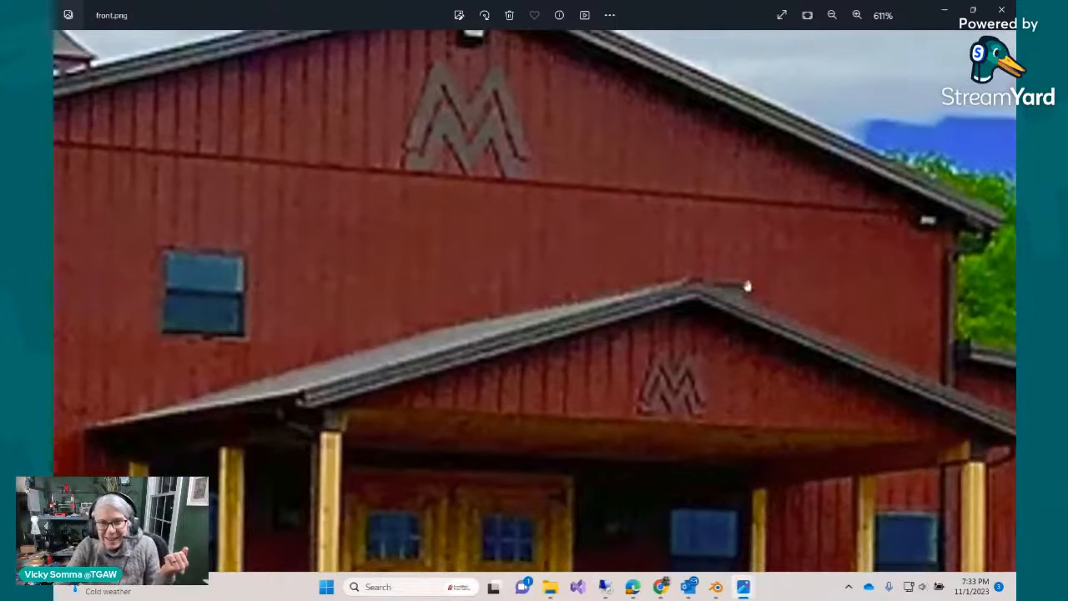
{"action": "scroll", "coordinate": [732, 289], "scroll_direction": "down", "scroll_amount": 4}
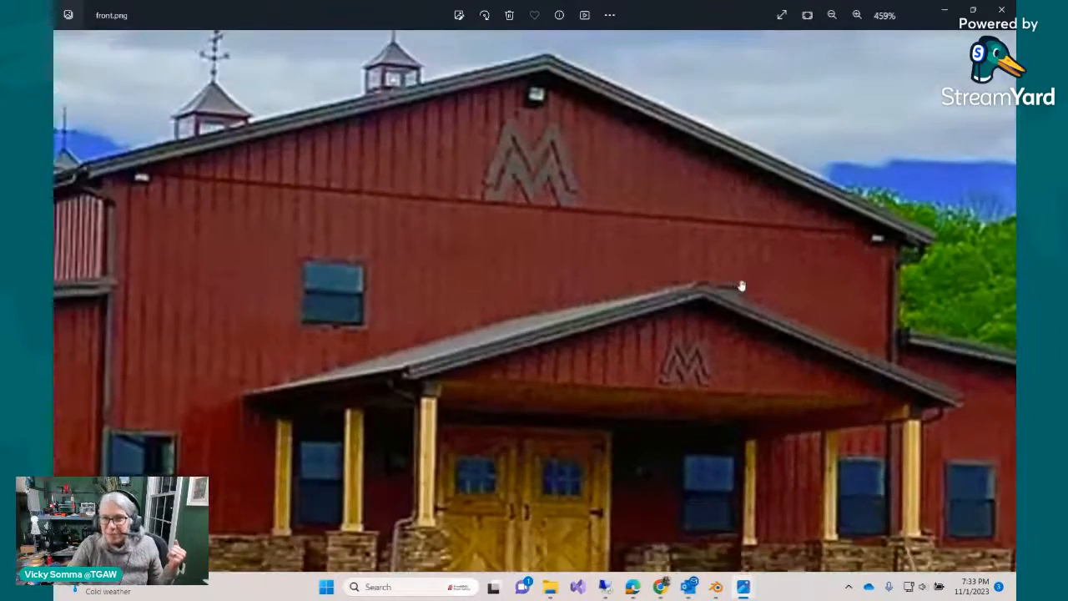
{"action": "scroll", "coordinate": [742, 288], "scroll_direction": "down", "scroll_amount": 5}
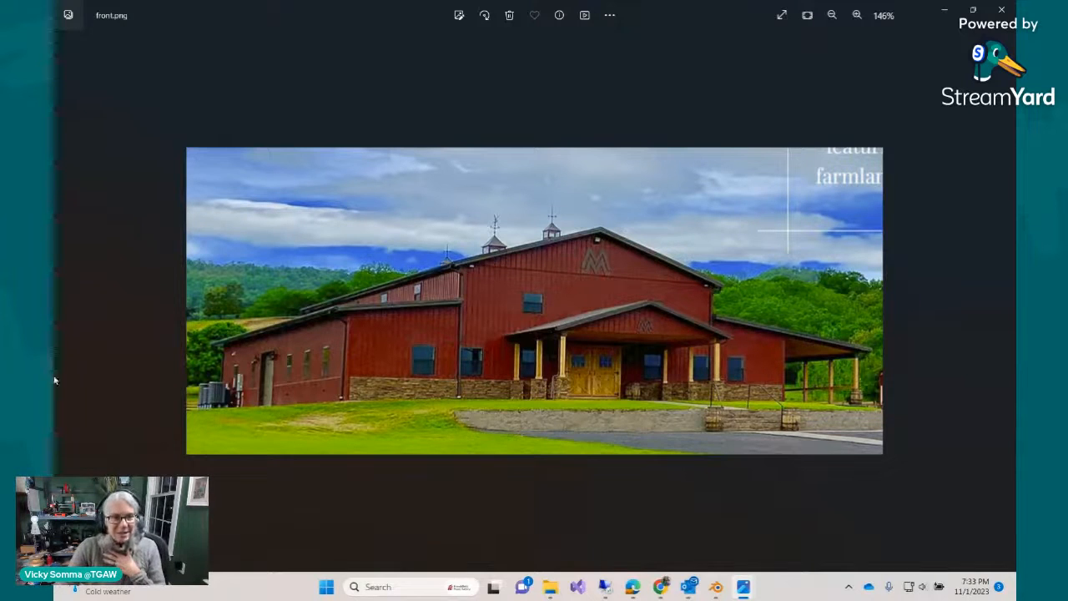
Go back through the reference photos to back.png and Sides.jpg, and examine the buildings in the side photo.
{"action": "left_click", "coordinate": [64, 304]}
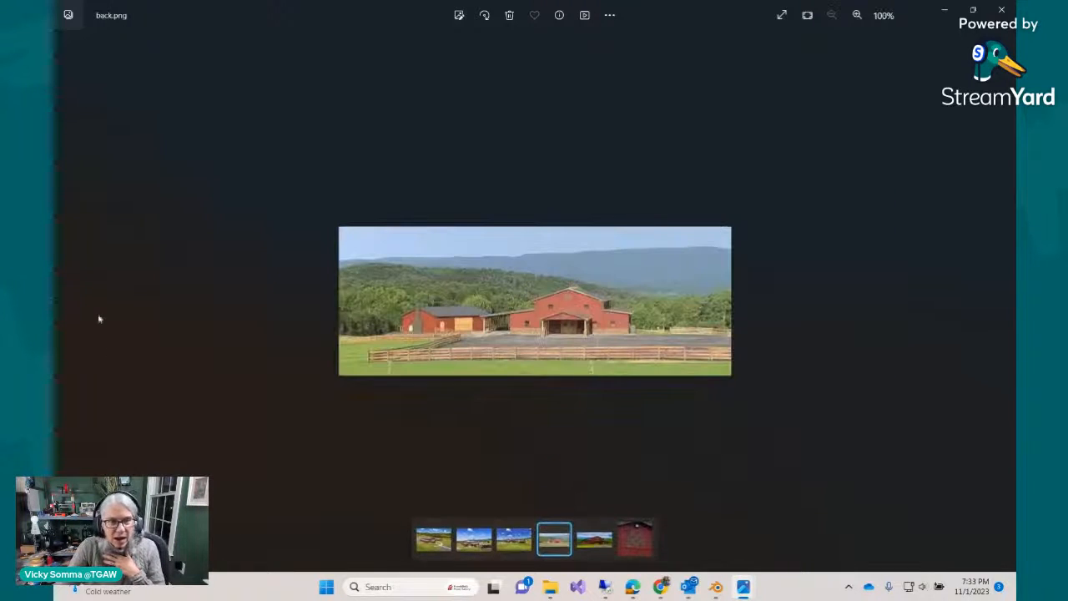
{"action": "left_click", "coordinate": [65, 304]}
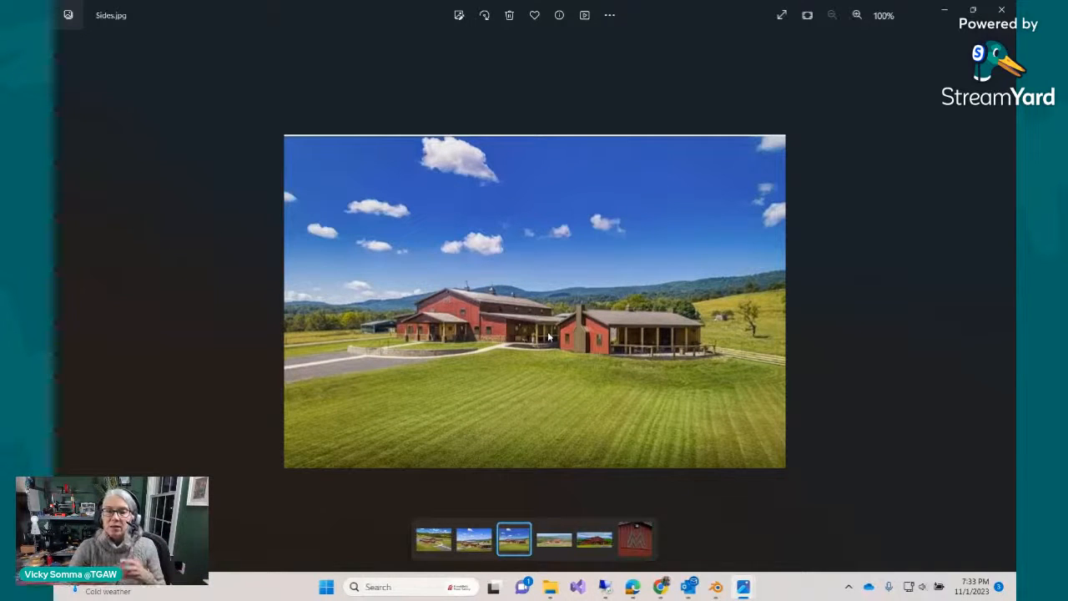
{"action": "mouse_move", "coordinate": [716, 586]}
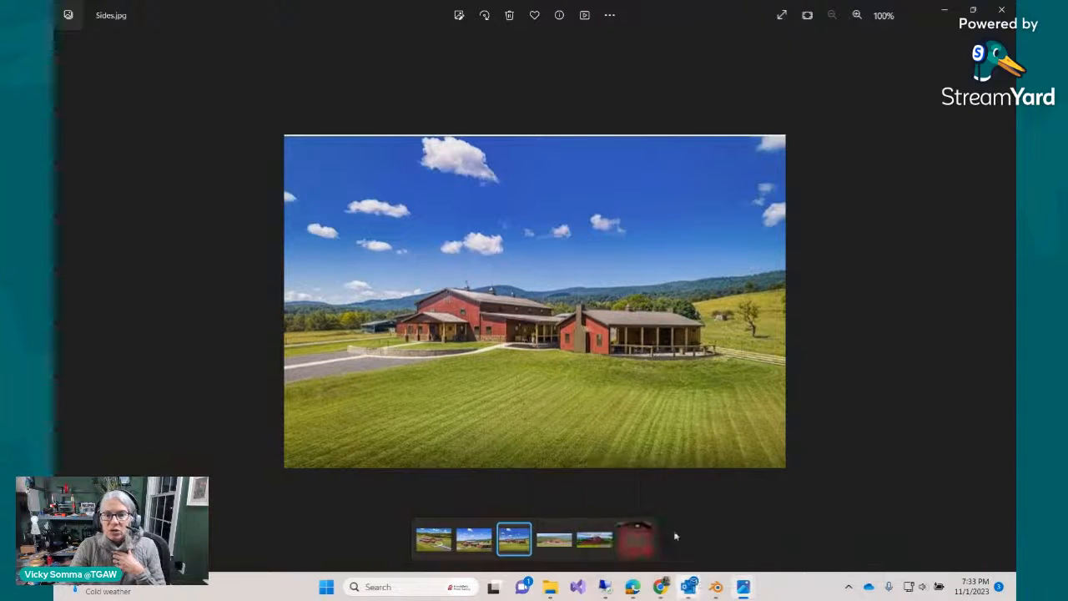
{"action": "scroll", "coordinate": [529, 351], "scroll_direction": "up", "scroll_amount": 4}
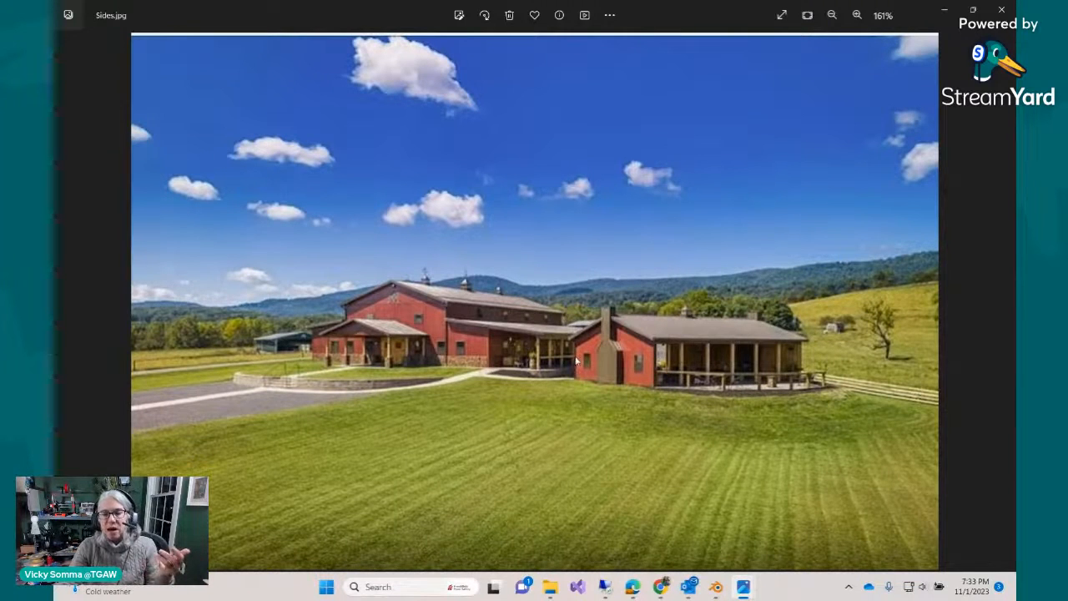
{"action": "scroll", "coordinate": [576, 361], "scroll_direction": "down", "scroll_amount": 2}
Switch to the other Photos window and go back from the printed barn's photo to the photo of the venue's deck.
{"action": "mouse_move", "coordinate": [751, 587]}
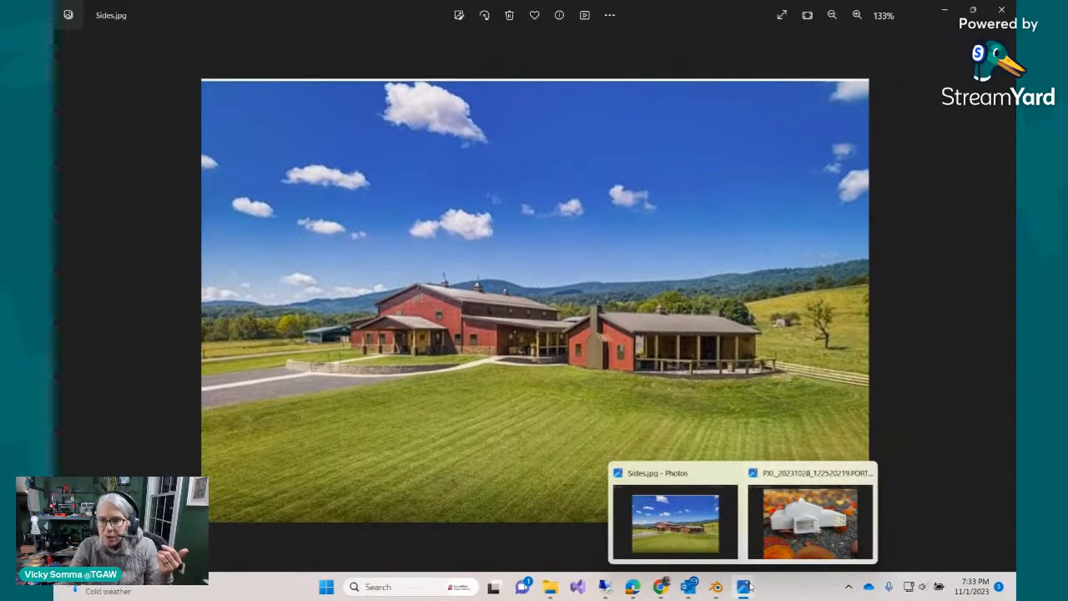
{"action": "left_click", "coordinate": [809, 522]}
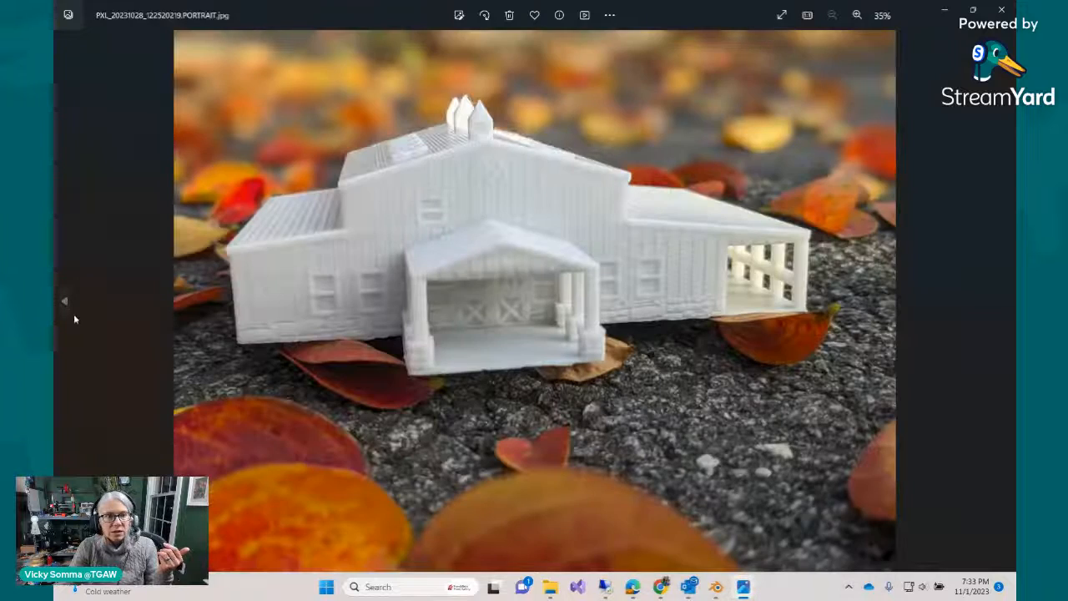
{"action": "left_click", "coordinate": [70, 299]}
{"action": "left_click", "coordinate": [70, 299]}
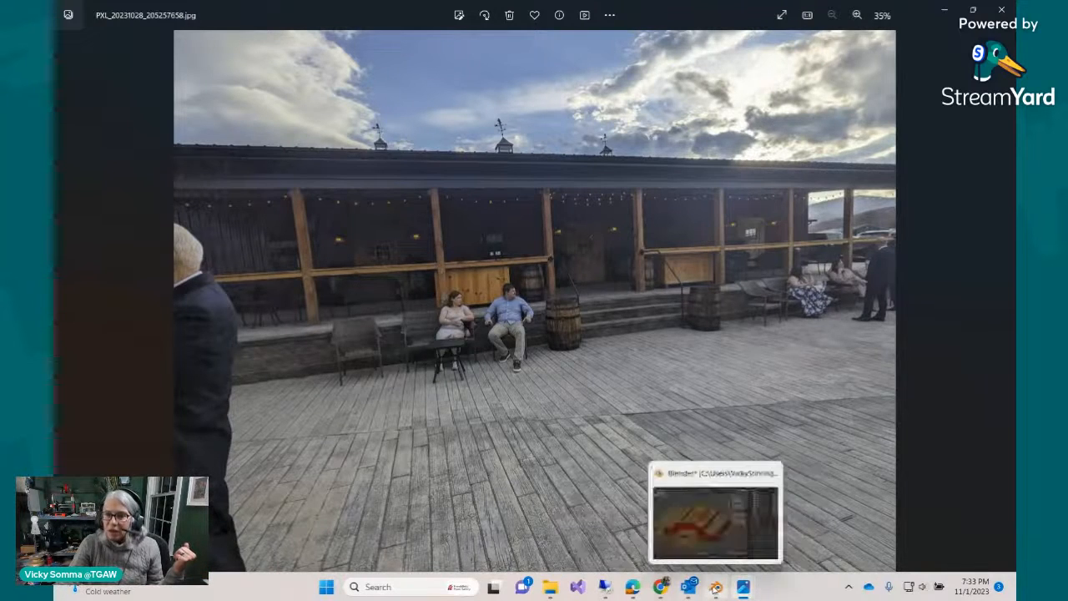
Switch to Blender and examine the barn model's front porch, roof lettering and deck side.
{"action": "left_click", "coordinate": [668, 558]}
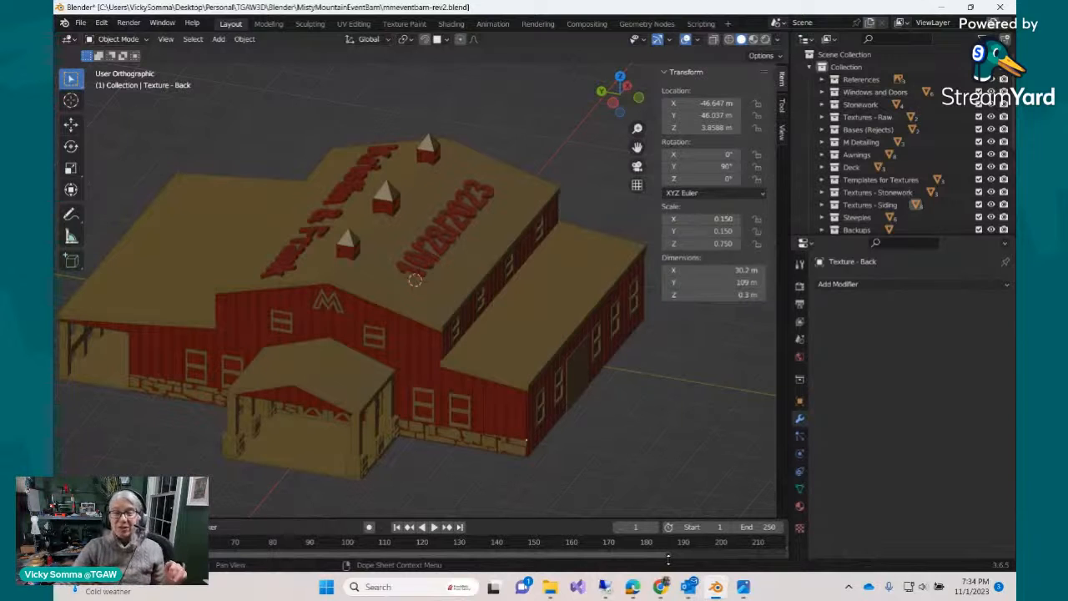
{"action": "scroll", "coordinate": [597, 396], "scroll_direction": "down", "scroll_amount": 4}
{"action": "middle_click_drag", "start_coordinate": [601, 396], "coordinate": [407, 469]}
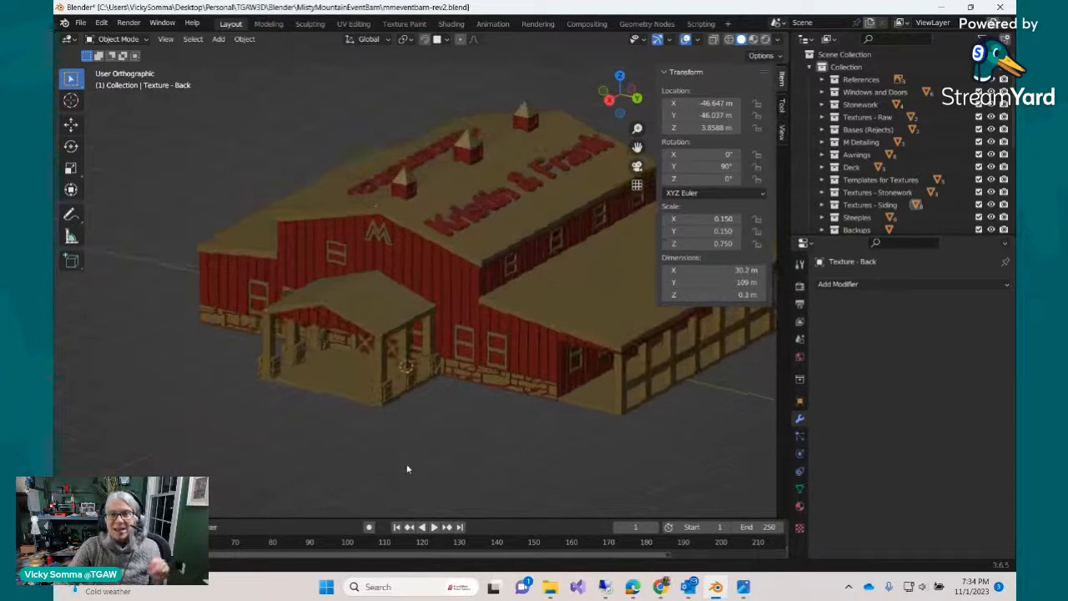
{"action": "scroll", "coordinate": [408, 469], "scroll_direction": "up", "scroll_amount": 2}
{"action": "scroll", "coordinate": [409, 441], "scroll_direction": "down", "scroll_amount": 2}
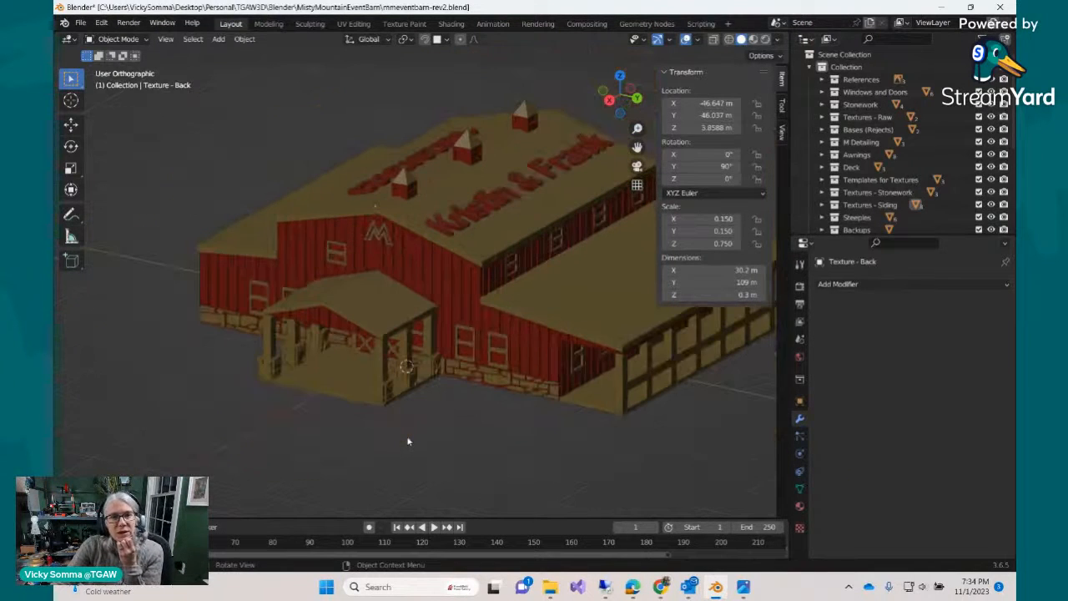
{"action": "scroll", "coordinate": [405, 448], "scroll_direction": "down", "scroll_amount": 2}
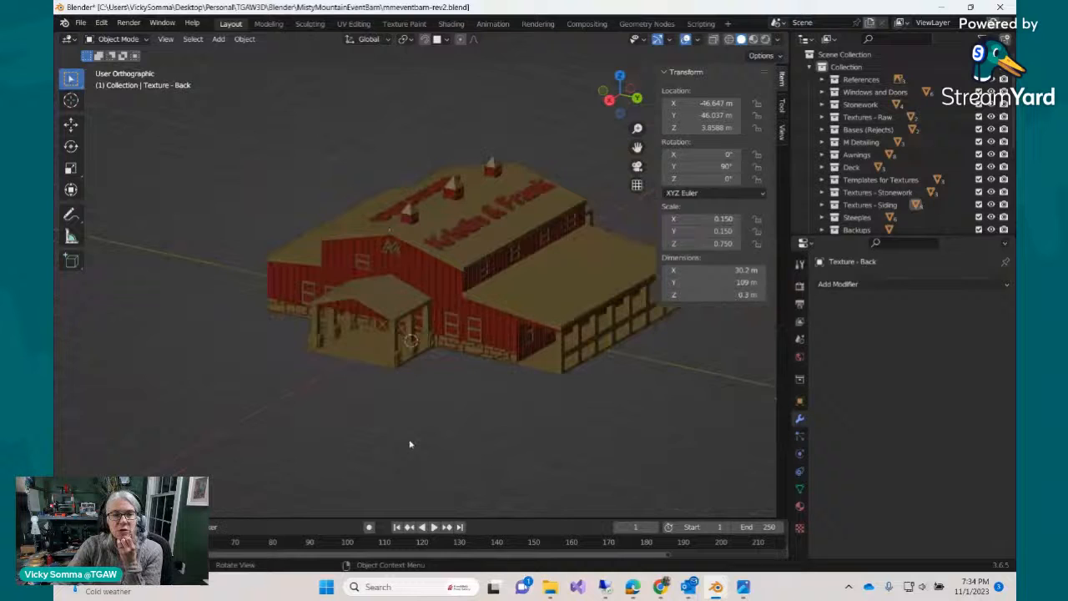
Select the front siding texture and the front and back window objects in turn to show the barn's separate parts.
{"action": "left_click", "coordinate": [459, 323]}
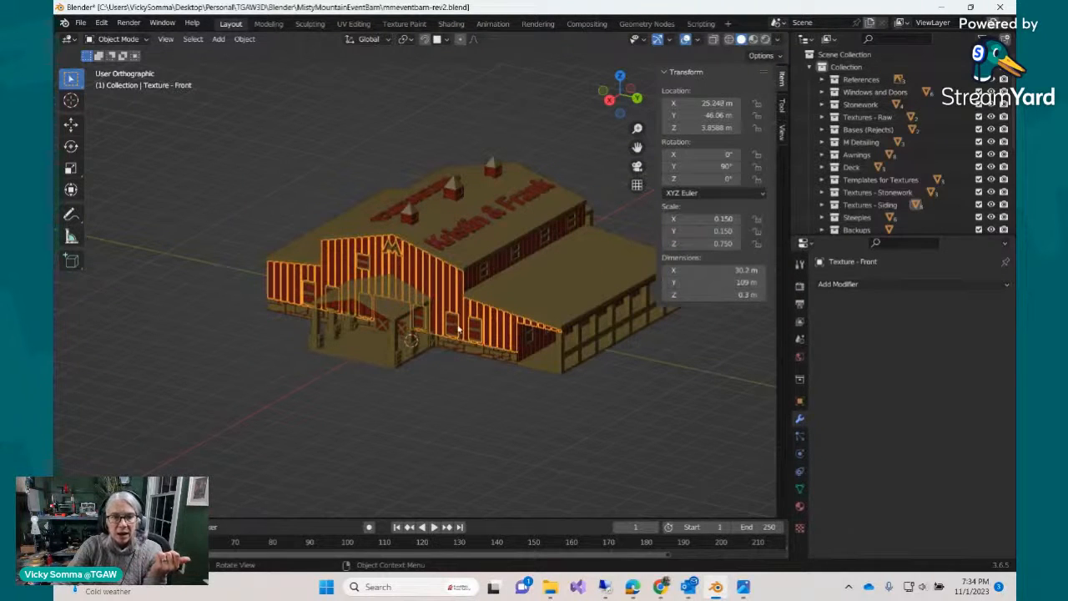
{"action": "left_click", "coordinate": [458, 328]}
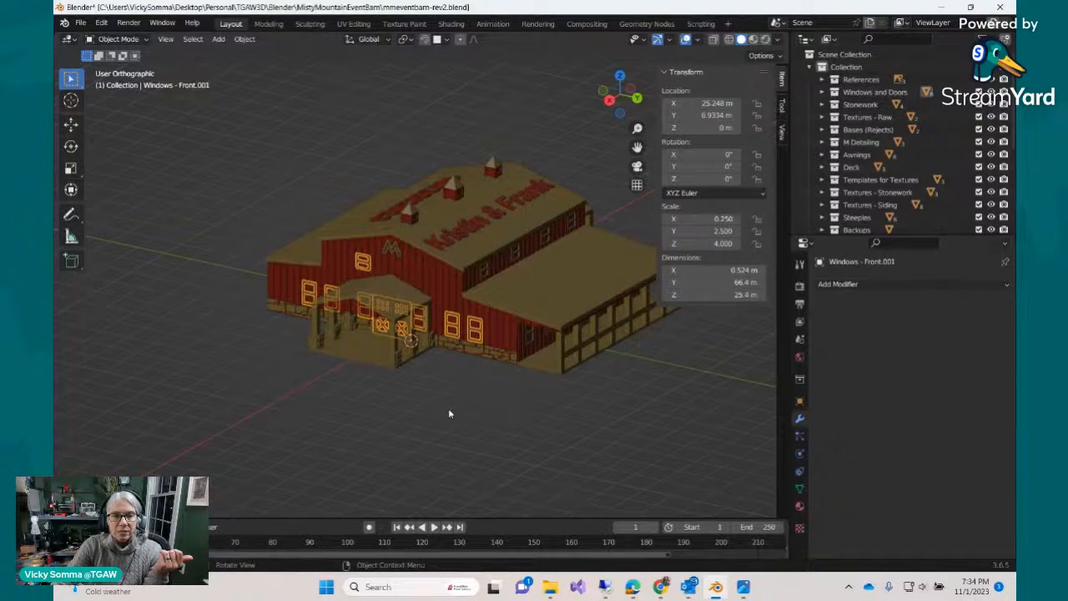
{"action": "middle_click_drag", "start_coordinate": [448, 413], "coordinate": [270, 400]}
{"action": "left_click", "coordinate": [424, 338]}
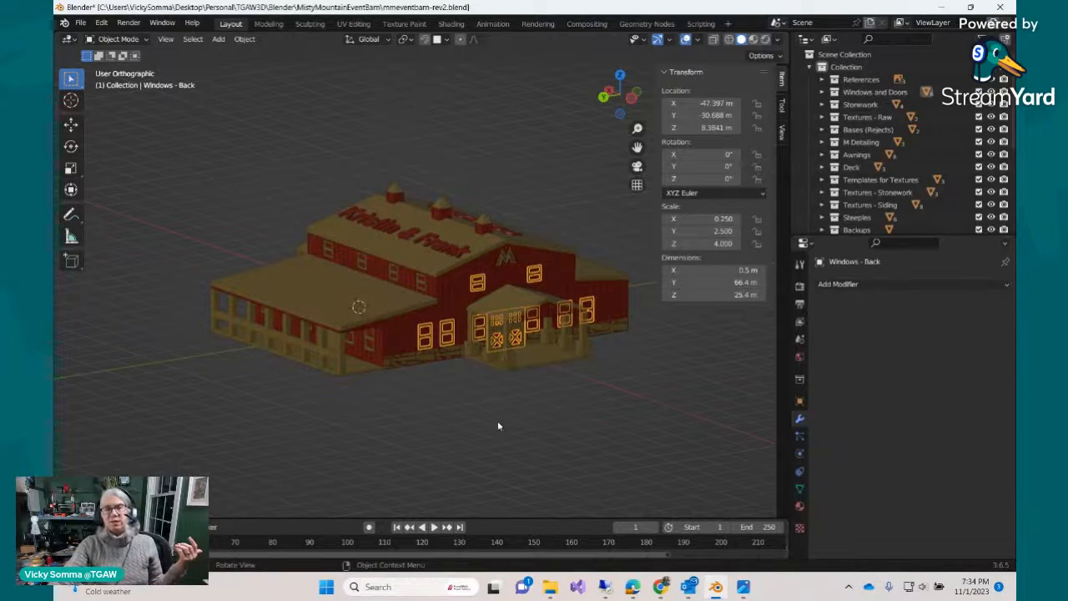
Select the roof and examine the barn from the back, the raised front and a low front angle.
{"action": "scroll", "coordinate": [455, 459], "scroll_direction": "up", "scroll_amount": 2}
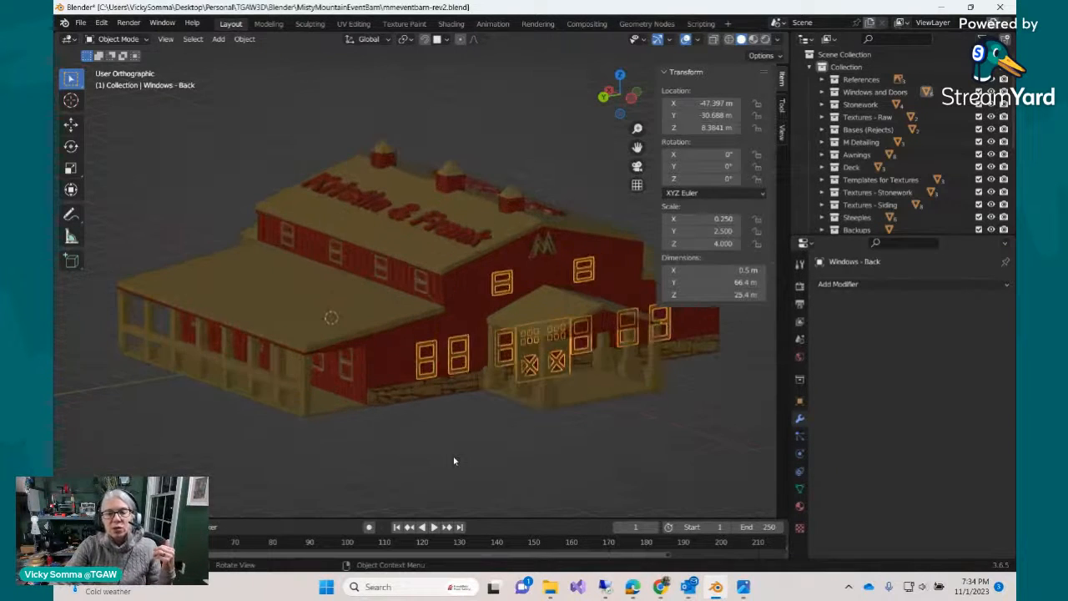
{"action": "middle_click_drag", "start_coordinate": [455, 459], "coordinate": [672, 456]}
{"action": "scroll", "coordinate": [467, 453], "scroll_direction": "down", "scroll_amount": 2}
{"action": "scroll", "coordinate": [668, 455], "scroll_direction": "up", "scroll_amount": 4}
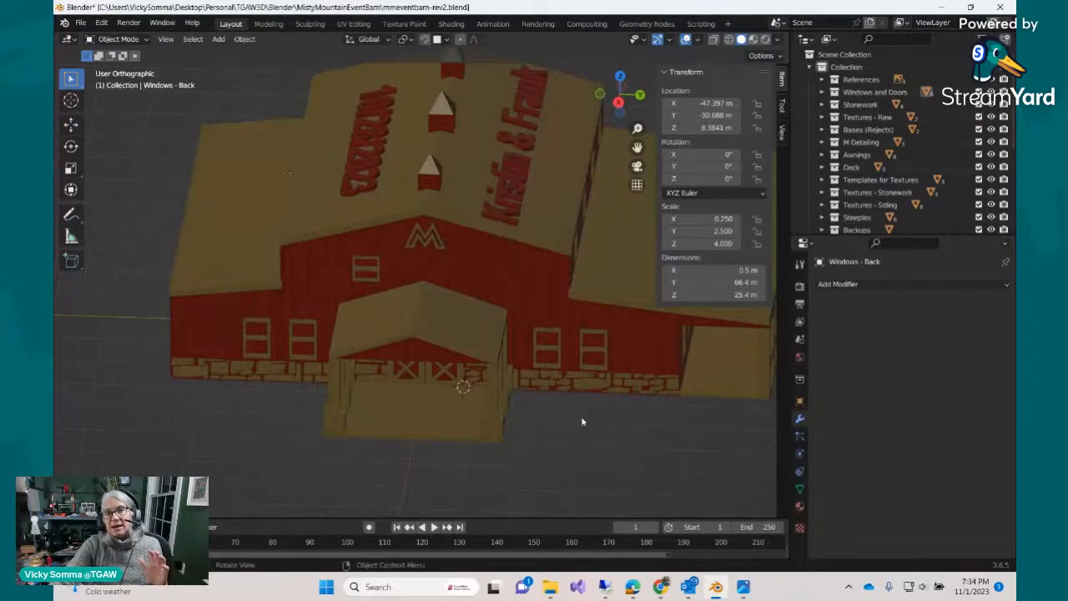
{"action": "left_click", "coordinate": [445, 208]}
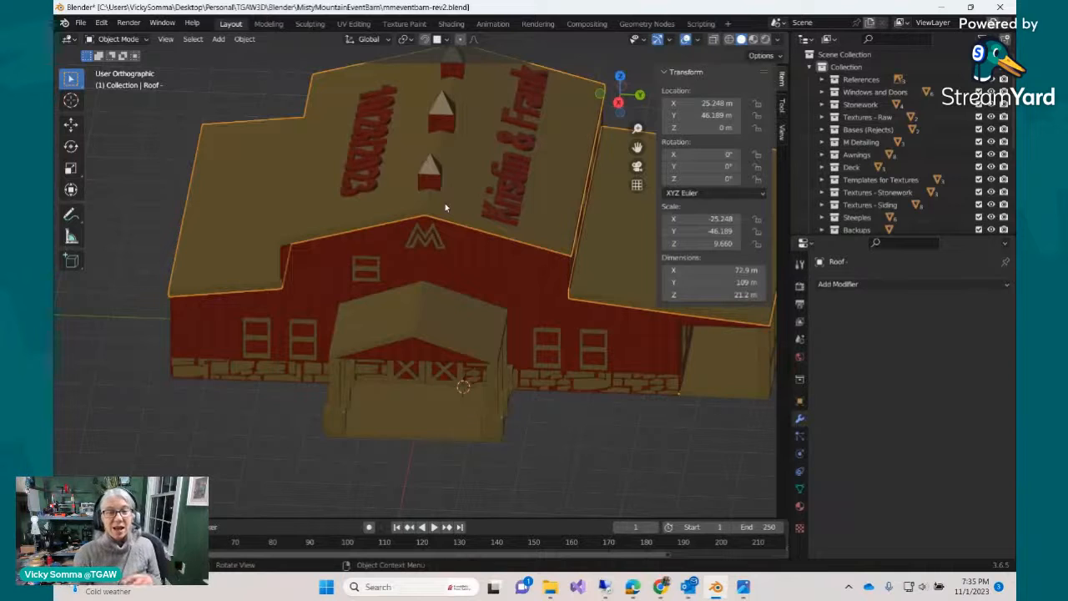
{"action": "middle_click_drag", "start_coordinate": [445, 203], "coordinate": [420, 252]}
{"action": "middle_click_drag", "start_coordinate": [582, 450], "coordinate": [549, 449]}
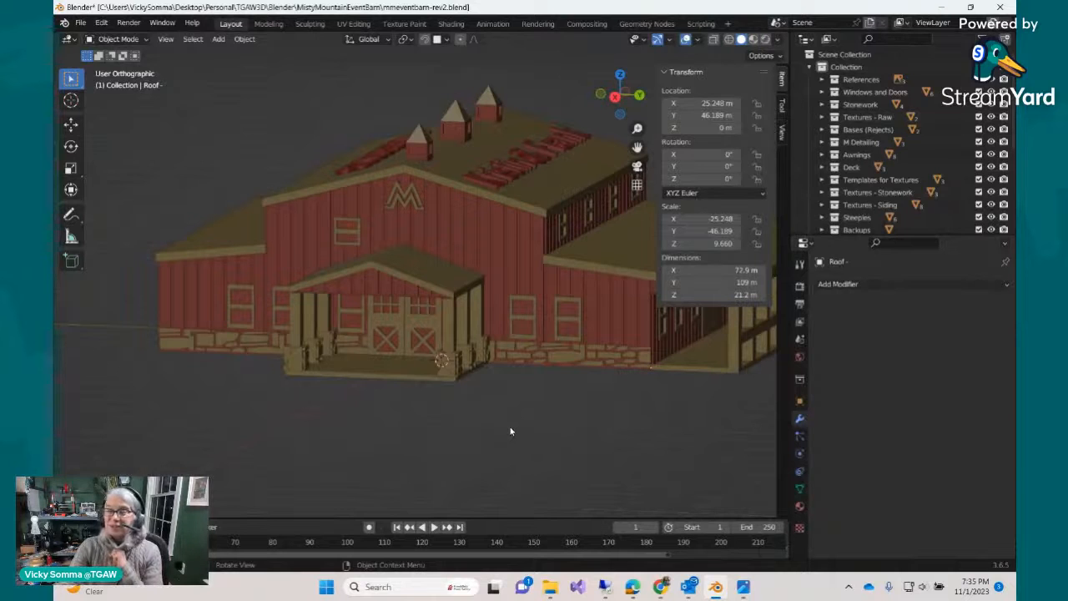
{"action": "middle_click_drag", "start_coordinate": [511, 436], "coordinate": [543, 458]}
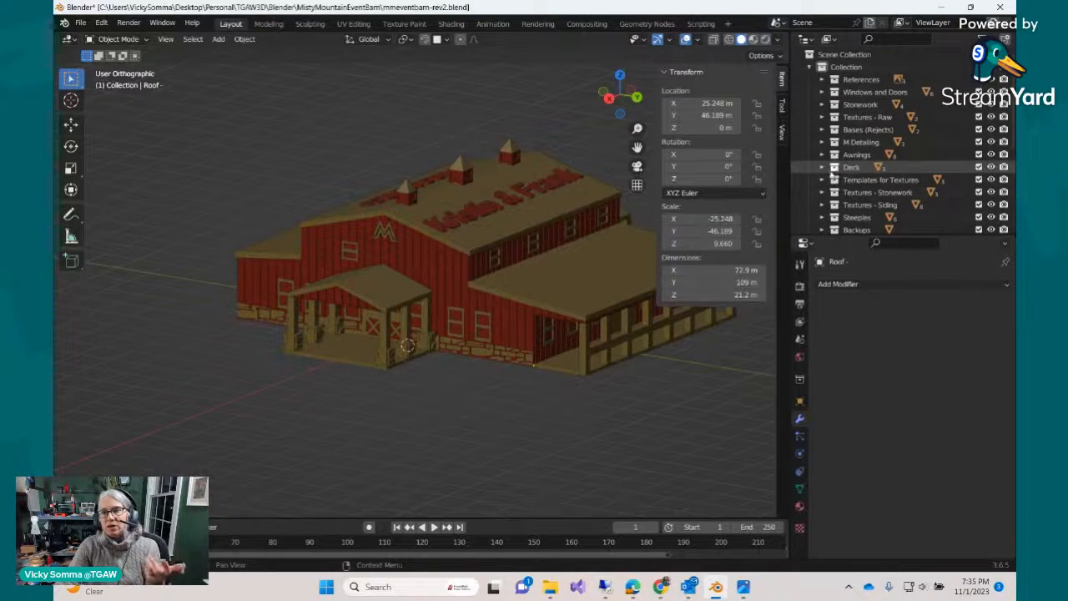
Inspect Deck Flooring and Railings - Side in the Deck collection, hiding the collection and showing it again.
{"action": "left_click", "coordinate": [822, 167]}
{"action": "left_click", "coordinate": [880, 180]}
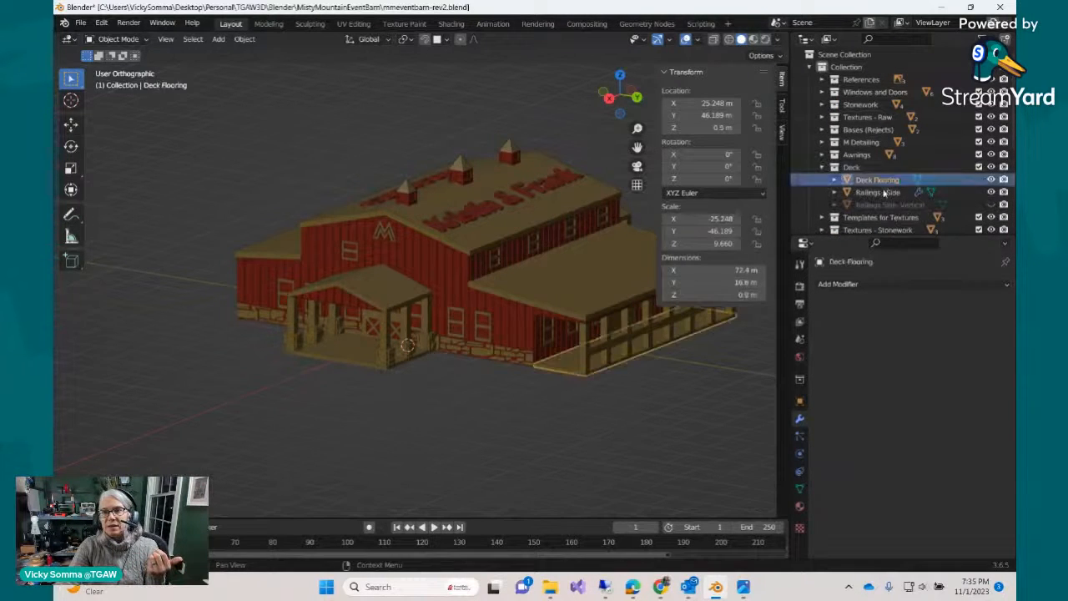
{"action": "left_click", "coordinate": [881, 192]}
{"action": "left_click", "coordinate": [871, 170]}
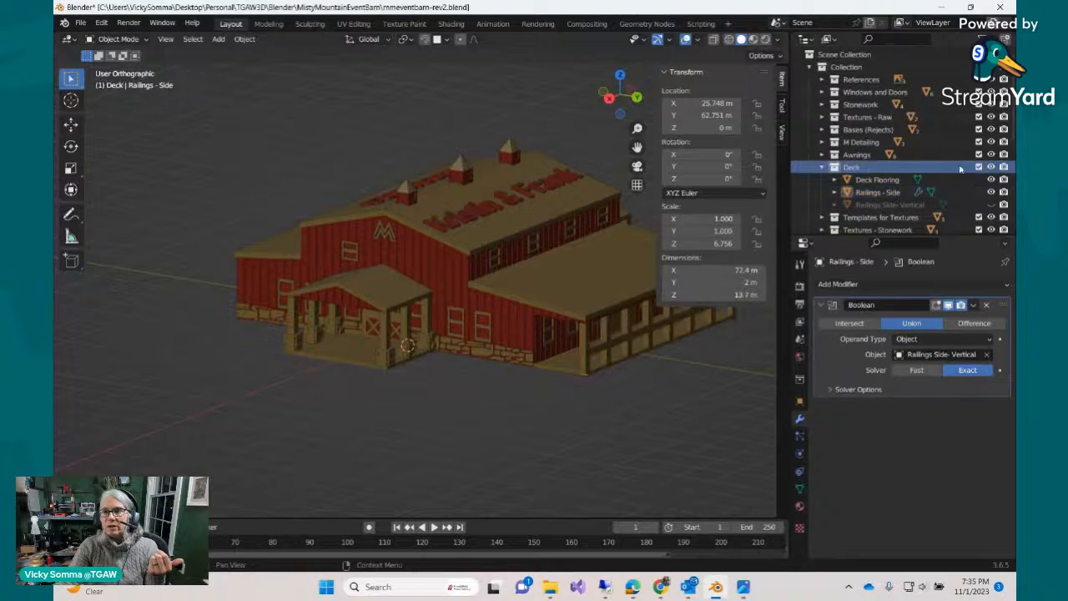
{"action": "left_click", "coordinate": [992, 167]}
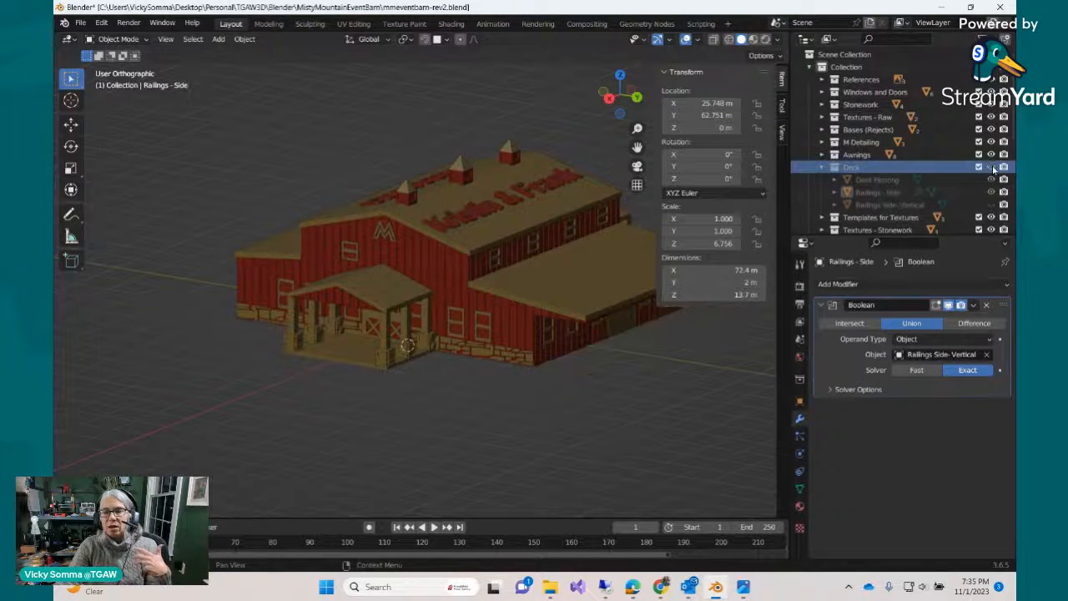
{"action": "left_click", "coordinate": [991, 167]}
Select the barn base, the front siding texture and the front stonework in turn to inspect the layered parts.
{"action": "middle_click_drag", "start_coordinate": [659, 438], "coordinate": [598, 364]}
{"action": "left_click", "coordinate": [601, 362]}
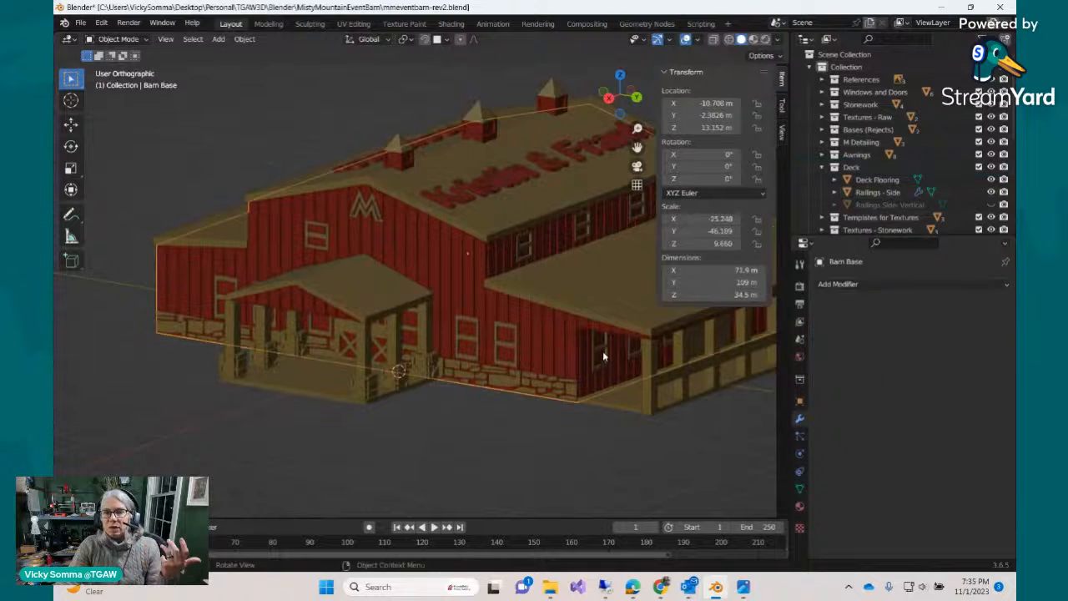
{"action": "left_click", "coordinate": [603, 355]}
{"action": "left_click", "coordinate": [468, 253]}
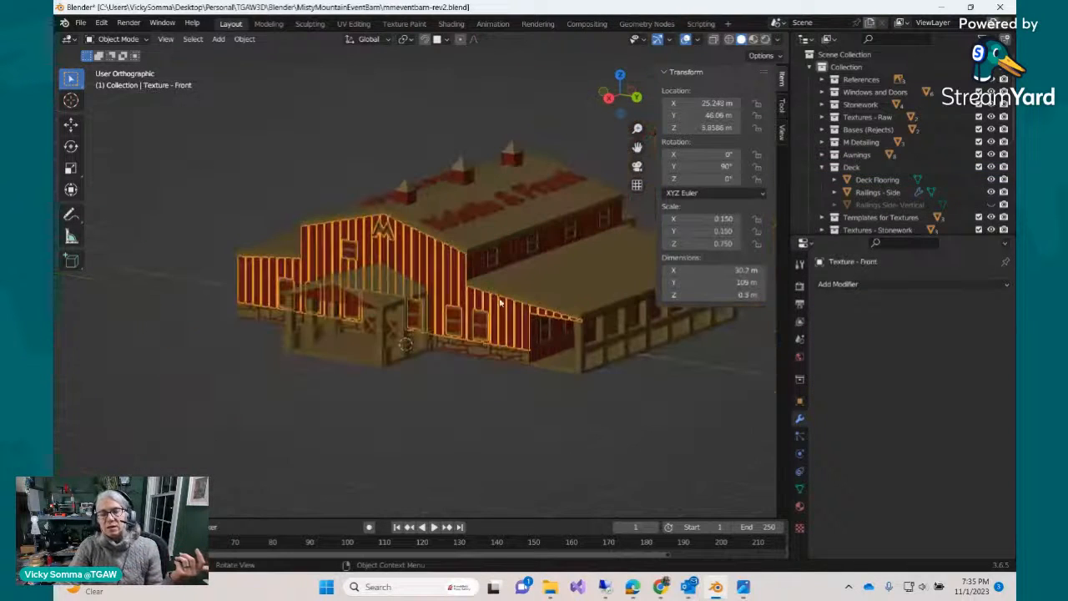
{"action": "scroll", "coordinate": [463, 342], "scroll_direction": "down", "scroll_amount": 2}
{"action": "left_click", "coordinate": [469, 354]}
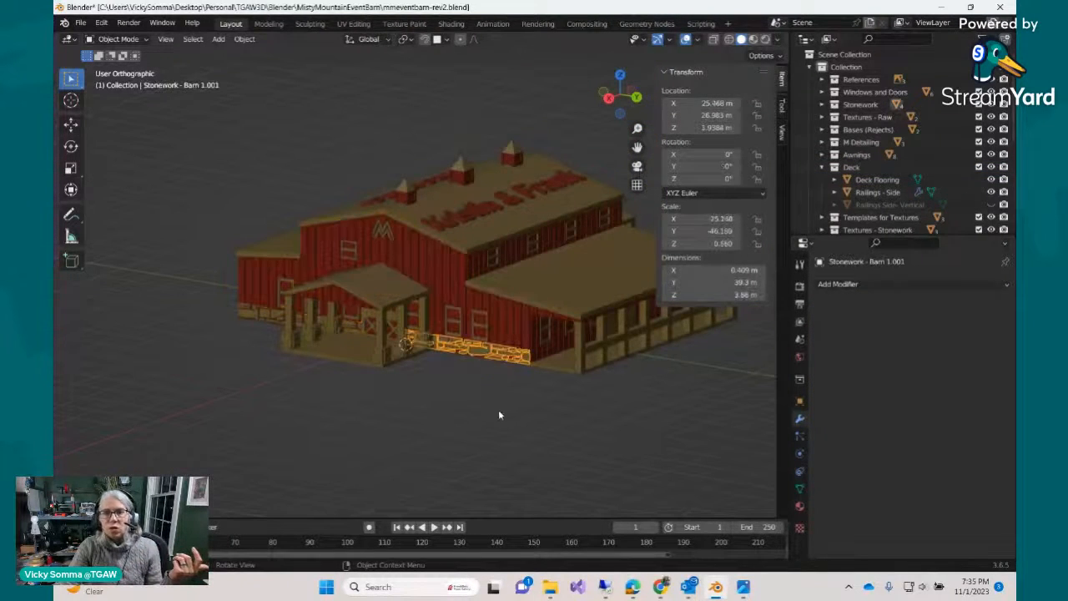
Collapse the Deck collection and look inside the Bases (Rejects) collection, collapsing it again.
{"action": "left_click", "coordinate": [822, 167]}
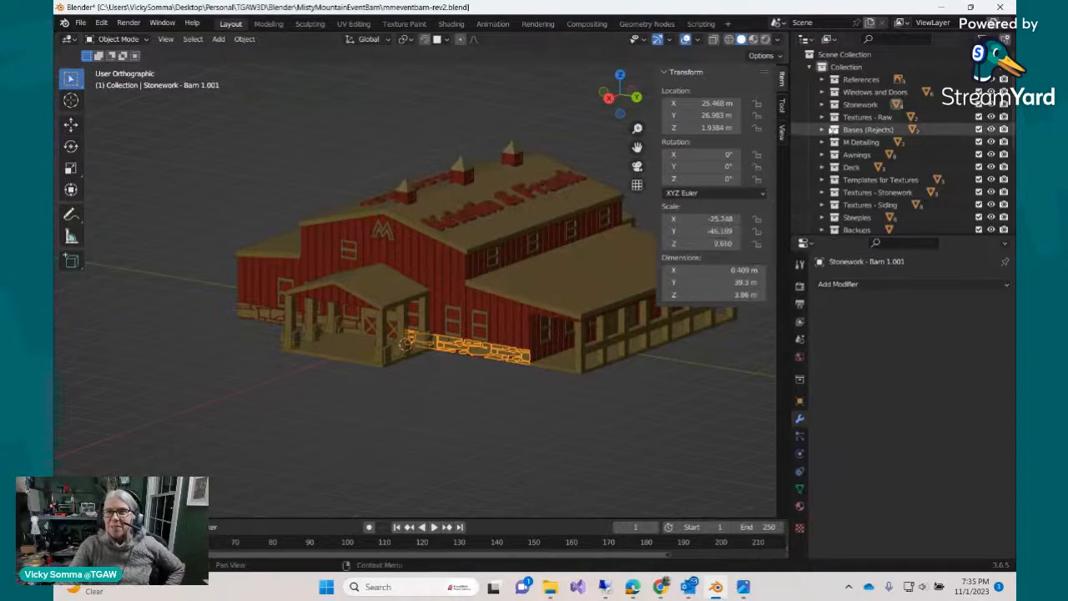
{"action": "left_click", "coordinate": [822, 129]}
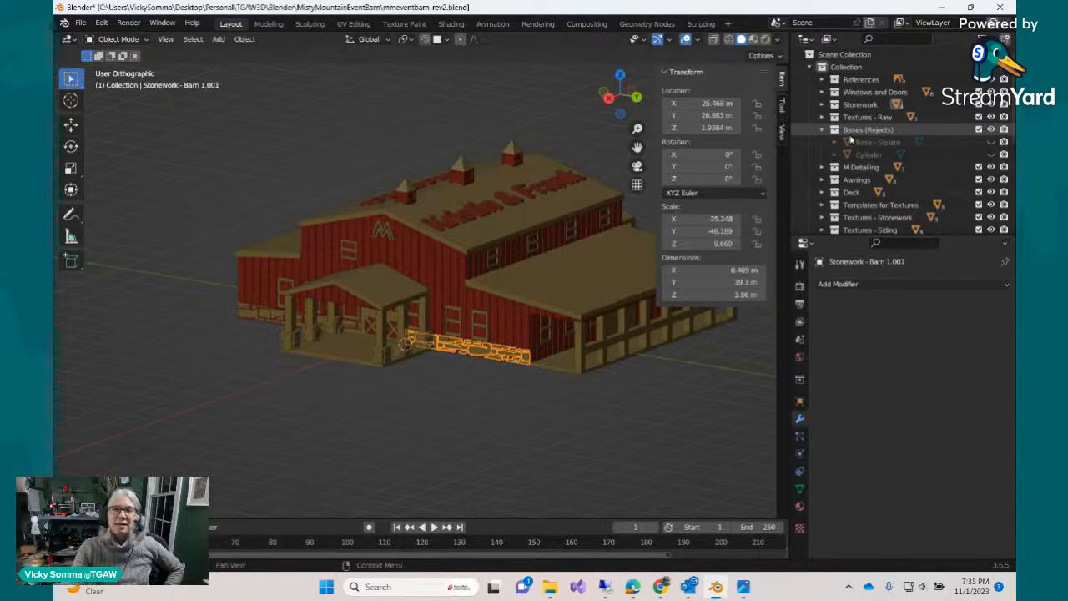
{"action": "left_click", "coordinate": [823, 129]}
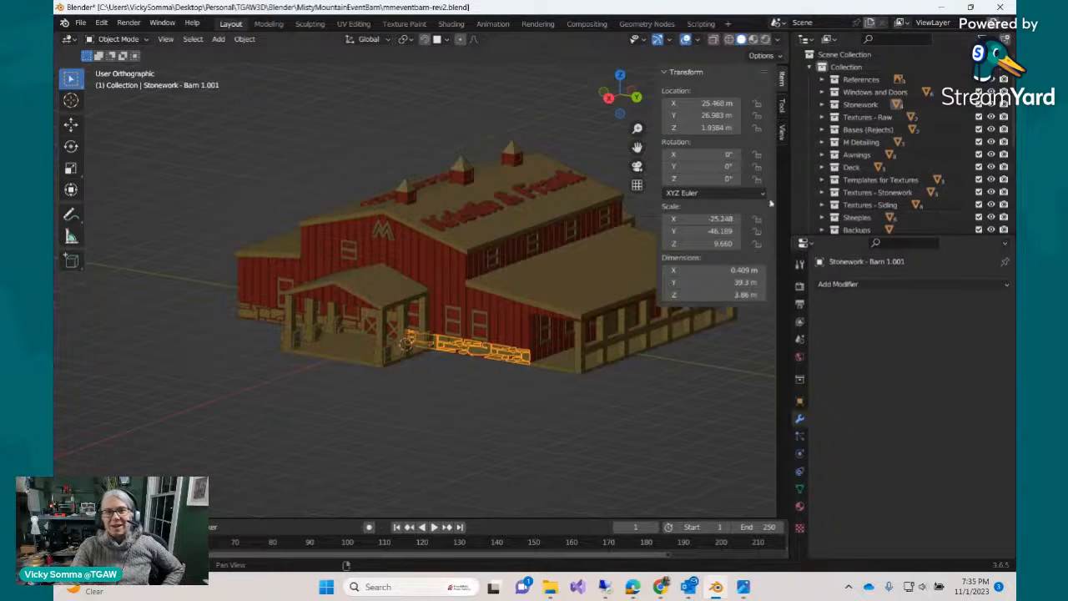
{"action": "middle_click_drag", "start_coordinate": [609, 300], "coordinate": [628, 305]}
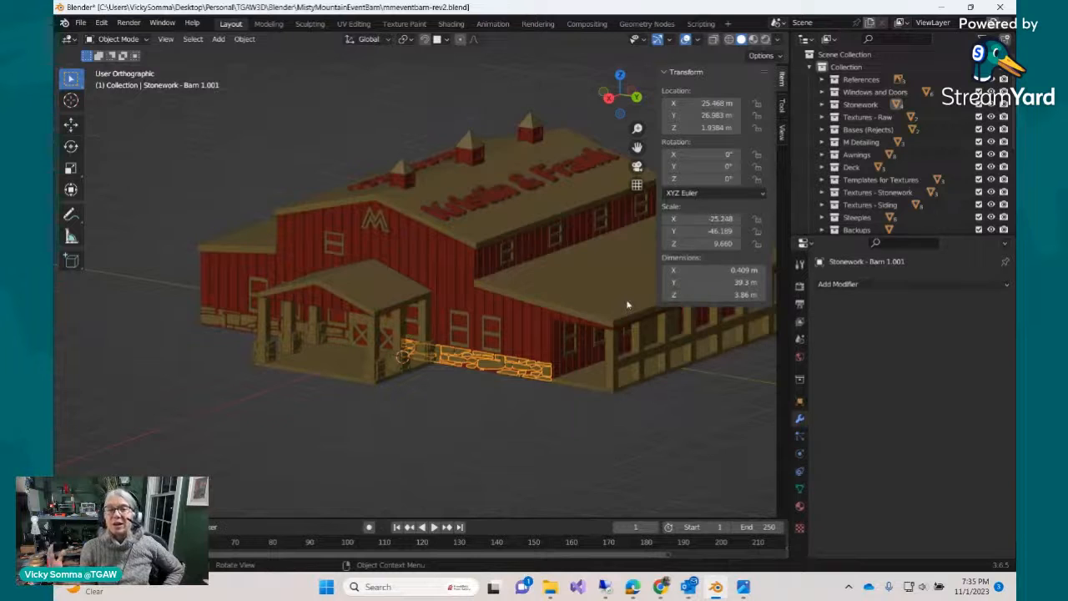
Rename the front windows and door object in the Windows and Doors collection as REJECT Windows - Front.001.
{"action": "scroll", "coordinate": [550, 323], "scroll_direction": "up", "scroll_amount": 3}
{"action": "scroll", "coordinate": [465, 399], "scroll_direction": "down", "scroll_amount": 3}
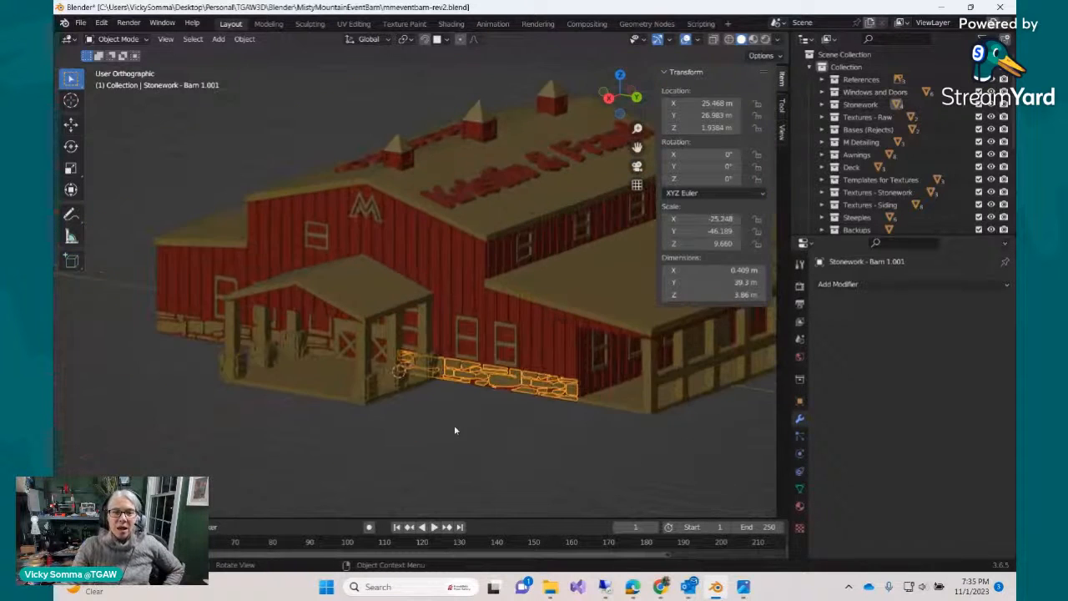
{"action": "middle_click_drag", "start_coordinate": [454, 425], "coordinate": [483, 424]}
{"action": "left_click", "coordinate": [356, 250]}
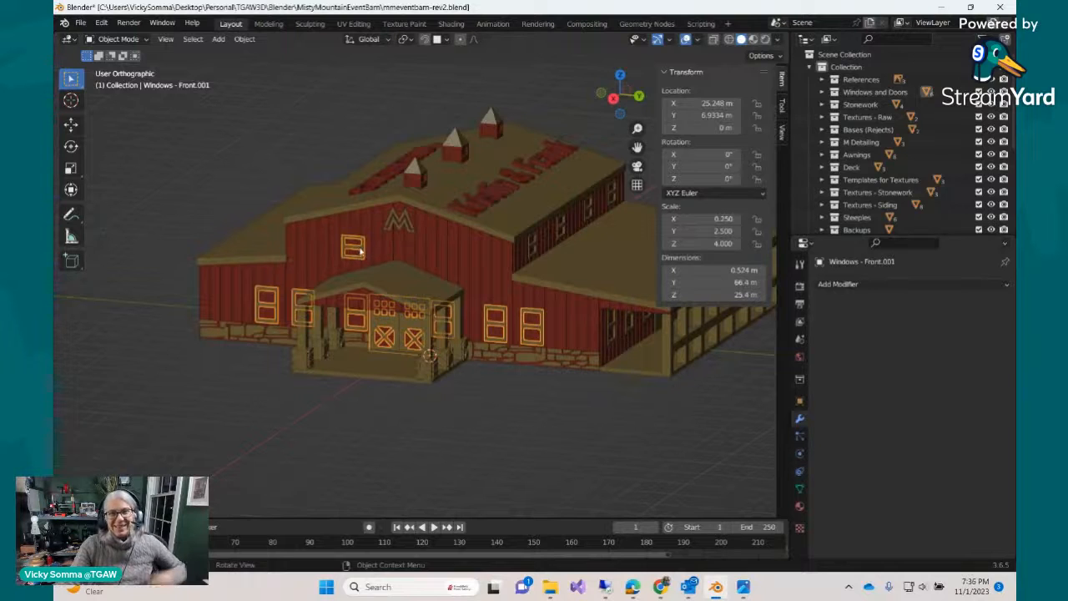
{"action": "scroll", "coordinate": [920, 162], "scroll_direction": "down", "scroll_amount": 3}
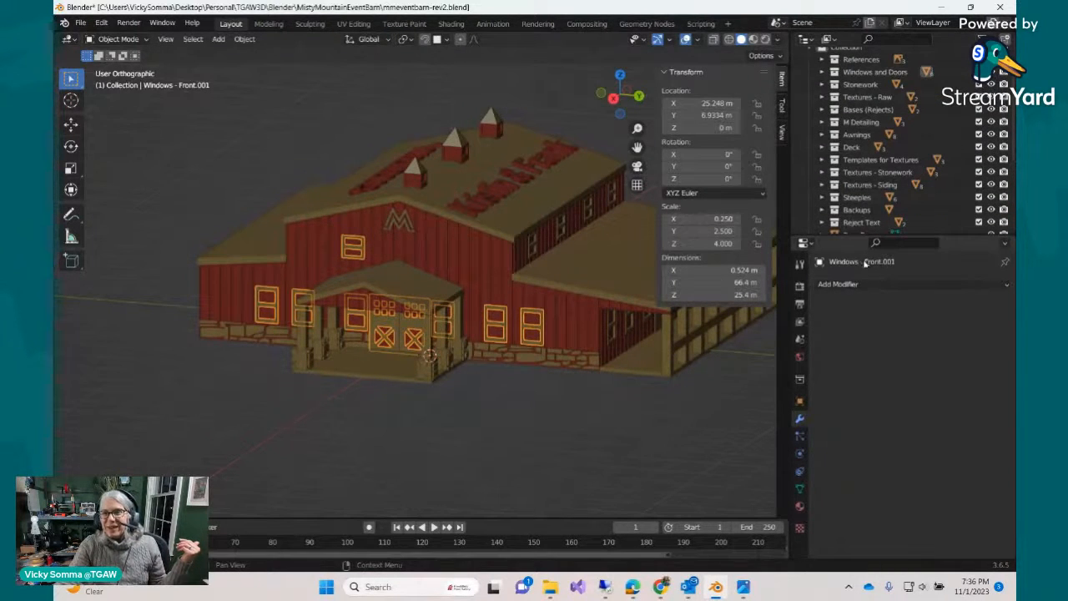
{"action": "right_click", "coordinate": [866, 263]}
{"action": "mouse_move", "coordinate": [865, 264]}
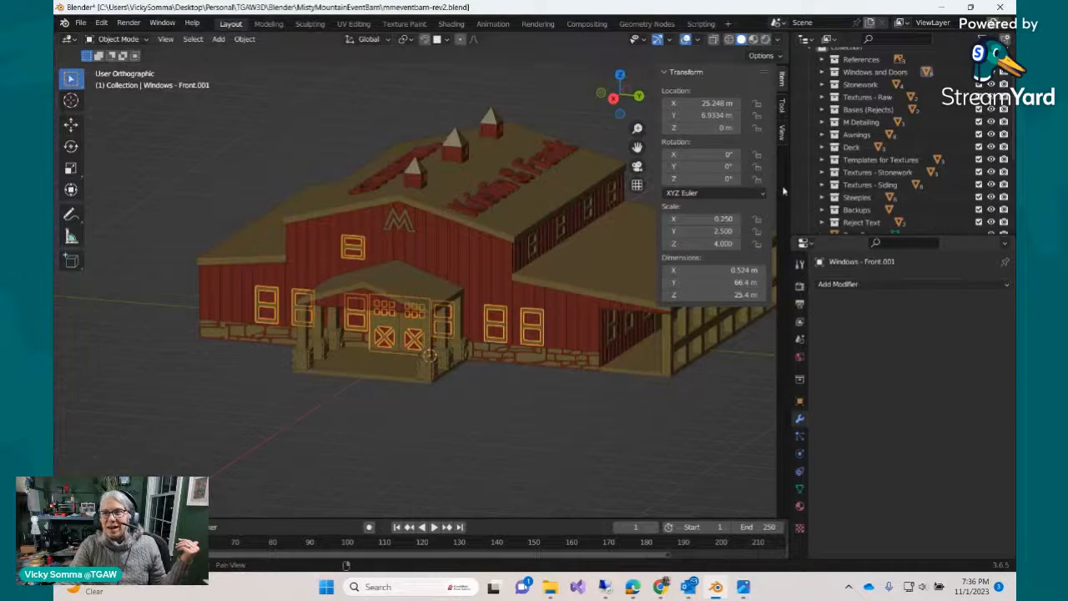
{"action": "scroll", "coordinate": [933, 191], "scroll_direction": "down", "scroll_amount": 3}
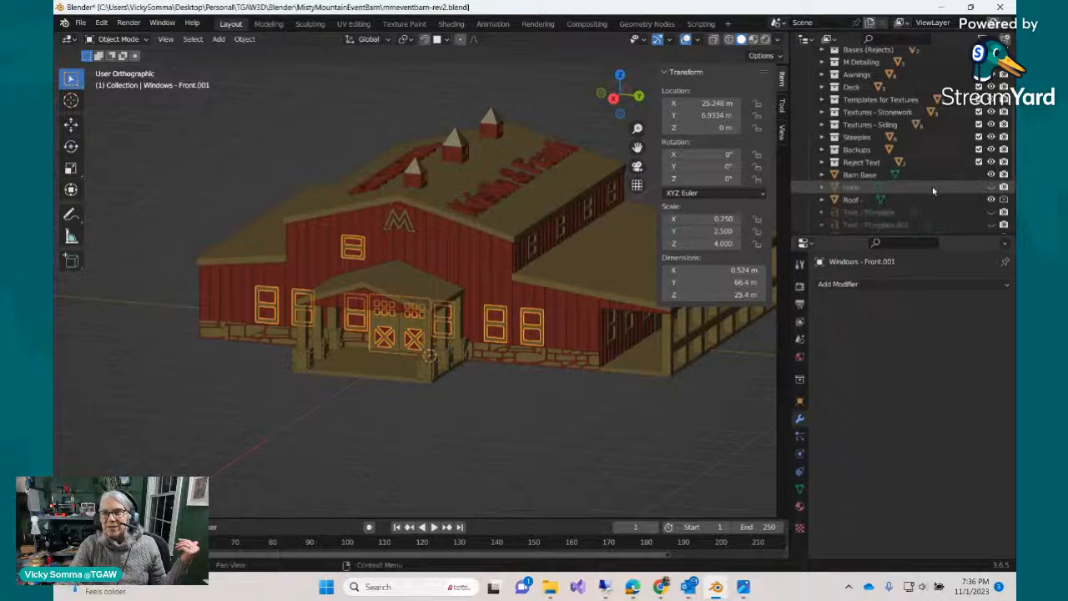
{"action": "scroll", "coordinate": [933, 192], "scroll_direction": "up", "scroll_amount": 3}
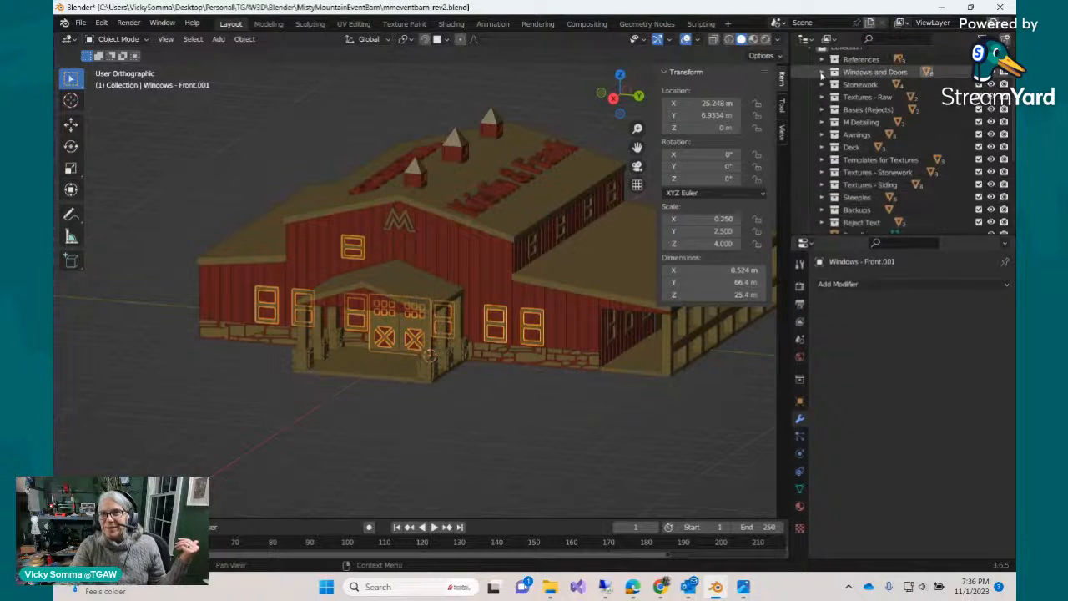
{"action": "left_click", "coordinate": [822, 71]}
{"action": "double_click", "coordinate": [888, 135]}
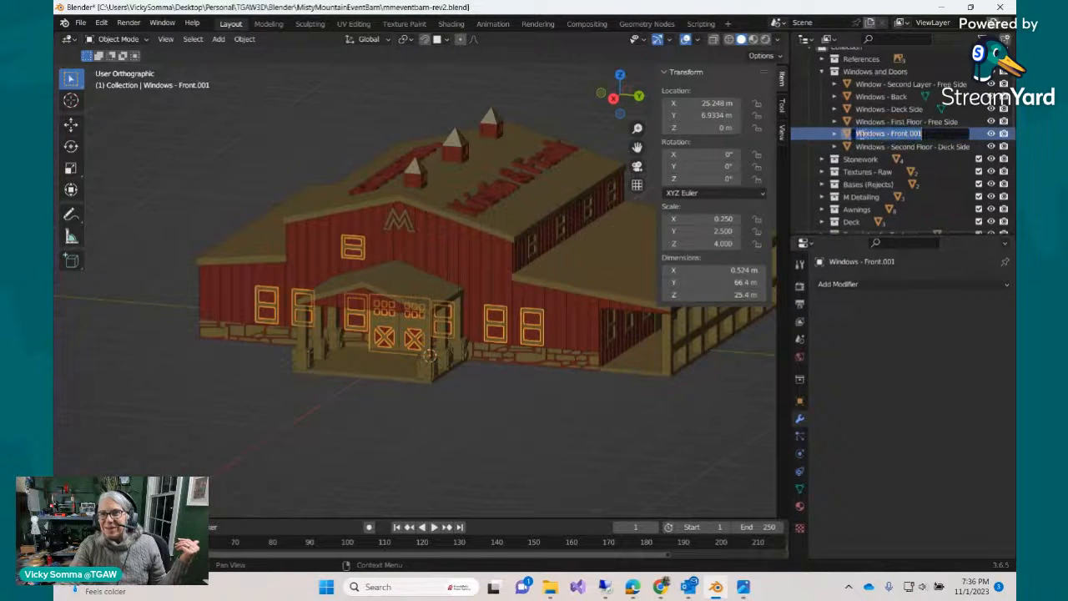
{"action": "type", "text": "REJECT"}
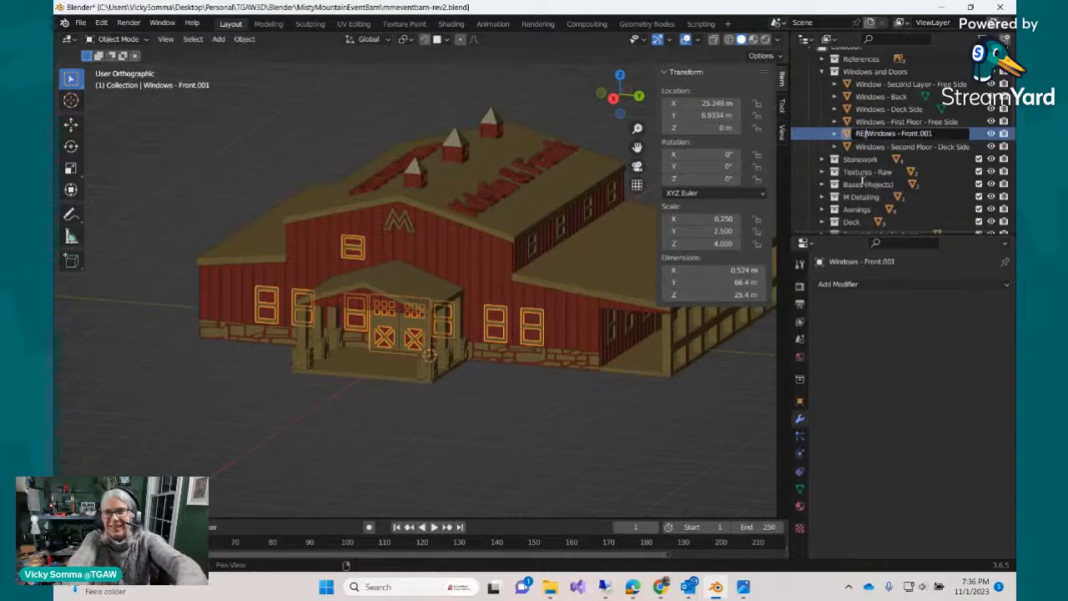
{"action": "key", "text": "Return"}
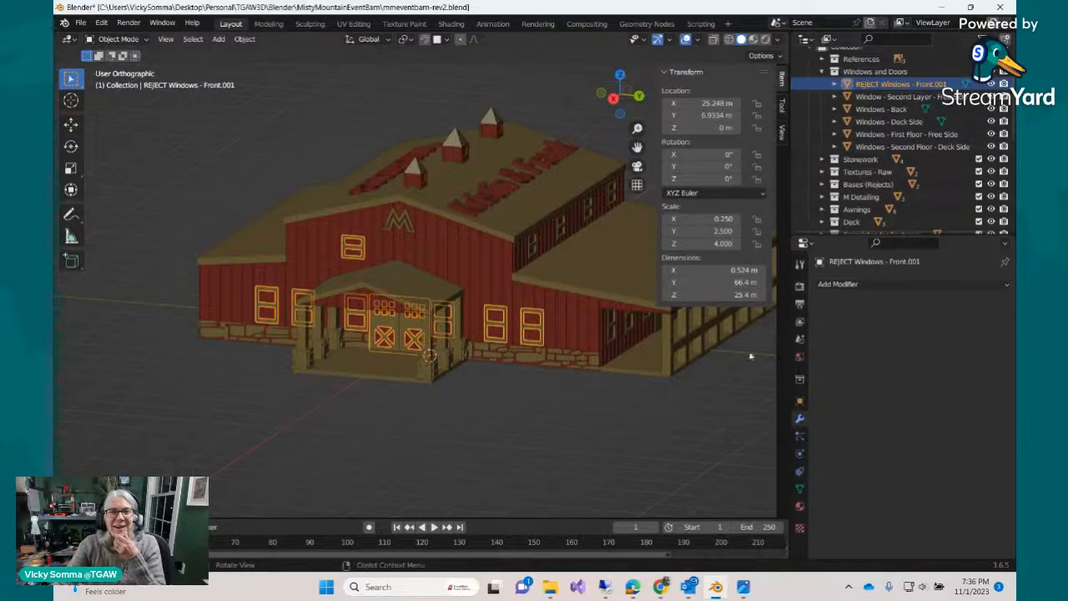
Select the rejected front windows on the barn and hide them from the viewport.
{"action": "left_click", "coordinate": [464, 404]}
{"action": "middle_click_drag", "start_coordinate": [465, 405], "coordinate": [447, 338]}
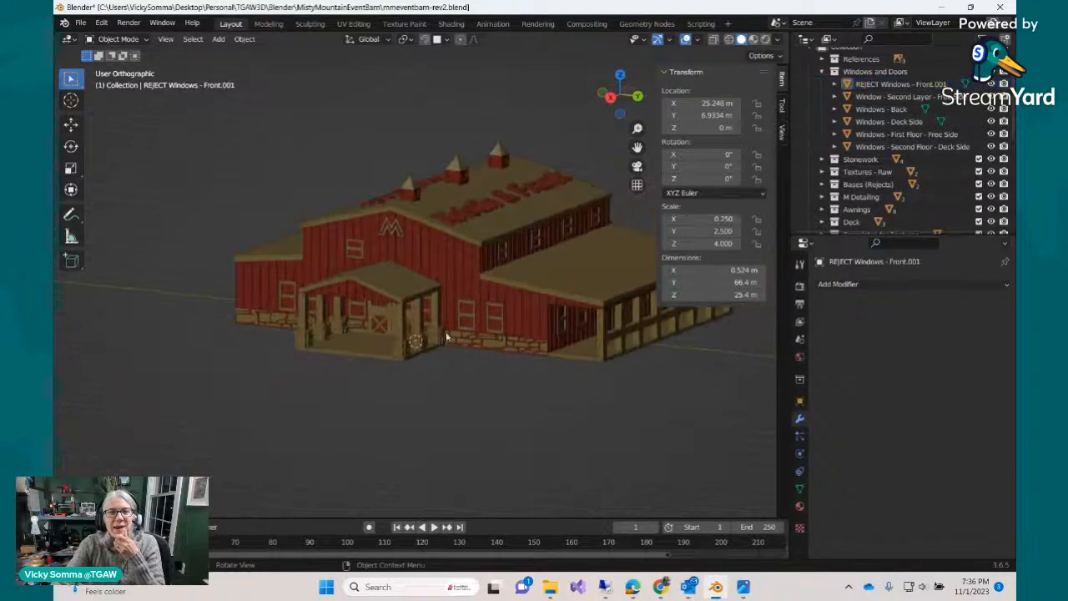
{"action": "left_click", "coordinate": [465, 321]}
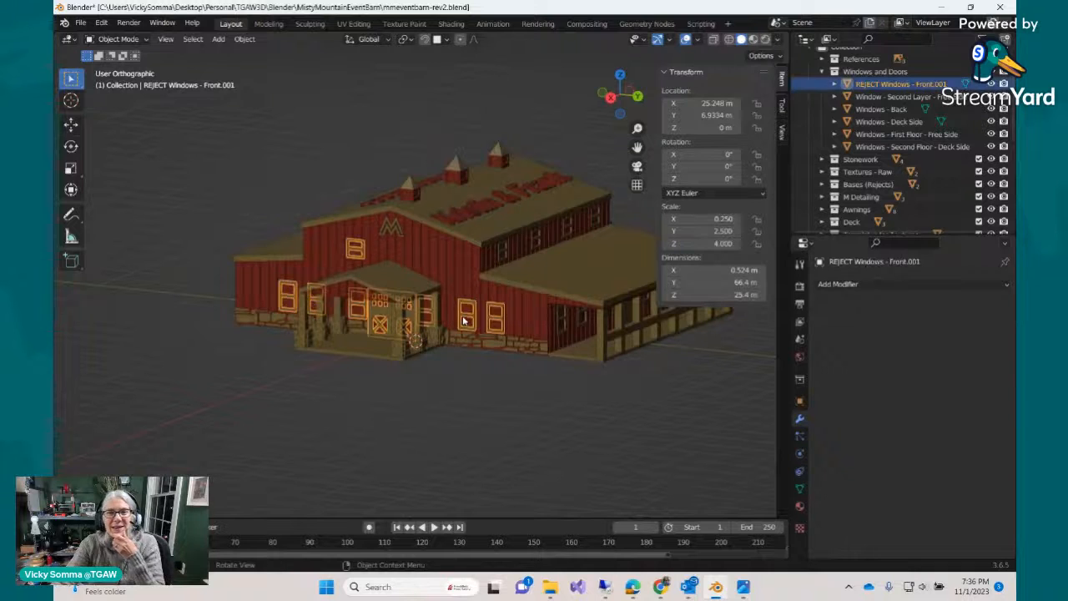
{"action": "left_click", "coordinate": [991, 84]}
Duplicate the Windows - Back object in place, leaving the copy at the original position.
{"action": "middle_click_drag", "start_coordinate": [594, 384], "coordinate": [384, 353]}
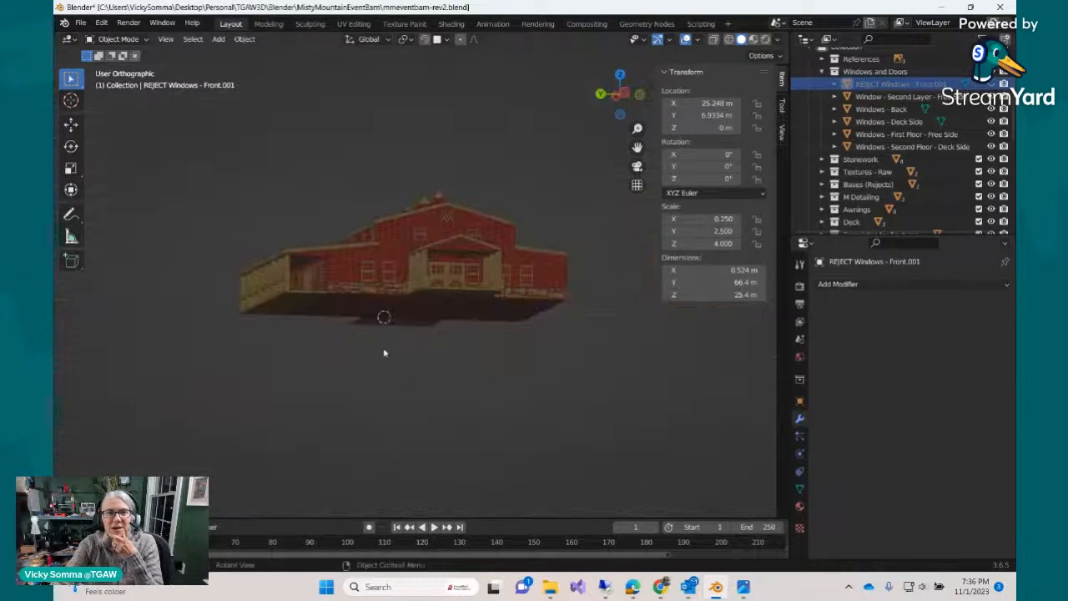
{"action": "left_click", "coordinate": [490, 239]}
{"action": "middle_click_drag", "start_coordinate": [458, 317], "coordinate": [442, 352]}
{"action": "scroll", "coordinate": [443, 352], "scroll_direction": "up", "scroll_amount": 3}
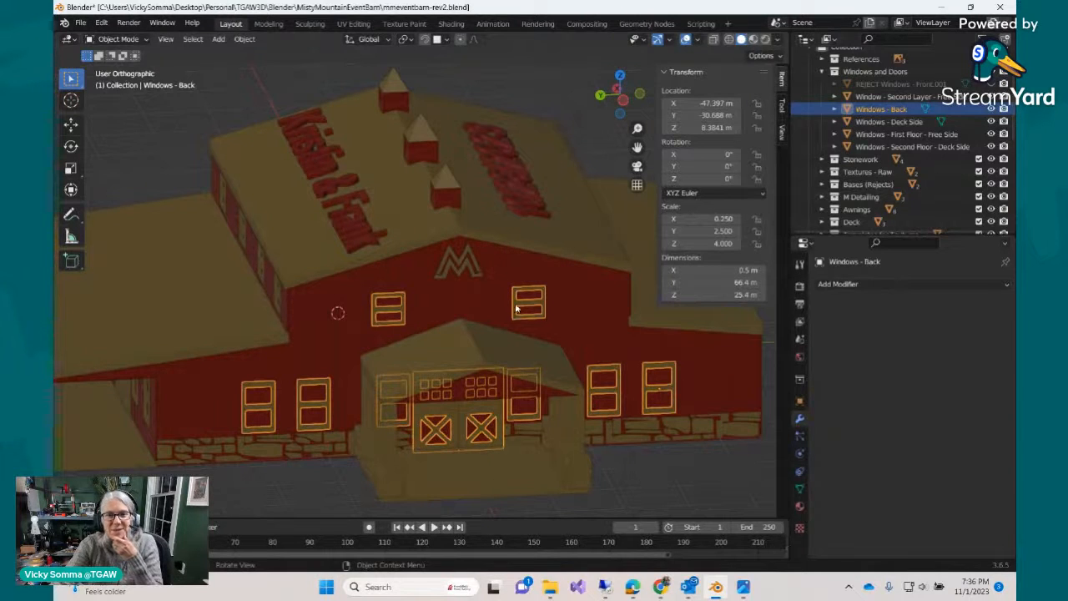
{"action": "right_click", "coordinate": [516, 309]}
{"action": "left_click", "coordinate": [496, 407]}
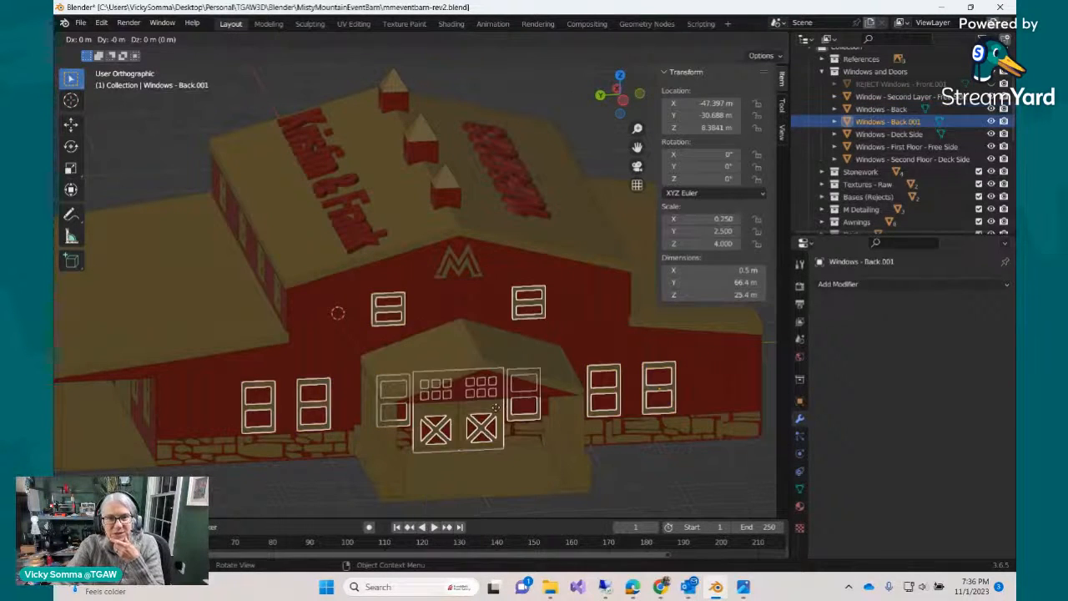
{"action": "right_click", "coordinate": [508, 406]}
Move the duplicated back windows 133 m along X so they stand beyond the front of the barn.
{"action": "scroll", "coordinate": [380, 408], "scroll_direction": "down", "scroll_amount": 5}
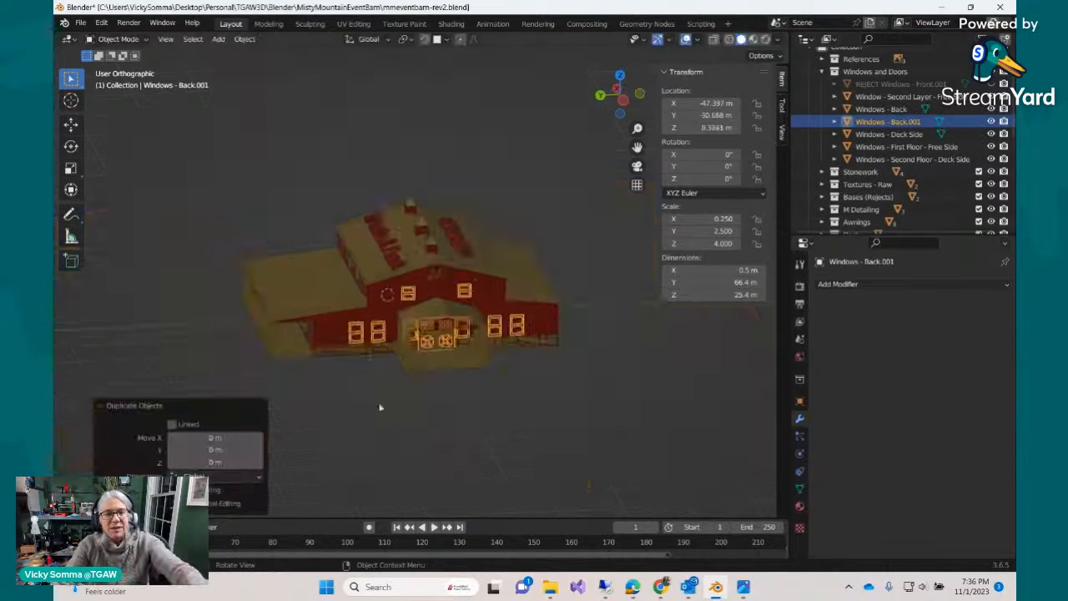
{"action": "middle_click_drag", "start_coordinate": [381, 443], "coordinate": [444, 443]}
{"action": "left_click", "coordinate": [72, 124]}
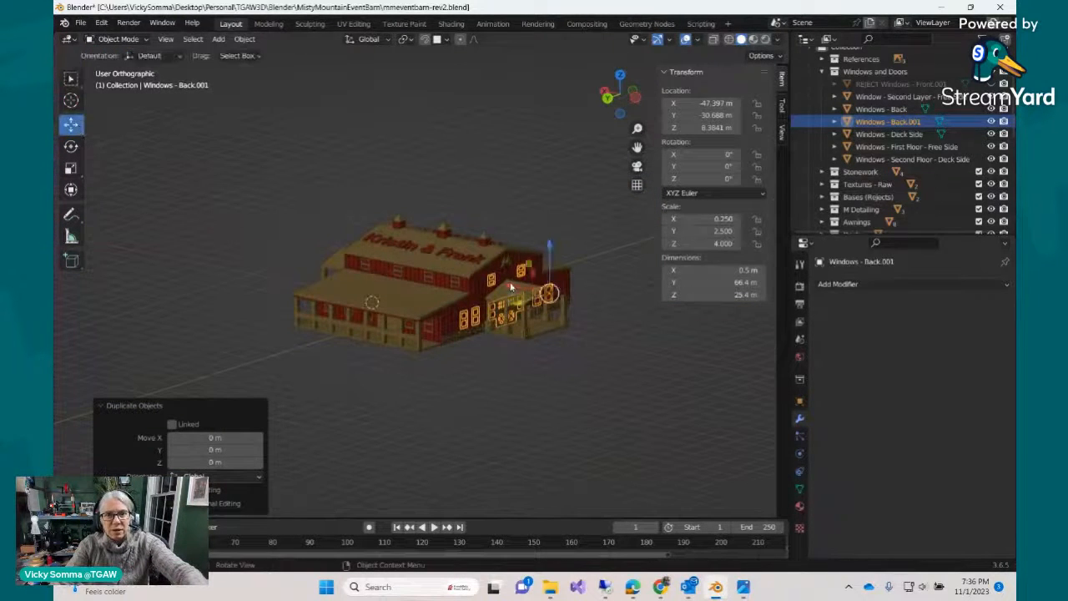
{"action": "left_click_drag", "start_coordinate": [511, 287], "coordinate": [279, 244]}
{"action": "right_click", "coordinate": [365, 468]}
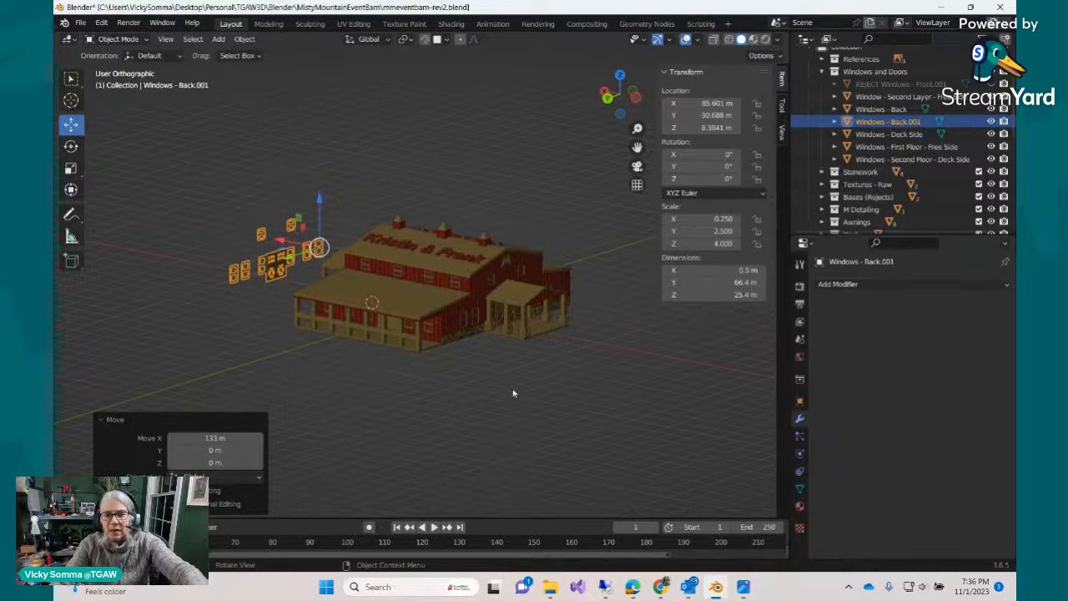
{"action": "right_click", "coordinate": [532, 381]}
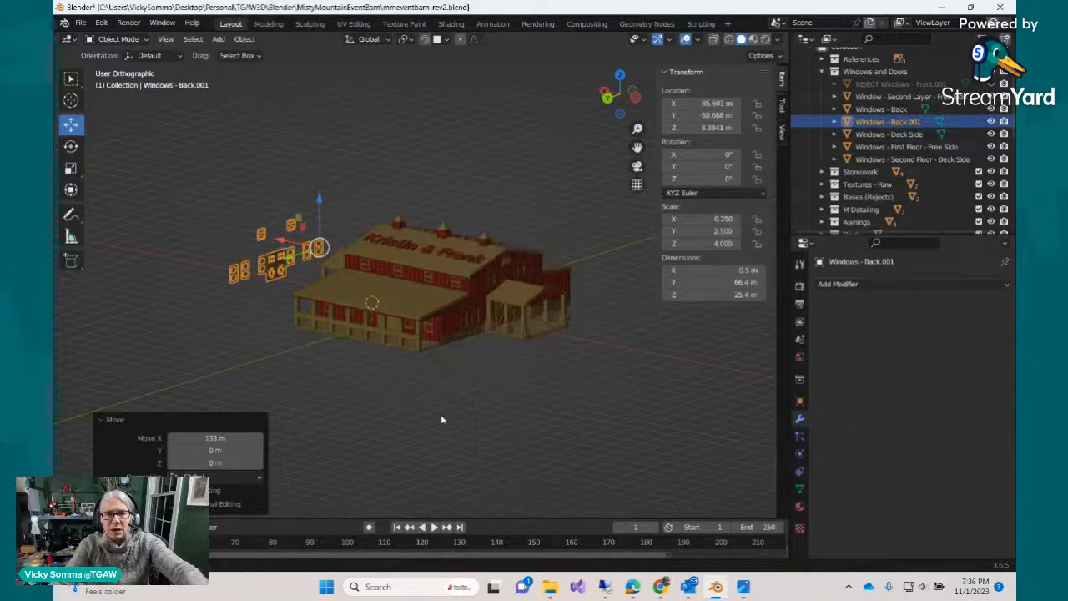
Move the duplicated windows -21.28 m along X, turn on snapping and bring them up against the barn's front wall.
{"action": "mouse_move", "coordinate": [441, 417]}
{"action": "middle_mouse_down"}
{"action": "mouse_move", "coordinate": [594, 427]}
{"action": "mouse_move", "coordinate": [458, 428]}
{"action": "middle_mouse_up"}
{"action": "scroll", "coordinate": [594, 427], "scroll_direction": "up", "scroll_amount": 5}
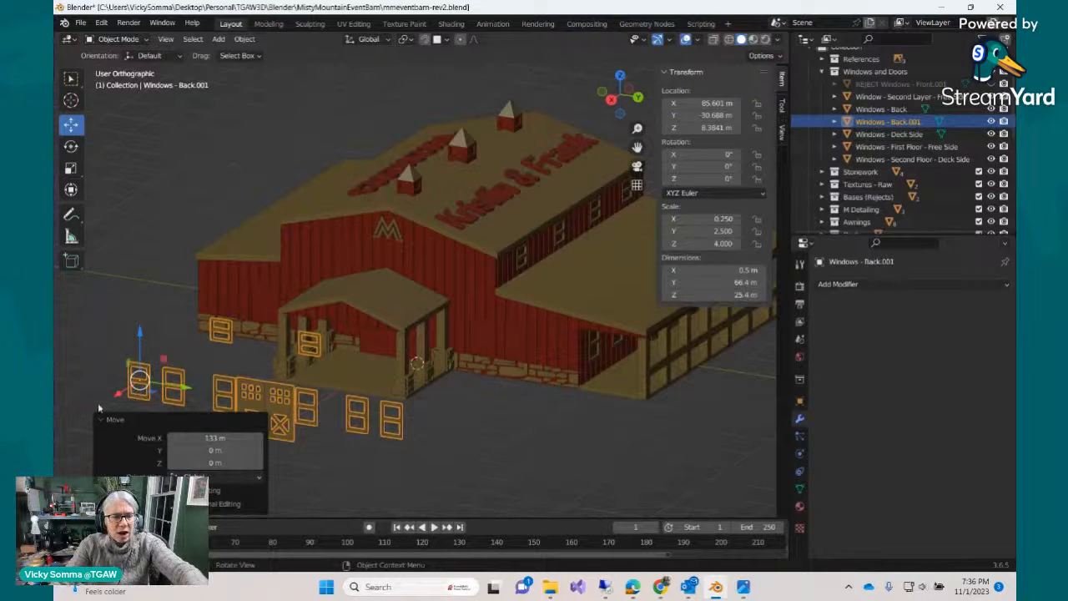
{"action": "left_click_drag", "start_coordinate": [117, 401], "coordinate": [194, 375]}
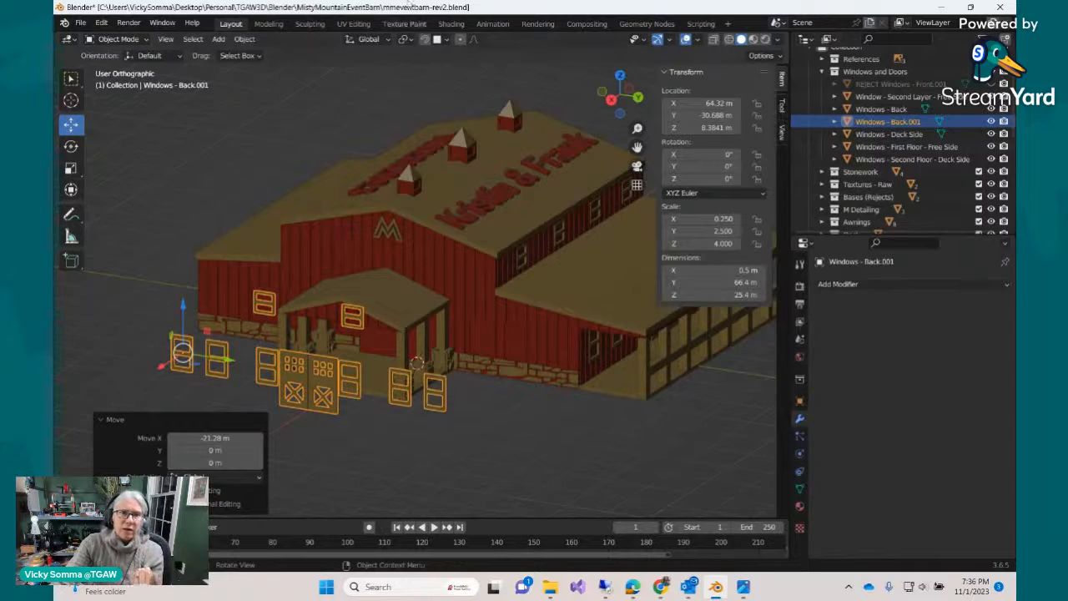
{"action": "left_click", "coordinate": [425, 40]}
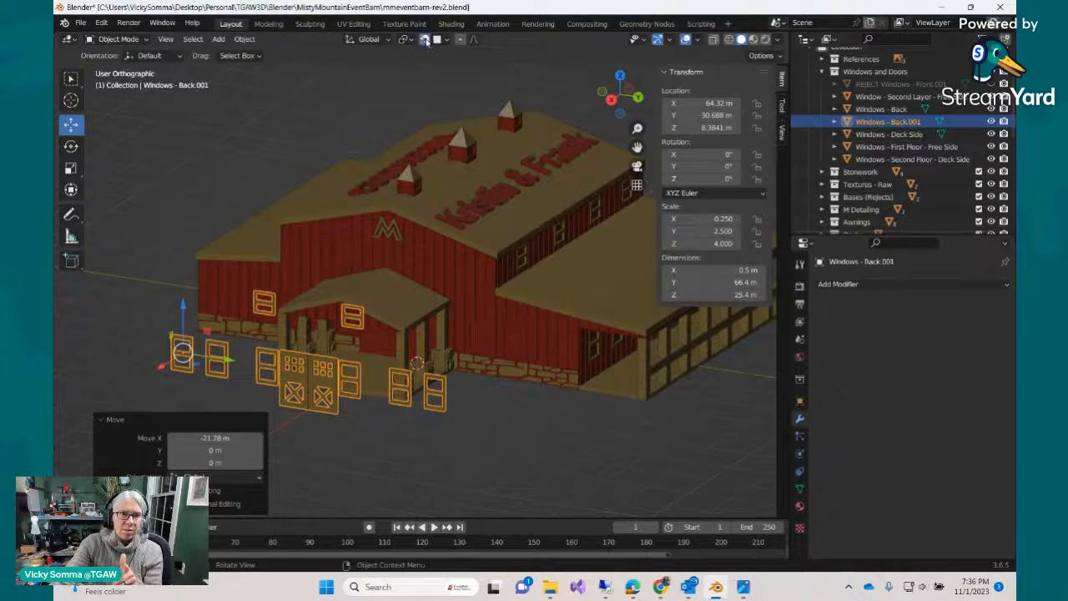
{"action": "left_click_drag", "start_coordinate": [167, 367], "coordinate": [332, 278]}
Select the front siding texture and hide Texture - Front in the Textures - Siding collection.
{"action": "left_click", "coordinate": [460, 255]}
{"action": "scroll", "coordinate": [985, 145], "scroll_direction": "down", "scroll_amount": 3}
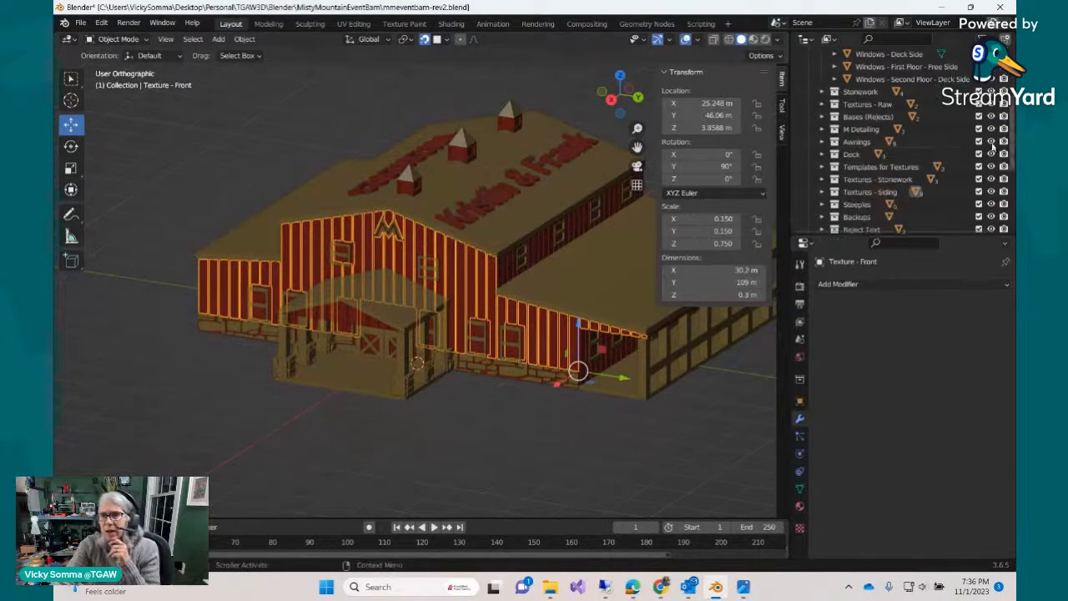
{"action": "left_click", "coordinate": [823, 192]}
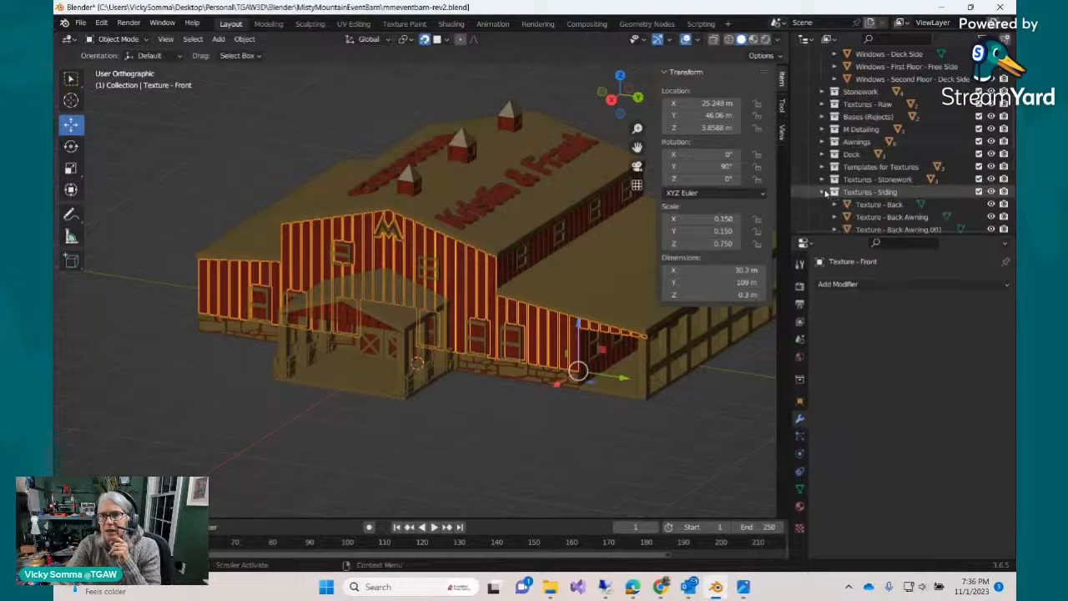
{"action": "scroll", "coordinate": [897, 202], "scroll_direction": "down", "scroll_amount": 3}
{"action": "left_click", "coordinate": [991, 206]}
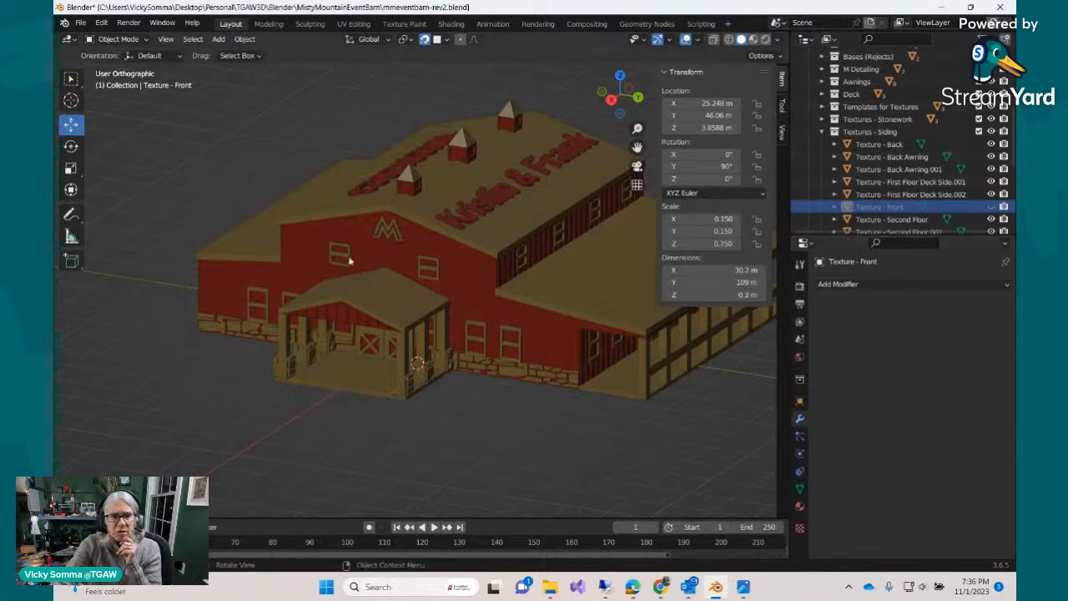
Move the duplicated windows -1.8259 m along X onto the bare front wall and show Texture - Front again.
{"action": "left_click", "coordinate": [341, 294]}
{"action": "left_click_drag", "start_coordinate": [237, 320], "coordinate": [310, 252]}
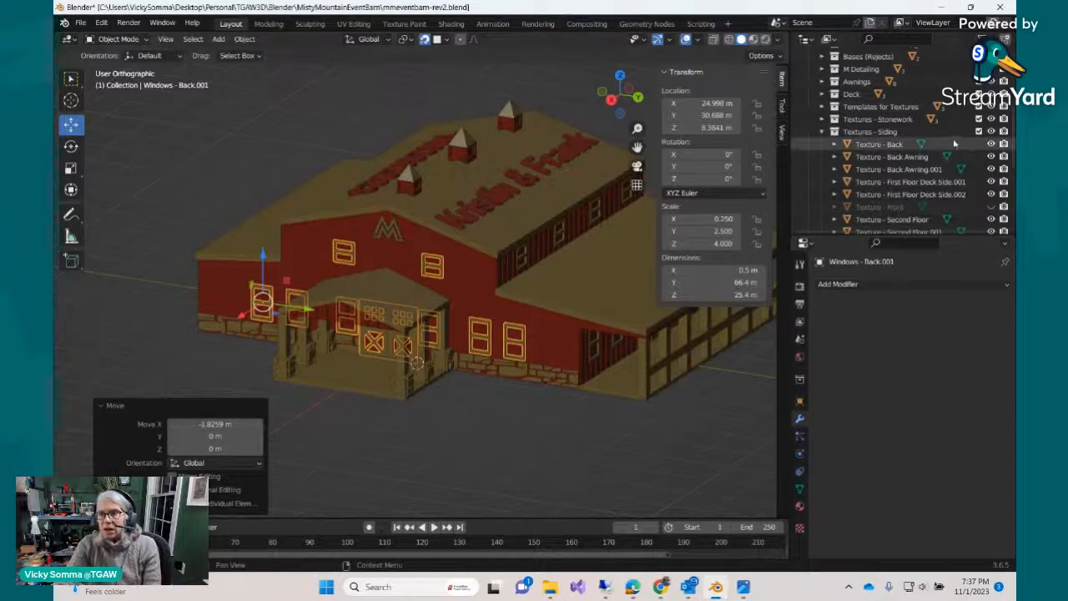
{"action": "left_click", "coordinate": [992, 207]}
Examine the replaced front windows up close and from several angles, turning round to the barn's deck side.
{"action": "scroll", "coordinate": [457, 404], "scroll_direction": "up", "scroll_amount": 5}
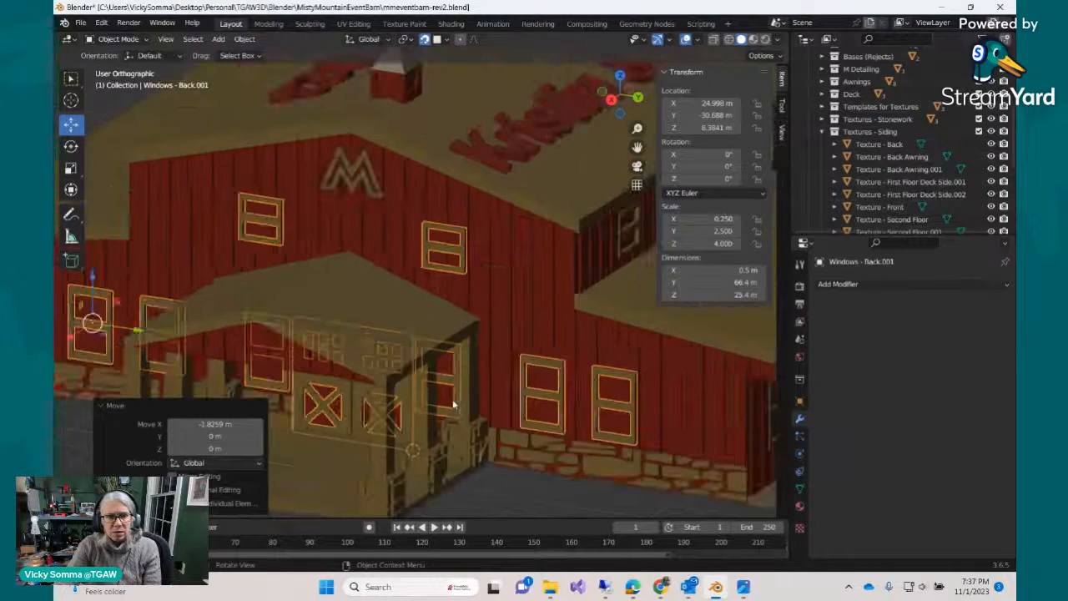
{"action": "scroll", "coordinate": [507, 389], "scroll_direction": "down", "scroll_amount": 2}
{"action": "scroll", "coordinate": [507, 390], "scroll_direction": "down", "scroll_amount": 4}
{"action": "middle_click_drag", "start_coordinate": [526, 408], "coordinate": [409, 392]}
{"action": "scroll", "coordinate": [465, 376], "scroll_direction": "up", "scroll_amount": 4}
{"action": "scroll", "coordinate": [465, 376], "scroll_direction": "down", "scroll_amount": 1}
{"action": "middle_click_drag", "start_coordinate": [175, 367], "coordinate": [334, 381]}
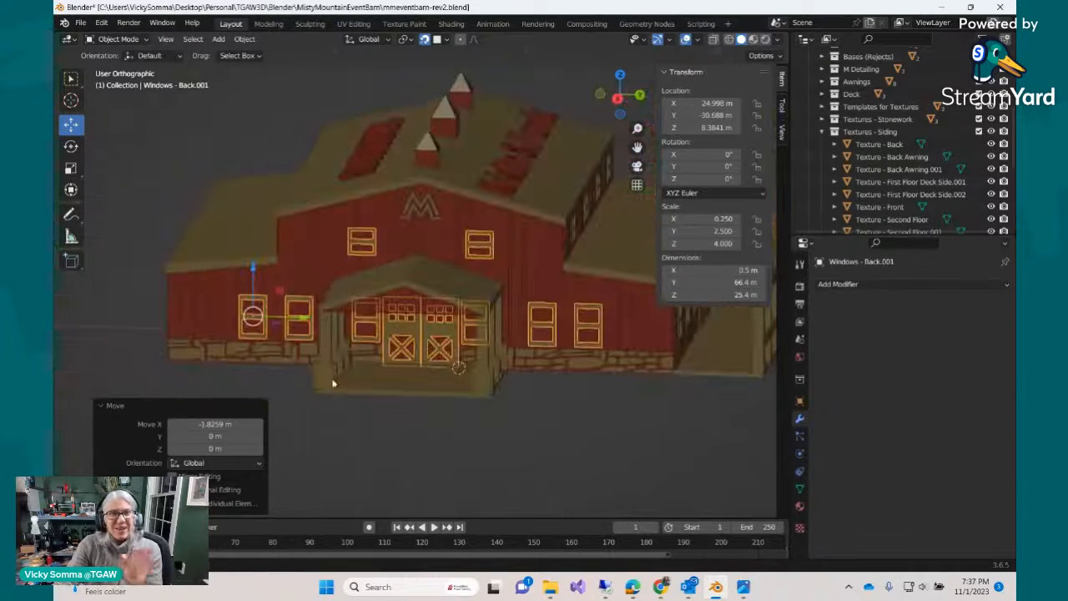
{"action": "middle_click_drag", "start_coordinate": [349, 315], "coordinate": [423, 432]}
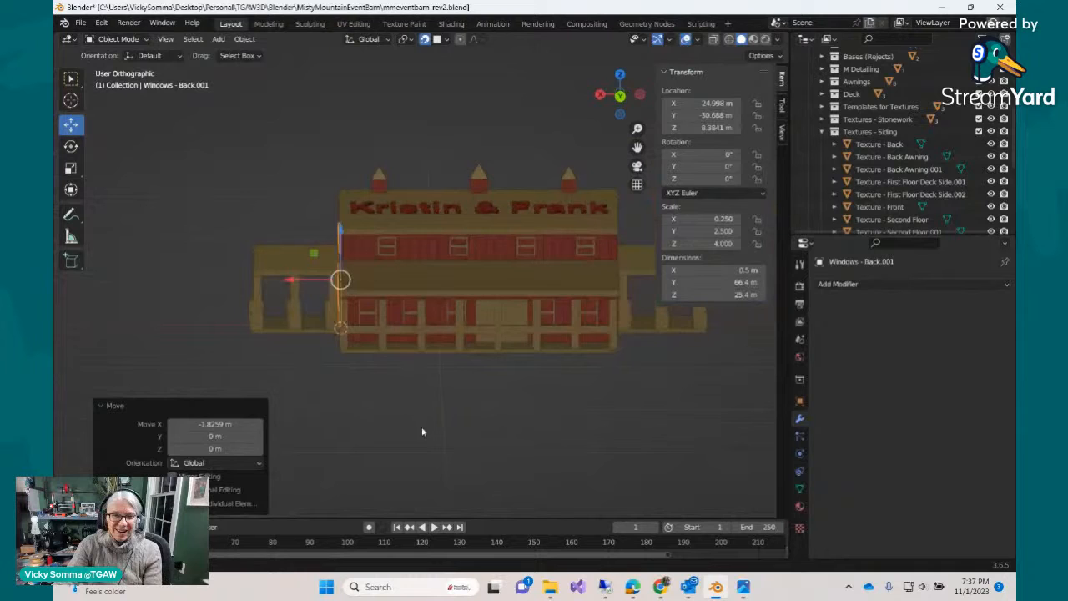
Select the deck side railings and the deck side windows in turn to inspect how the railings overlap the windows.
{"action": "left_click", "coordinate": [465, 335]}
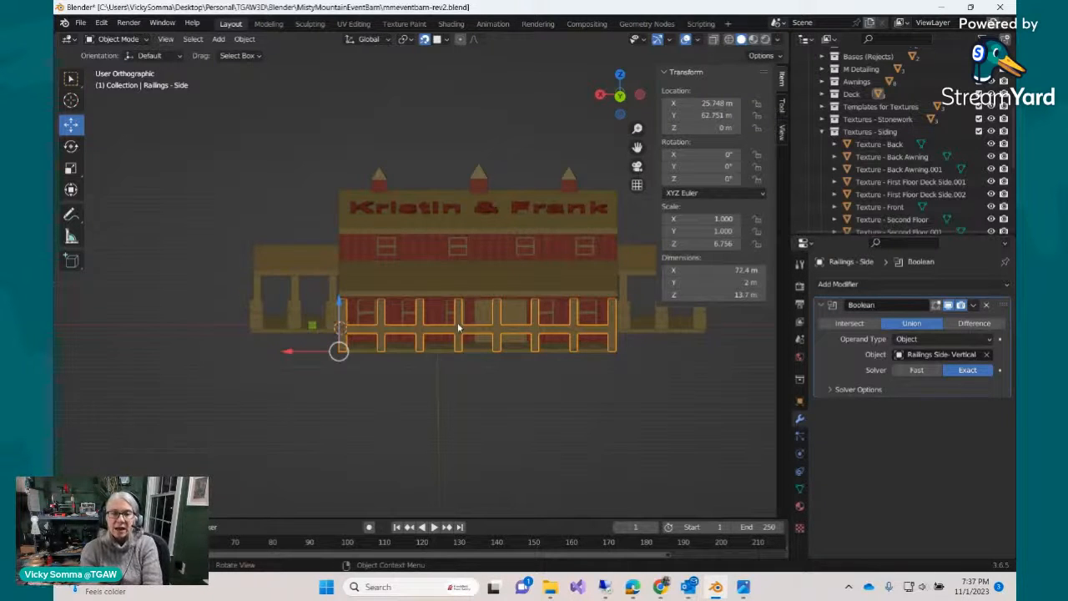
{"action": "left_click", "coordinate": [407, 321]}
{"action": "scroll", "coordinate": [436, 465], "scroll_direction": "down", "scroll_amount": 2}
{"action": "scroll", "coordinate": [435, 465], "scroll_direction": "up", "scroll_amount": 2}
{"action": "middle_click_drag", "start_coordinate": [435, 460], "coordinate": [503, 449]}
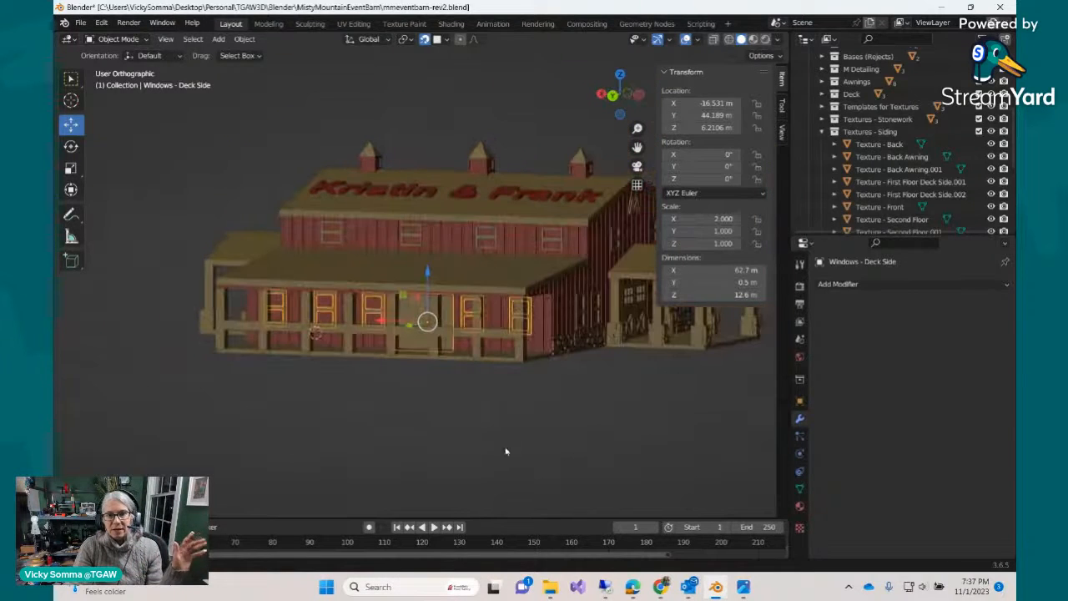
{"action": "left_click", "coordinate": [389, 333]}
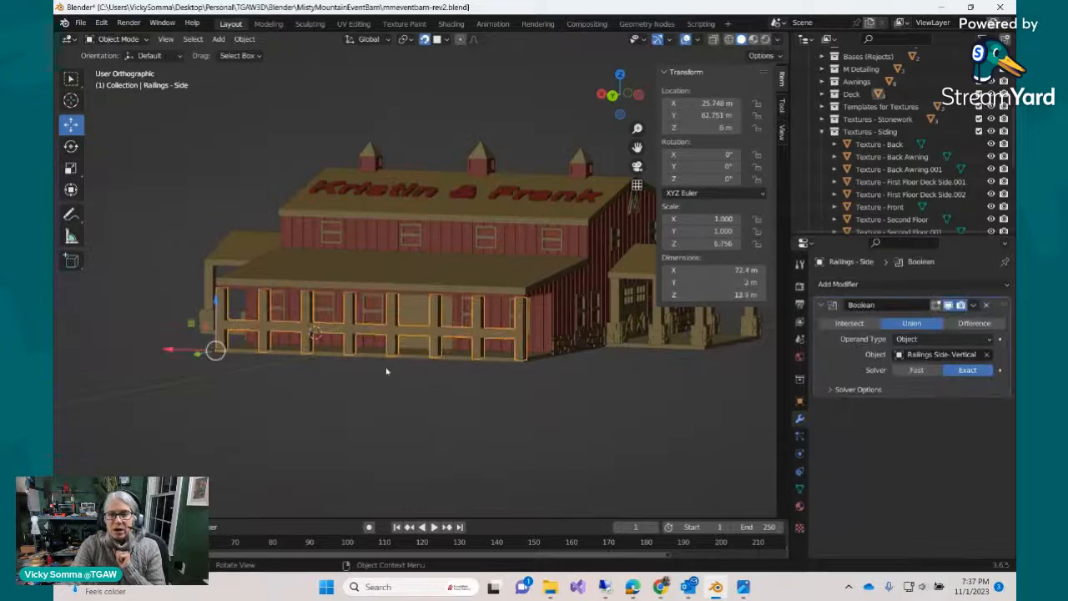
{"action": "scroll", "coordinate": [387, 375], "scroll_direction": "up", "scroll_amount": 2}
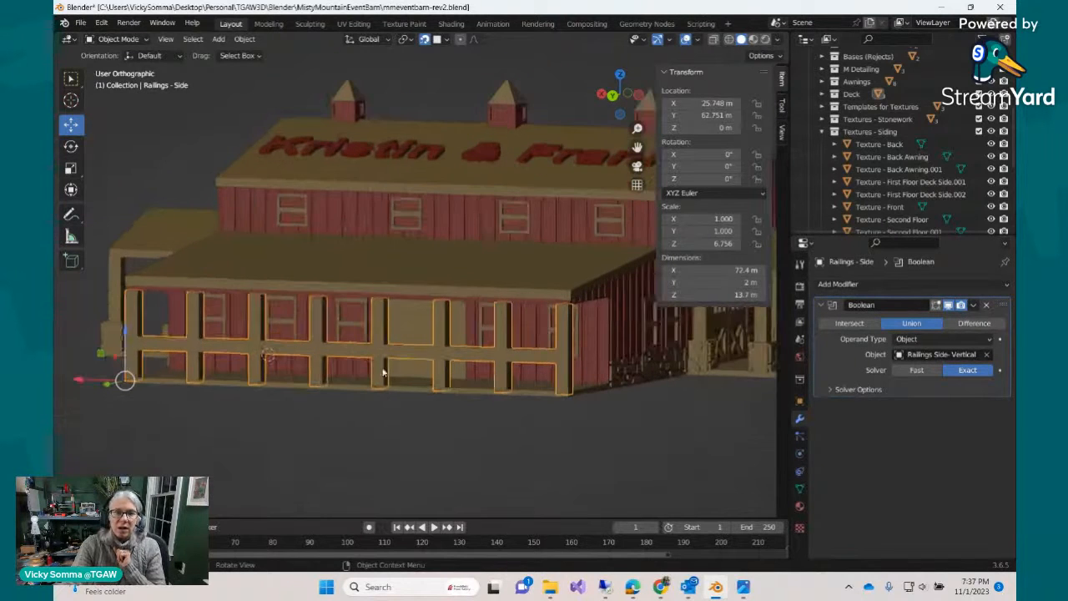
{"action": "scroll", "coordinate": [386, 373], "scroll_direction": "down", "scroll_amount": 2}
{"action": "middle_click_drag", "start_coordinate": [339, 453], "coordinate": [363, 449]}
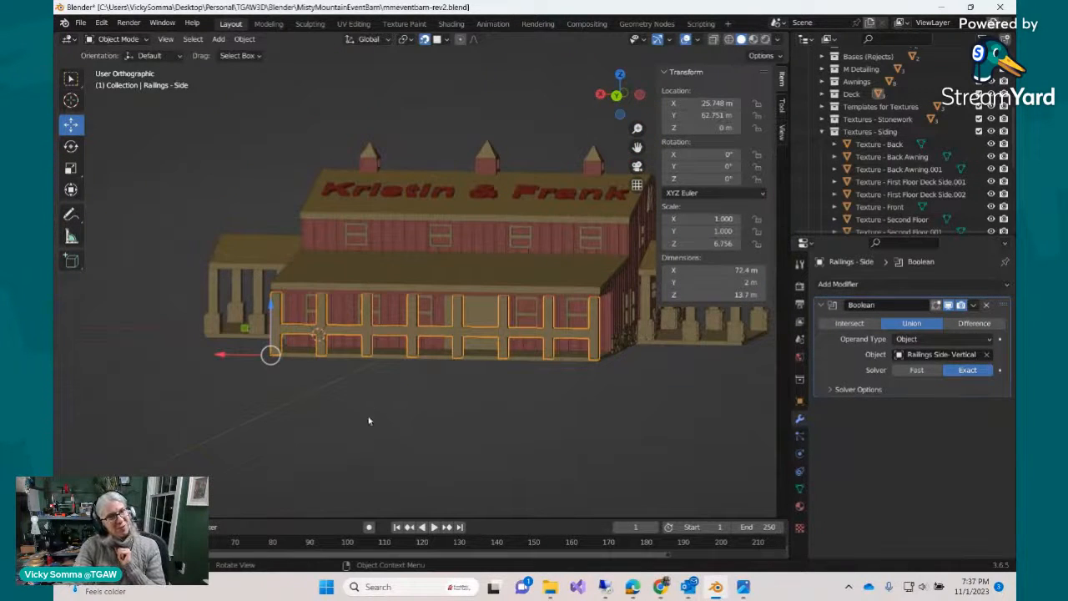
{"action": "right_click", "coordinate": [415, 328]}
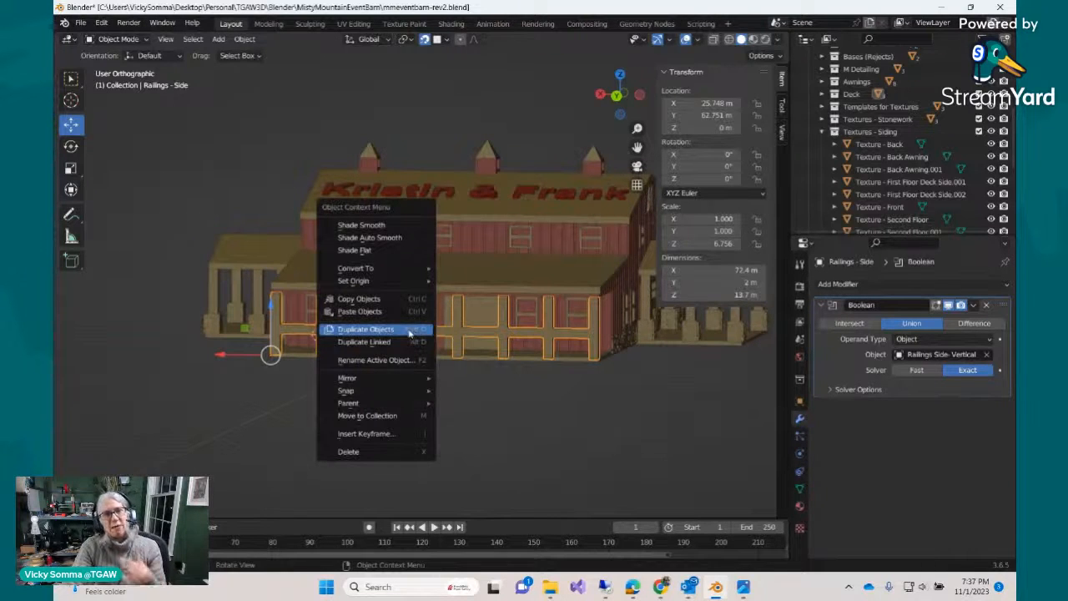
{"action": "left_click", "coordinate": [636, 410]}
{"action": "scroll", "coordinate": [501, 375], "scroll_direction": "down", "scroll_amount": 2}
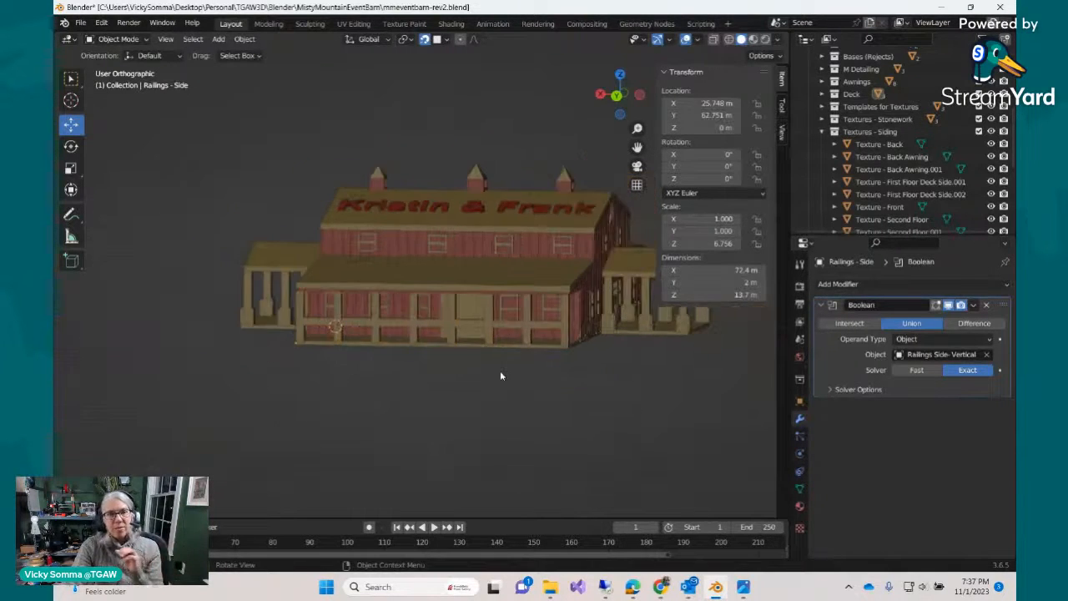
Select the deck side railings, check their mesh, and apply their Boolean union modifier.
{"action": "scroll", "coordinate": [498, 393], "scroll_direction": "up", "scroll_amount": 6}
{"action": "left_click", "coordinate": [479, 382]}
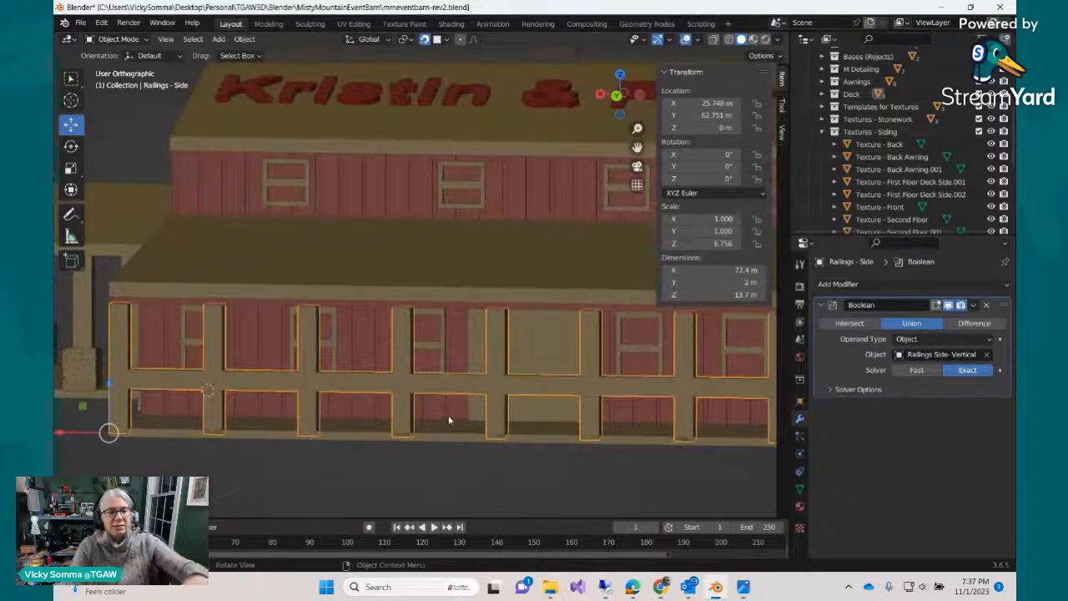
{"action": "key", "text": "Tab"}
{"action": "scroll", "coordinate": [446, 420], "scroll_direction": "up", "scroll_amount": 2}
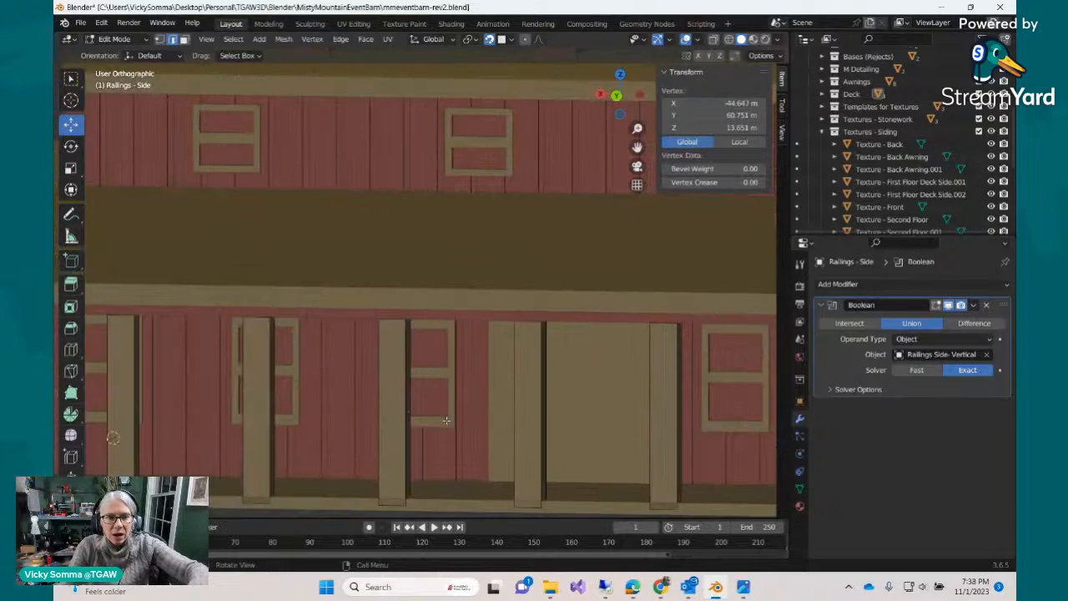
{"action": "scroll", "coordinate": [446, 420], "scroll_direction": "down", "scroll_amount": 3}
{"action": "key", "text": "Tab"}
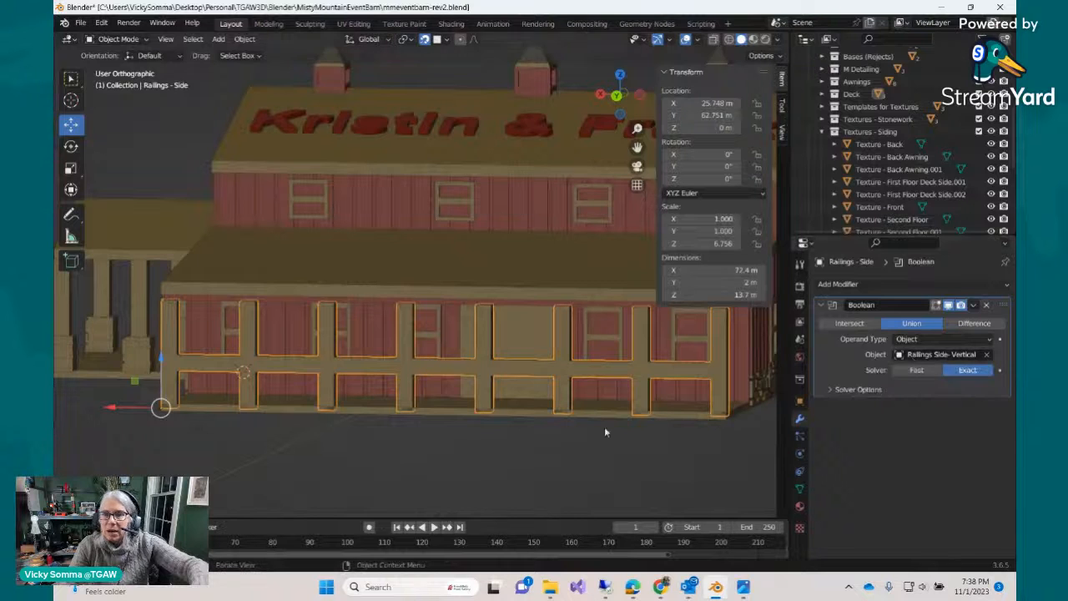
{"action": "left_click", "coordinate": [972, 308]}
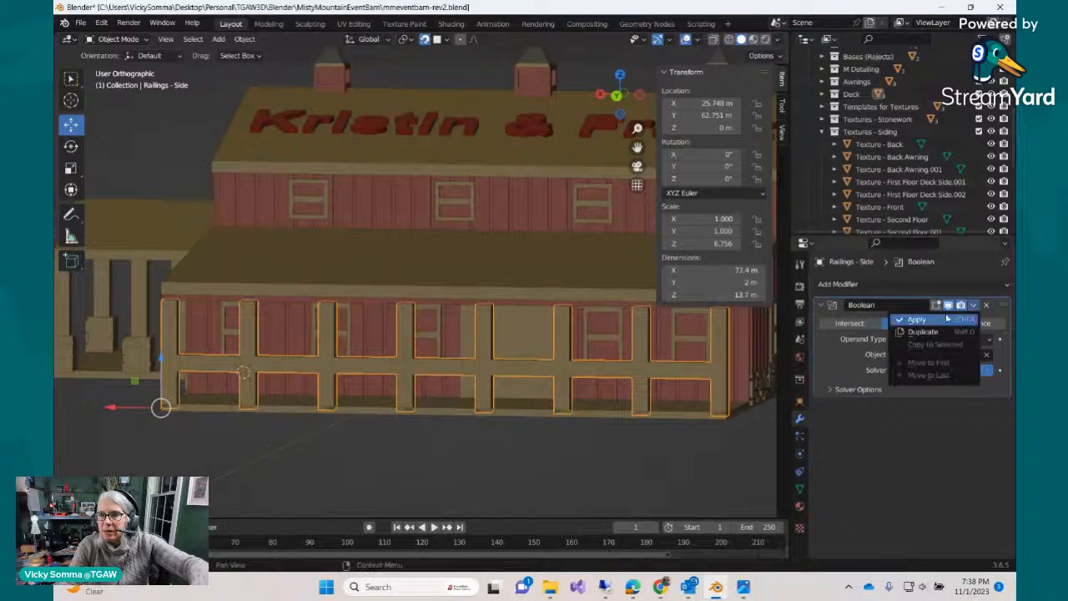
{"action": "left_click", "coordinate": [910, 319]}
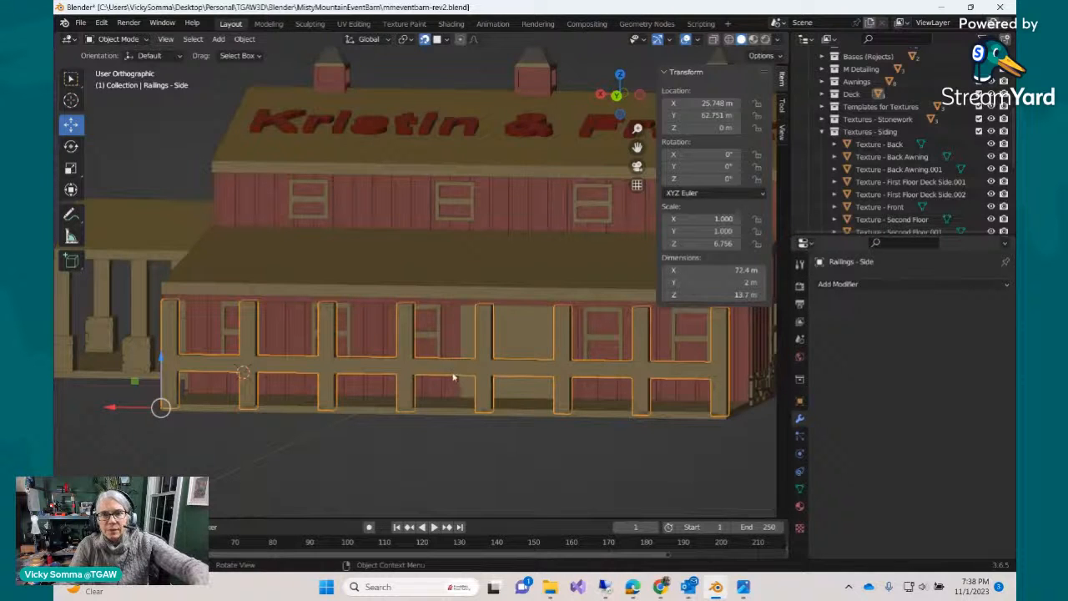
Examine the merged side railings' mesh, selecting the horizontal rail's lower edge and a vertex where a post meets the rail.
{"action": "key", "text": "Tab"}
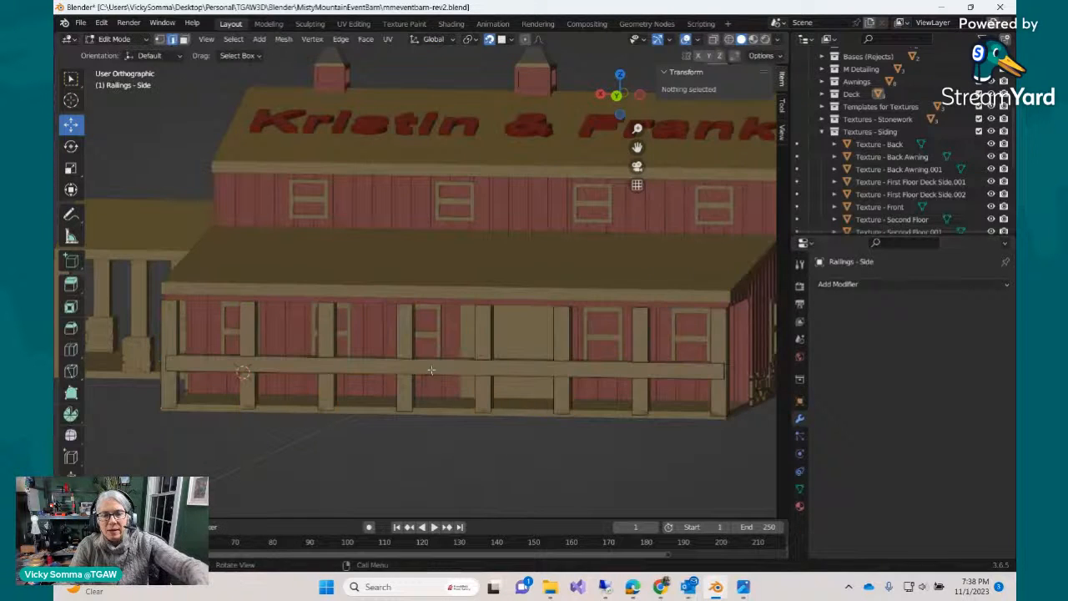
{"action": "left_click", "coordinate": [432, 370]}
{"action": "scroll", "coordinate": [432, 372], "scroll_direction": "up", "scroll_amount": 2}
{"action": "scroll", "coordinate": [422, 417], "scroll_direction": "down", "scroll_amount": 1}
{"action": "middle_click_drag", "start_coordinate": [417, 458], "coordinate": [362, 459]}
{"action": "scroll", "coordinate": [232, 429], "scroll_direction": "up", "scroll_amount": 1}
{"action": "middle_click_drag", "start_coordinate": [235, 421], "coordinate": [506, 373], "text": "shift"}
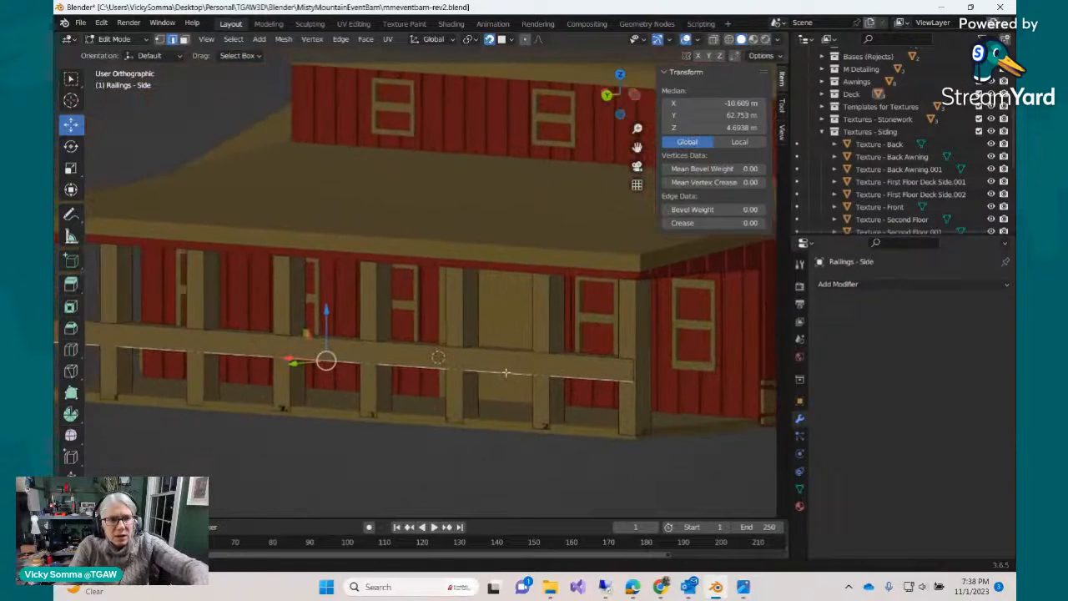
{"action": "scroll", "coordinate": [506, 373], "scroll_direction": "up", "scroll_amount": 3}
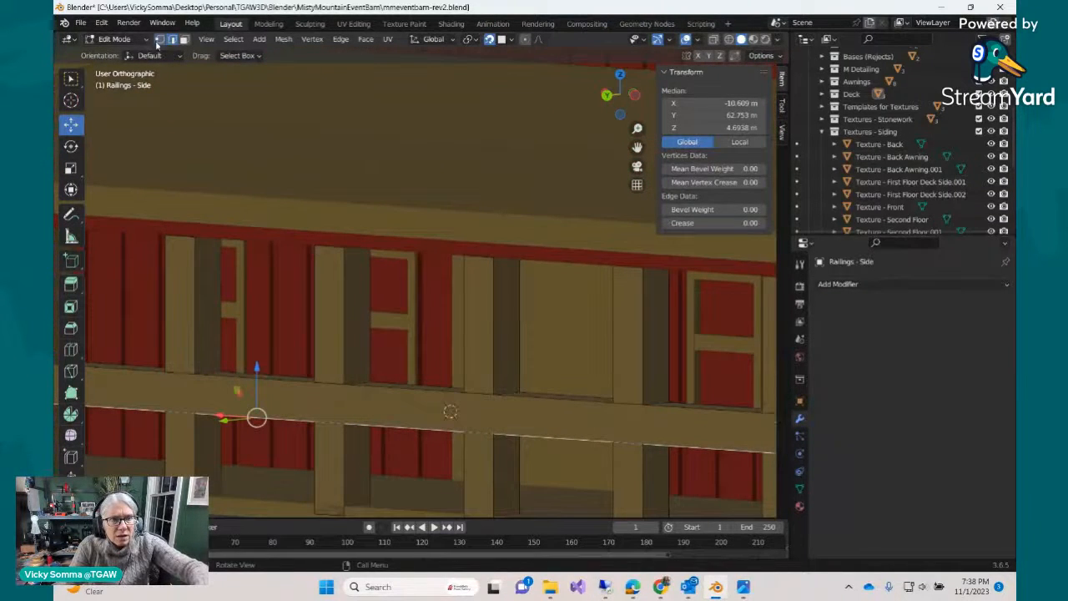
{"action": "left_click", "coordinate": [194, 374]}
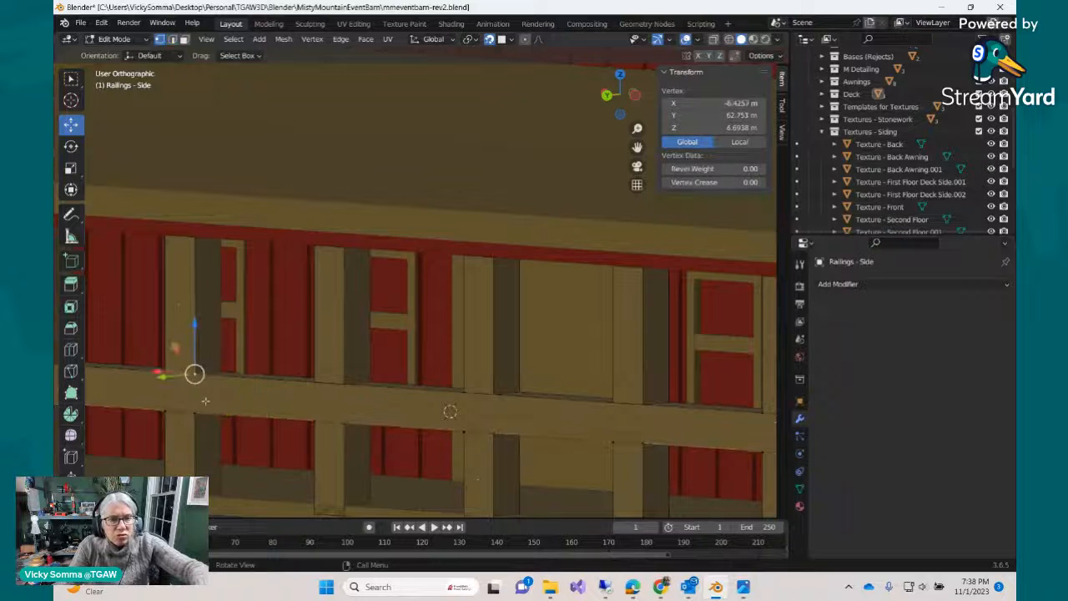
{"action": "scroll", "coordinate": [197, 379], "scroll_direction": "down", "scroll_amount": 3}
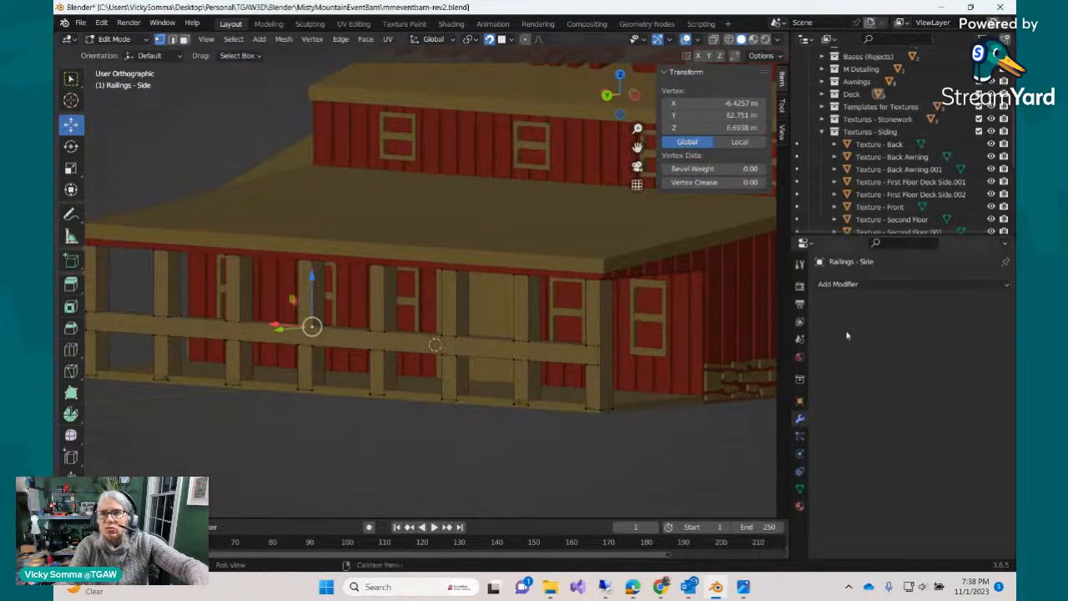
Collapse the Textures - Siding and Windows and Doors collections and expand the Deck collection.
{"action": "scroll", "coordinate": [916, 160], "scroll_direction": "up", "scroll_amount": 2}
{"action": "left_click", "coordinate": [823, 152]}
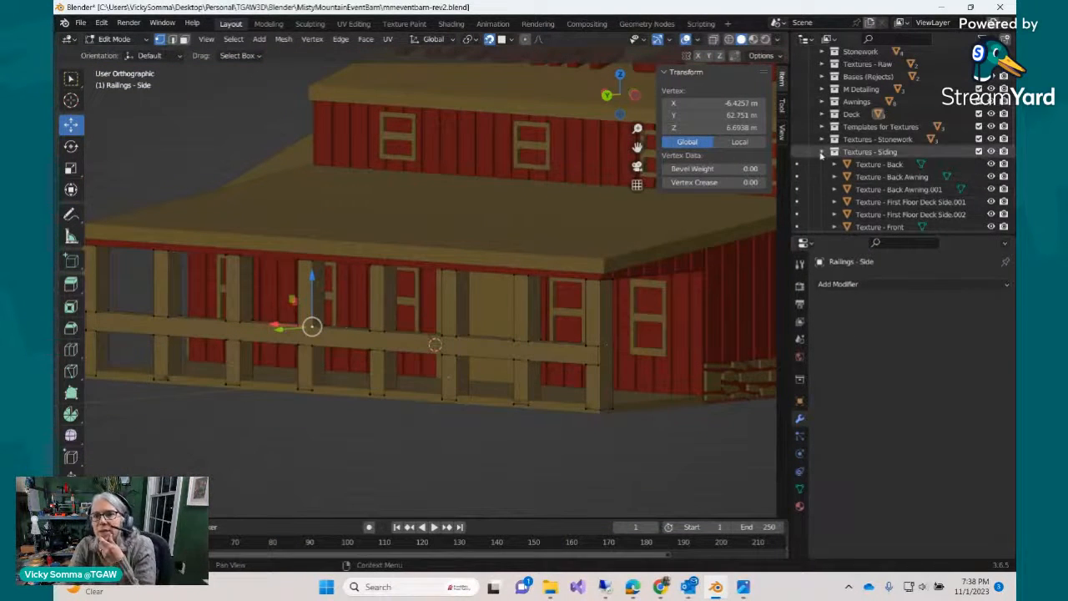
{"action": "scroll", "coordinate": [822, 142], "scroll_direction": "up", "scroll_amount": 3}
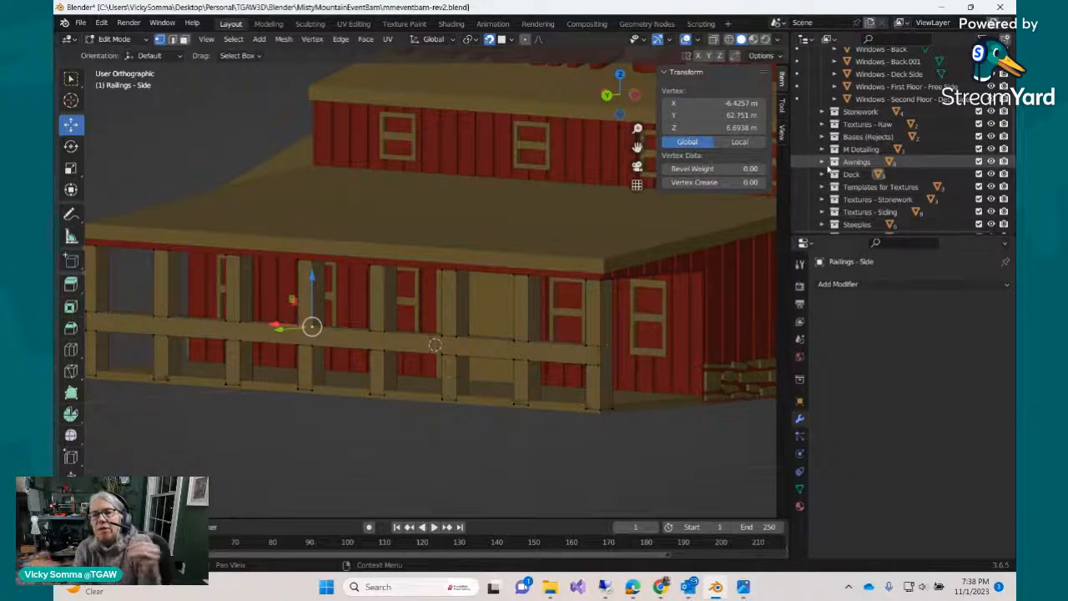
{"action": "scroll", "coordinate": [852, 182], "scroll_direction": "down", "scroll_amount": 3}
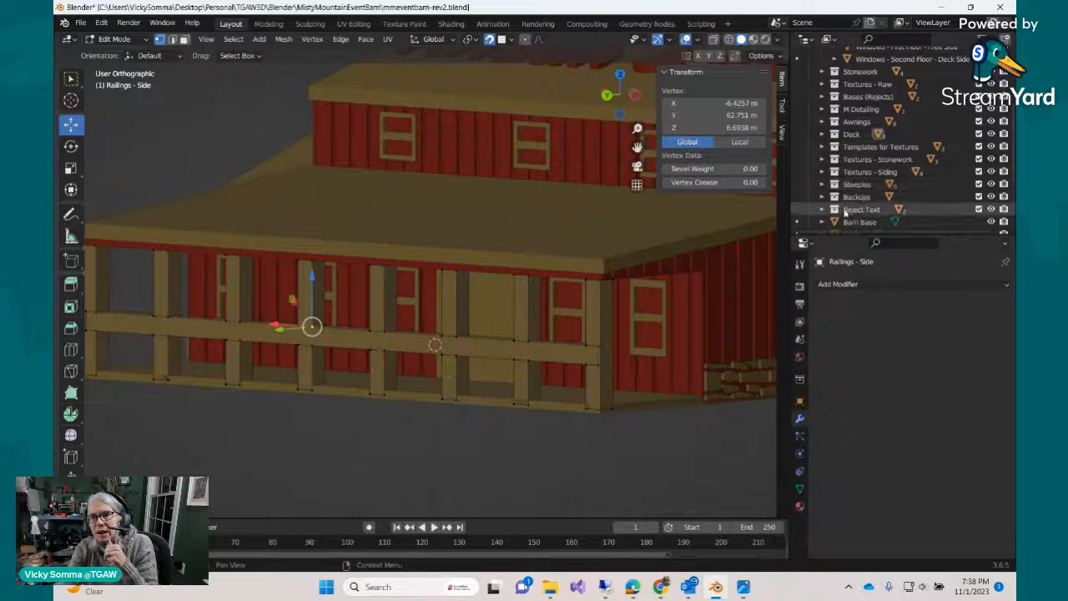
{"action": "scroll", "coordinate": [851, 205], "scroll_direction": "up", "scroll_amount": 6}
{"action": "scroll", "coordinate": [846, 214], "scroll_direction": "up", "scroll_amount": 2}
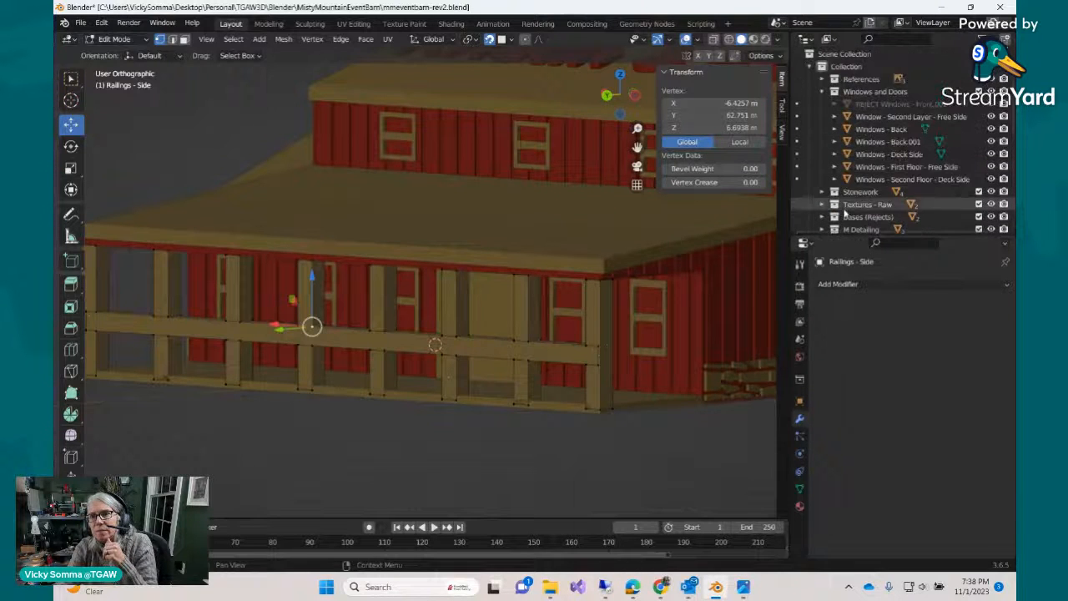
{"action": "left_click", "coordinate": [822, 92]}
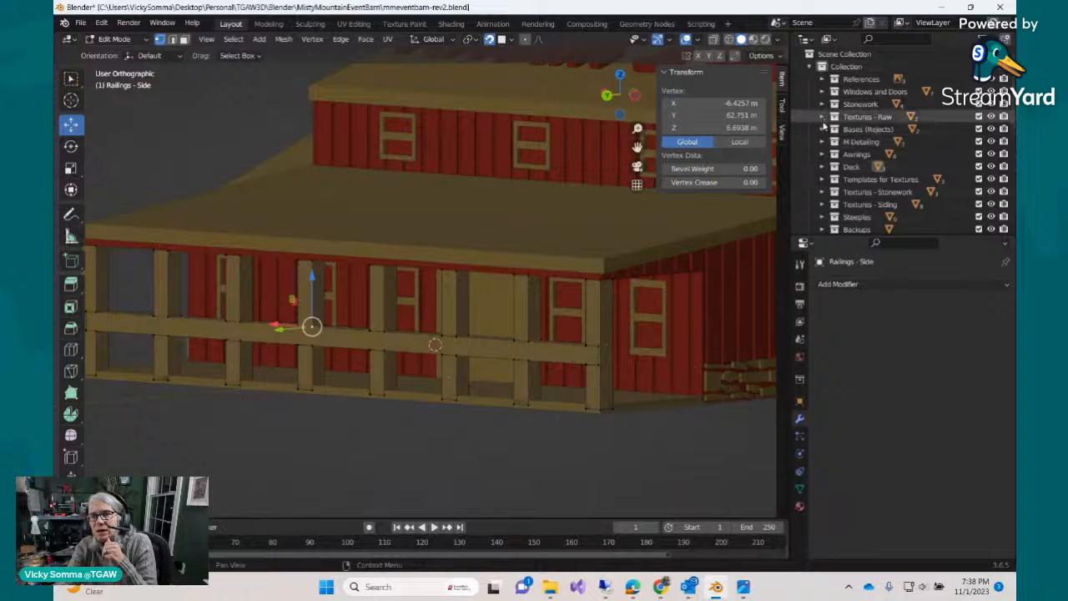
{"action": "left_click", "coordinate": [823, 167]}
{"action": "scroll", "coordinate": [825, 170], "scroll_direction": "down", "scroll_amount": 1}
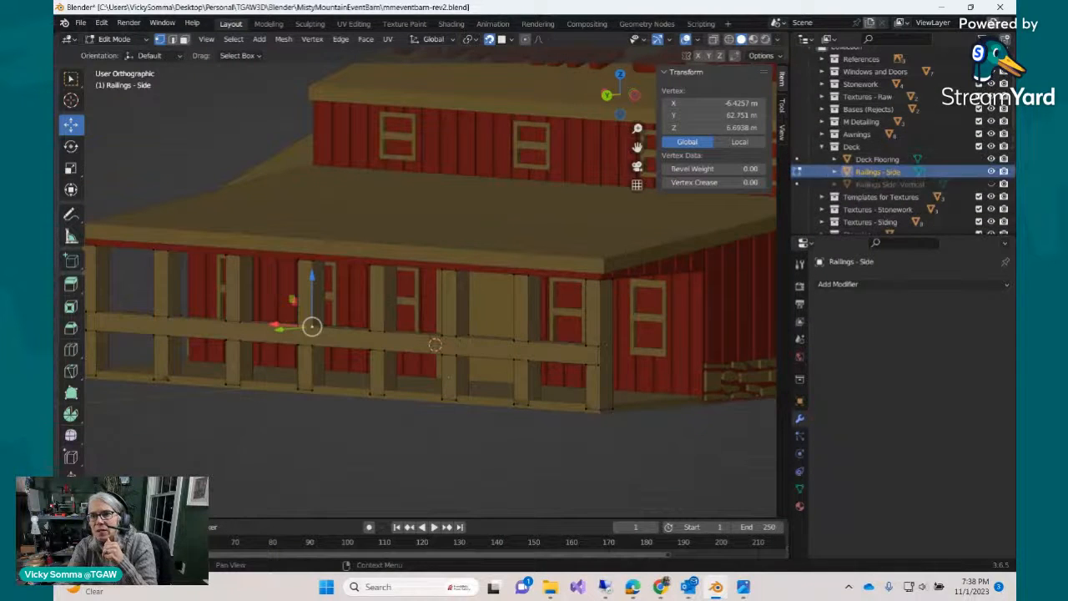
Show Railings Side-Vertical and toggle Railings - Side off and on to compare the two railing objects.
{"action": "left_click", "coordinate": [992, 172]}
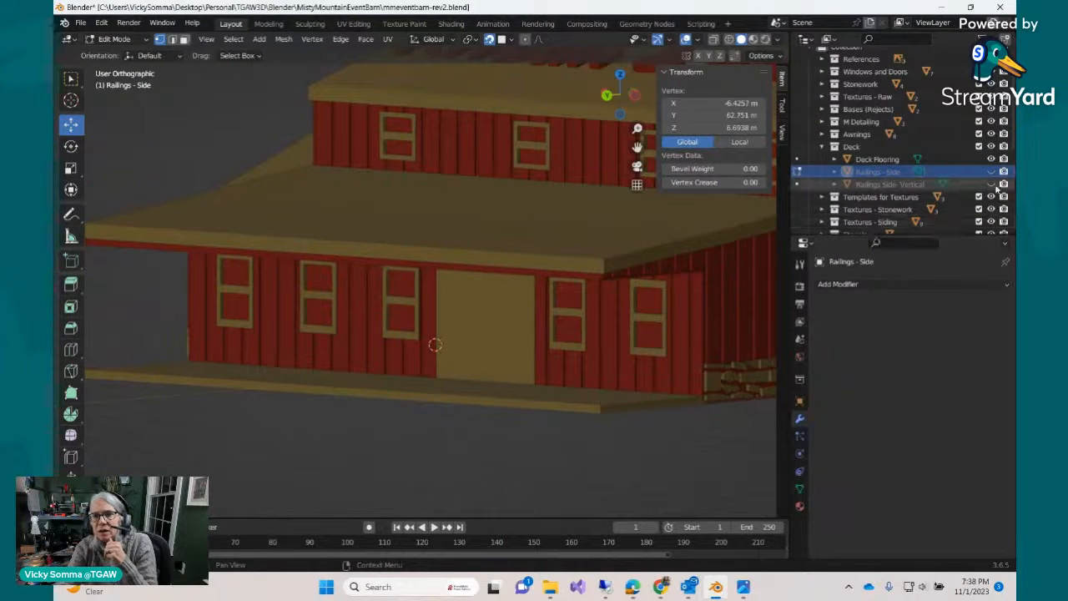
{"action": "left_click", "coordinate": [992, 184]}
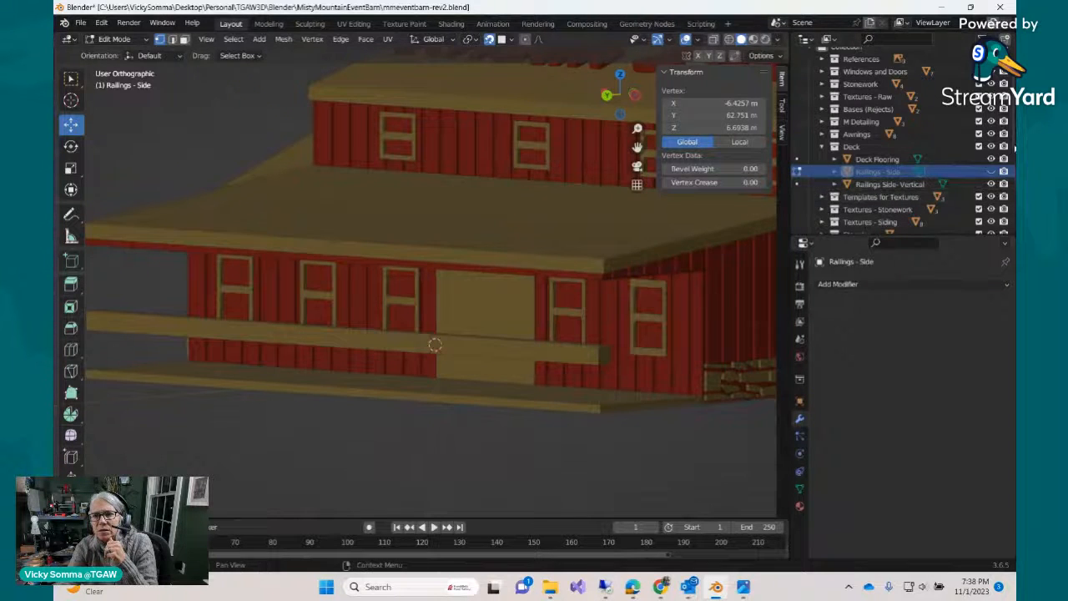
{"action": "left_click", "coordinate": [991, 171]}
{"action": "left_click", "coordinate": [385, 340]}
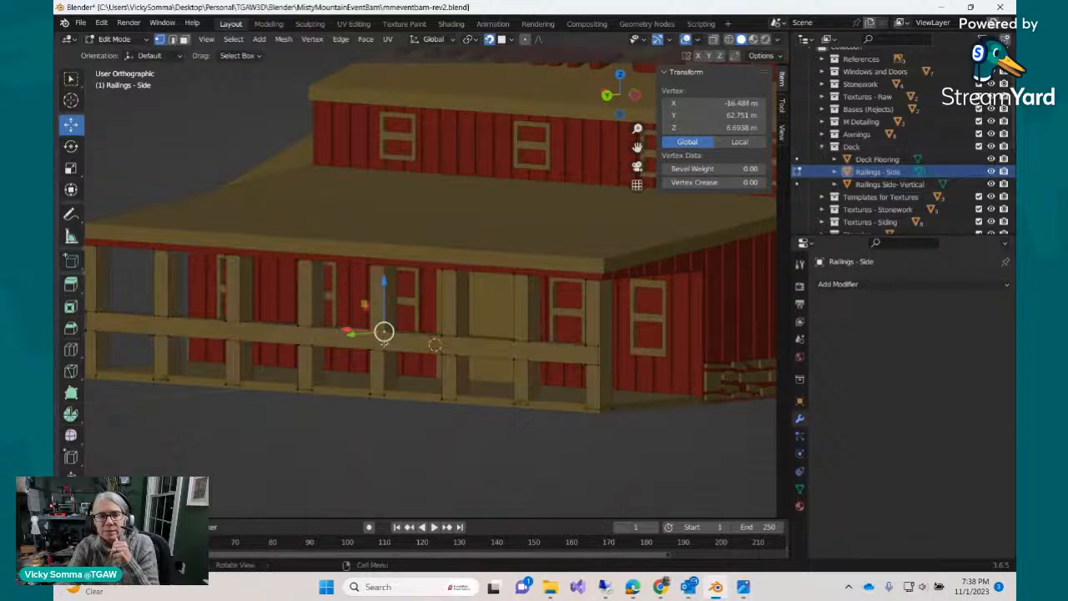
{"action": "middle_click_drag", "start_coordinate": [385, 341], "coordinate": [383, 345]}
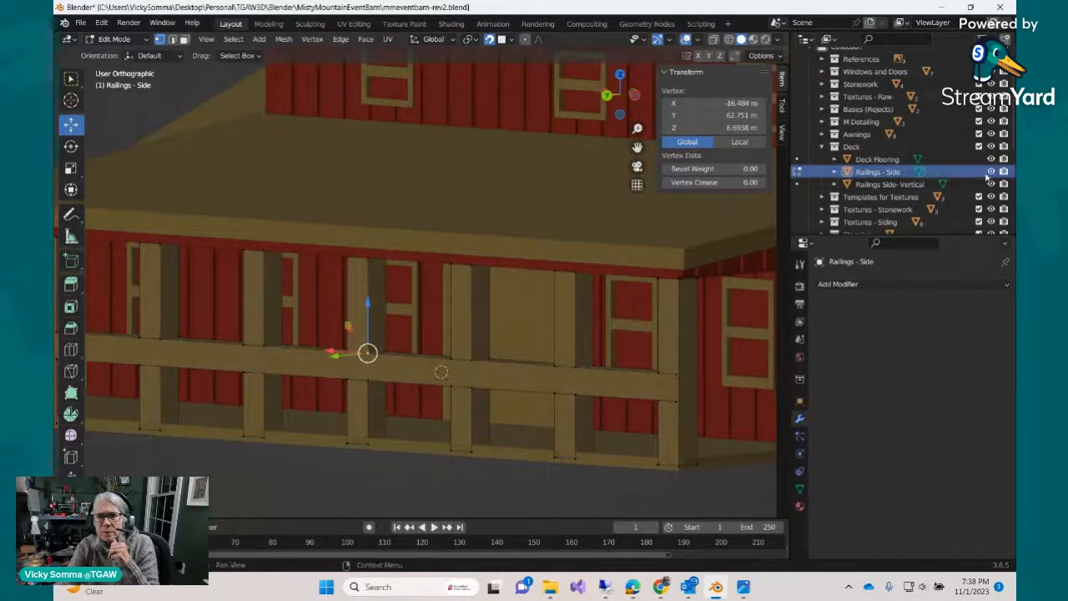
Identify Railings Side-Vertical and Deck Flooring with Railings - Side temporarily hidden, then show the railings again and return to Object Mode.
{"action": "left_click", "coordinate": [992, 171]}
{"action": "left_click", "coordinate": [887, 185]}
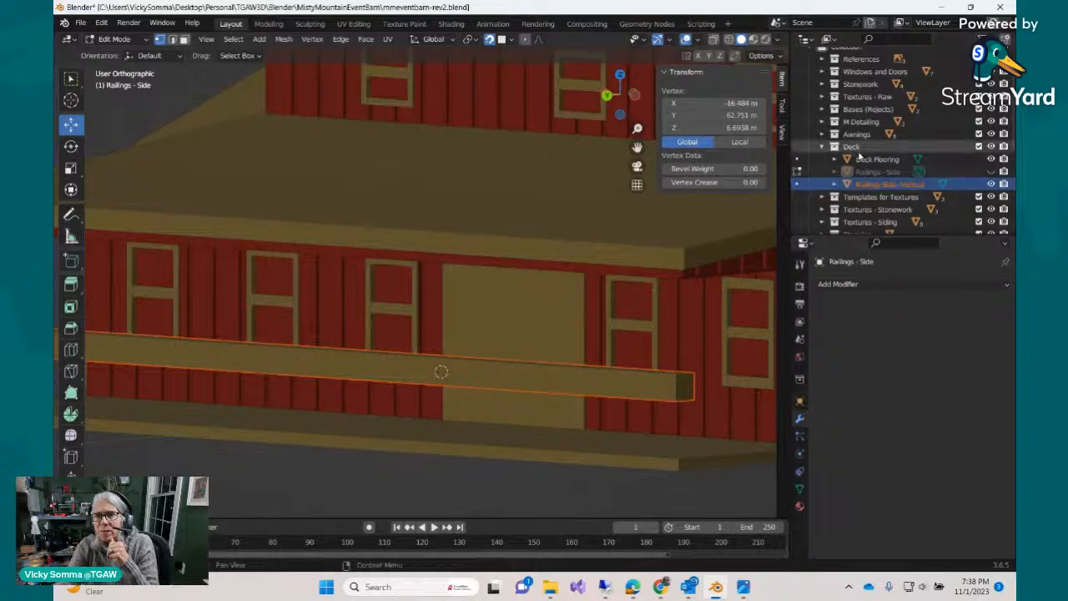
{"action": "left_click", "coordinate": [877, 159]}
{"action": "left_click", "coordinate": [992, 172]}
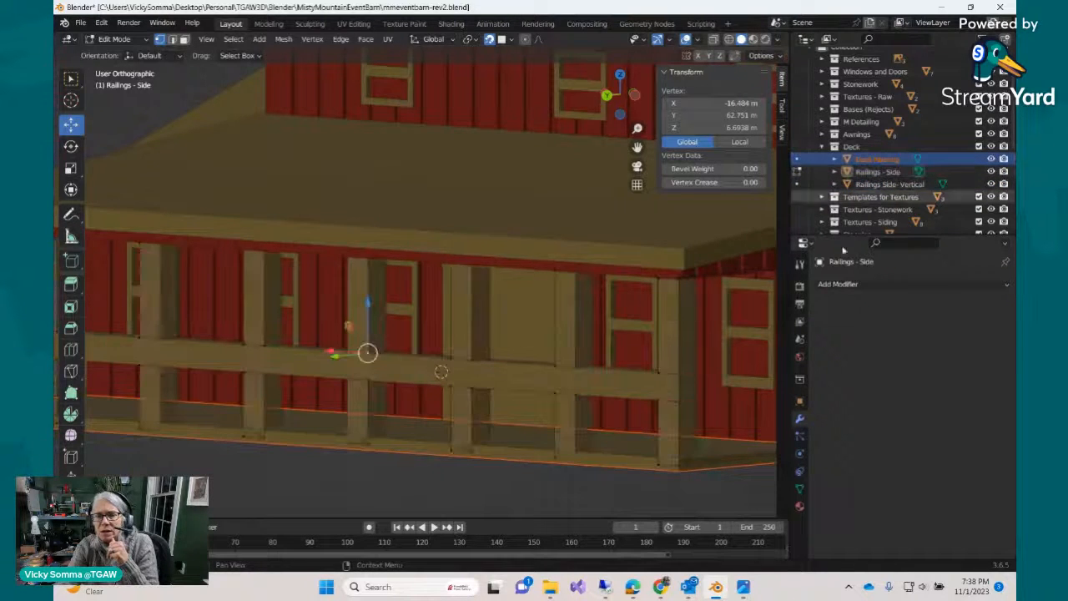
{"action": "middle_click_drag", "start_coordinate": [434, 368], "coordinate": [442, 379]}
{"action": "left_click", "coordinate": [410, 452]}
{"action": "middle_click_drag", "start_coordinate": [410, 451], "coordinate": [381, 479]}
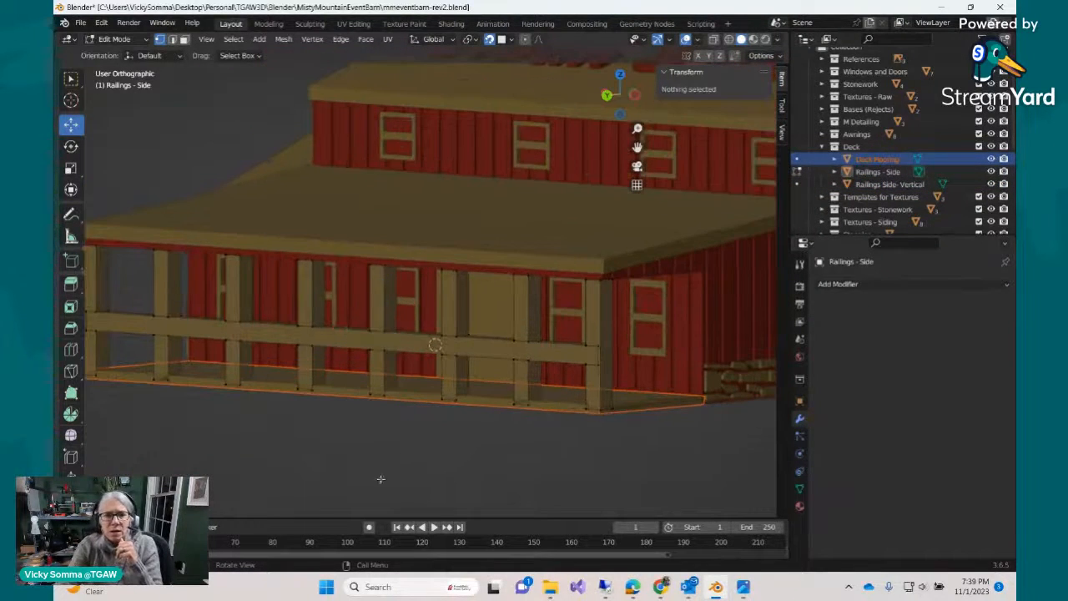
{"action": "left_click", "coordinate": [114, 39]}
{"action": "left_click", "coordinate": [113, 56]}
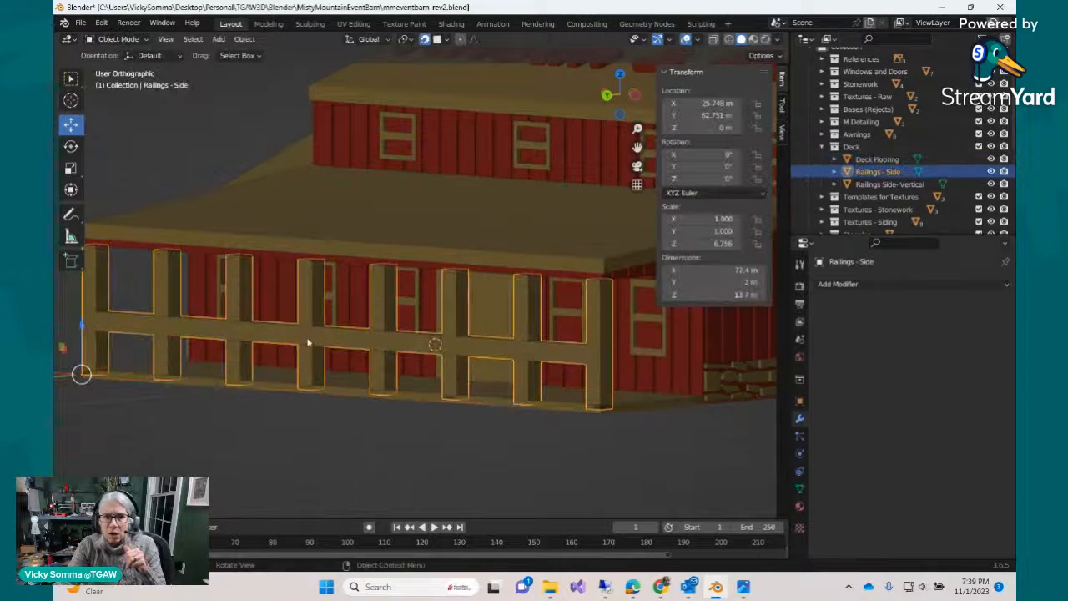
Try moving the side railings 14.01 m along Y away from the deck, and undo the move.
{"action": "scroll", "coordinate": [319, 370], "scroll_direction": "up", "scroll_amount": 3}
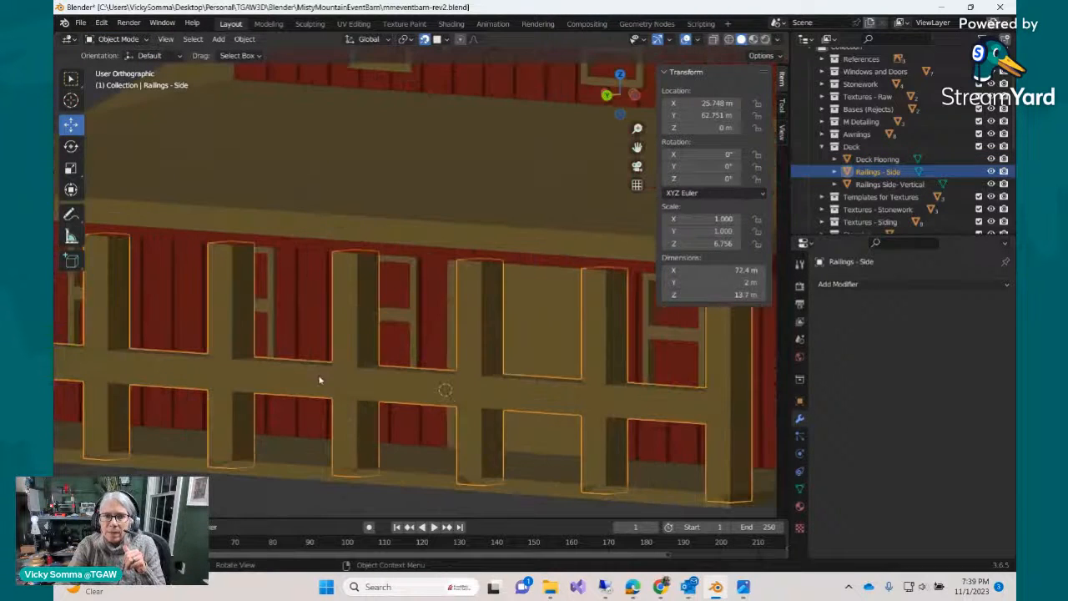
{"action": "scroll", "coordinate": [466, 342], "scroll_direction": "down", "scroll_amount": 3}
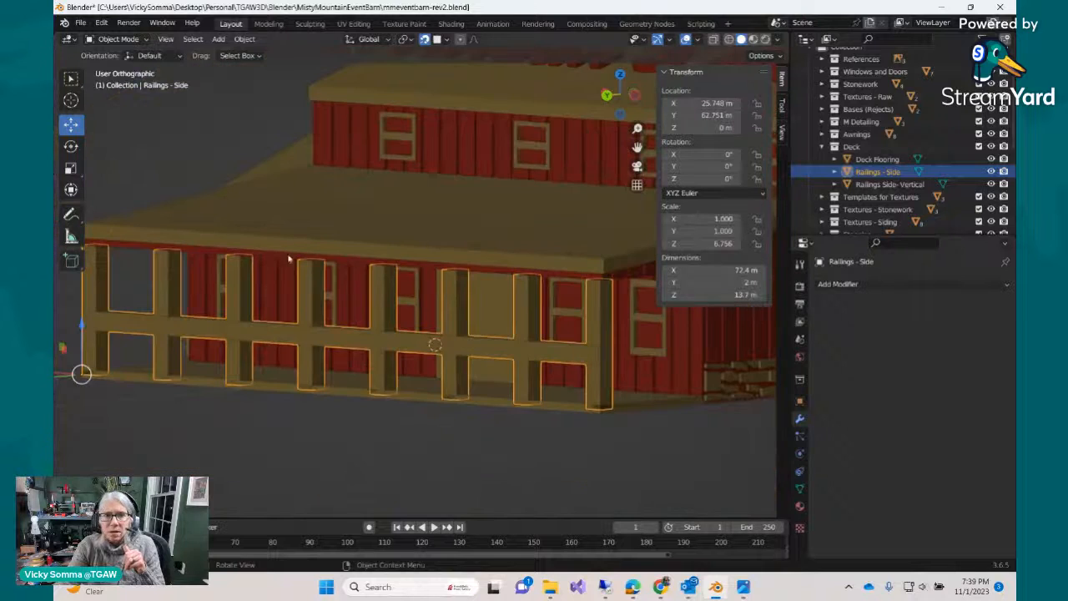
{"action": "scroll", "coordinate": [216, 279], "scroll_direction": "down", "scroll_amount": 4}
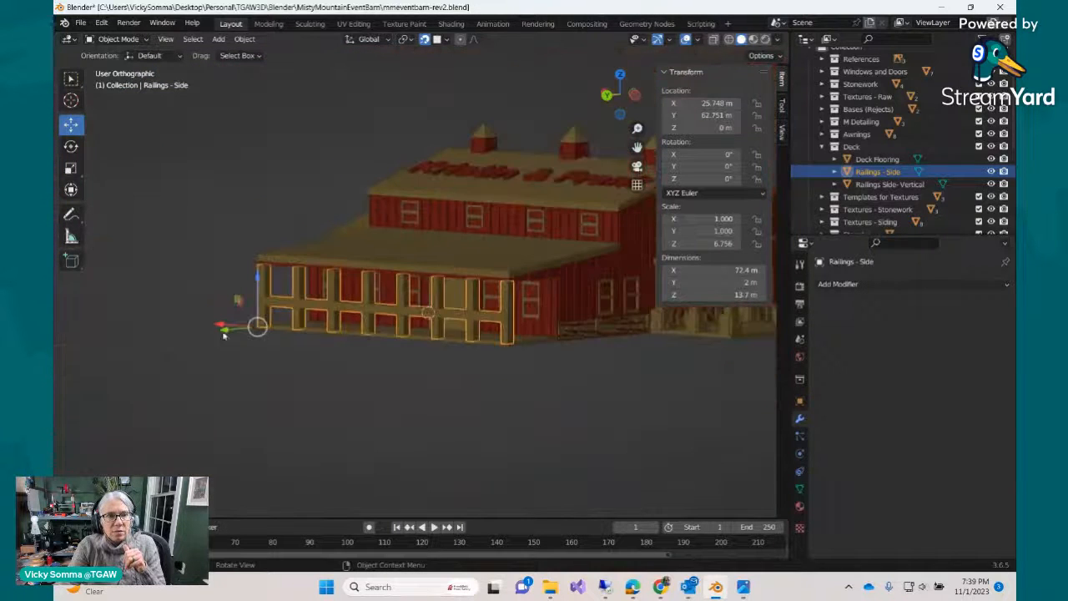
{"action": "left_click_drag", "start_coordinate": [226, 332], "coordinate": [183, 336]}
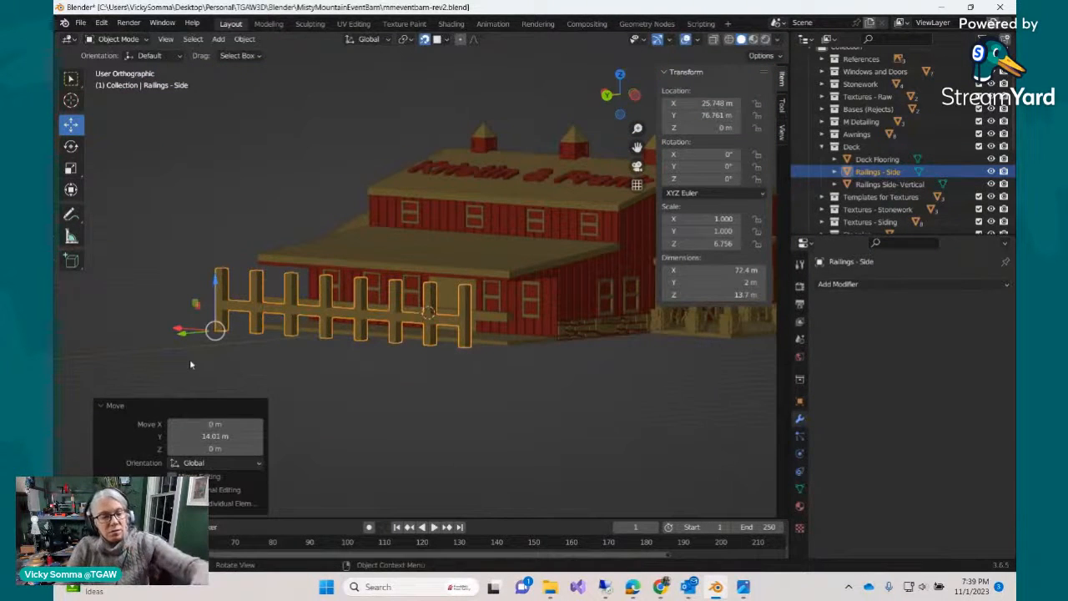
{"action": "key", "text": "ctrl+z"}
{"action": "scroll", "coordinate": [287, 402], "scroll_direction": "up", "scroll_amount": 4}
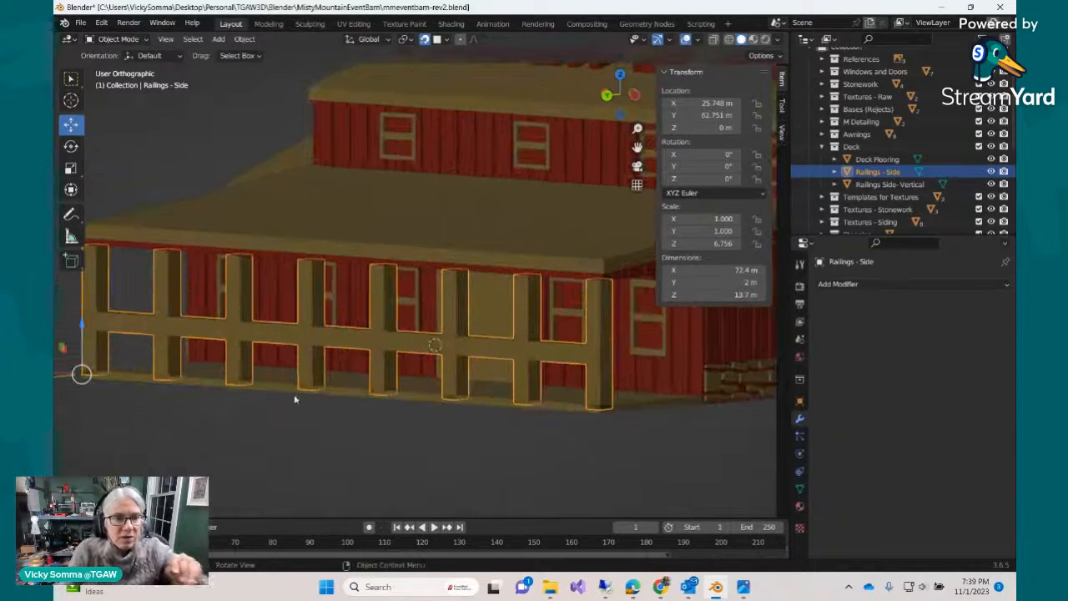
Hide the separate Railings Side-Vertical object in the Deck collection.
{"action": "middle_click_drag", "start_coordinate": [294, 399], "coordinate": [351, 386]}
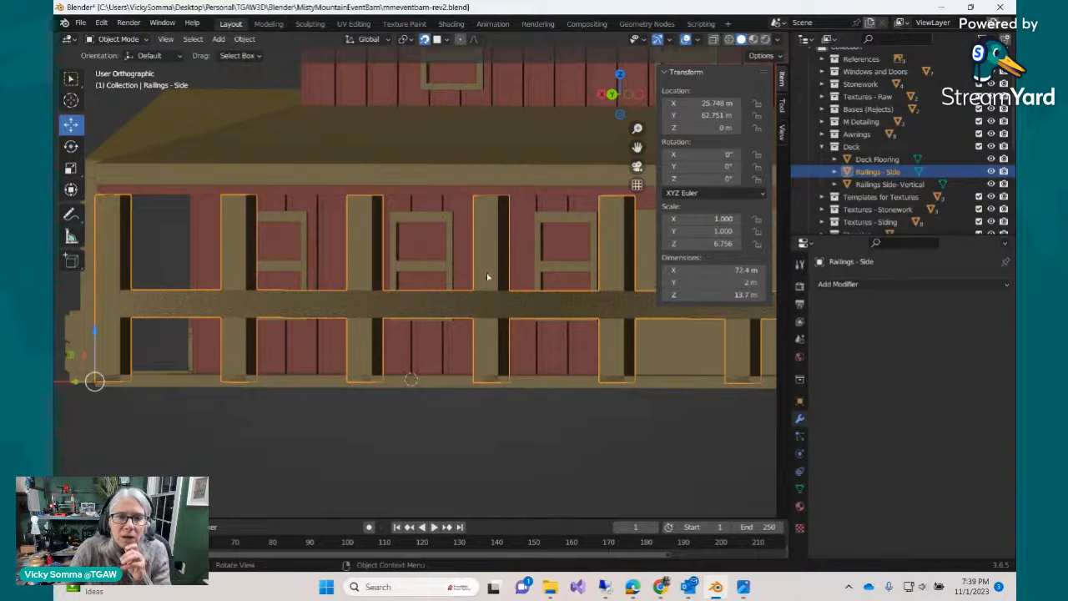
{"action": "left_click", "coordinate": [993, 184]}
{"action": "scroll", "coordinate": [995, 184], "scroll_direction": "down", "scroll_amount": 3}
Try moving the side railings 11.392 m along X, and undo the move.
{"action": "scroll", "coordinate": [284, 334], "scroll_direction": "down", "scroll_amount": 6}
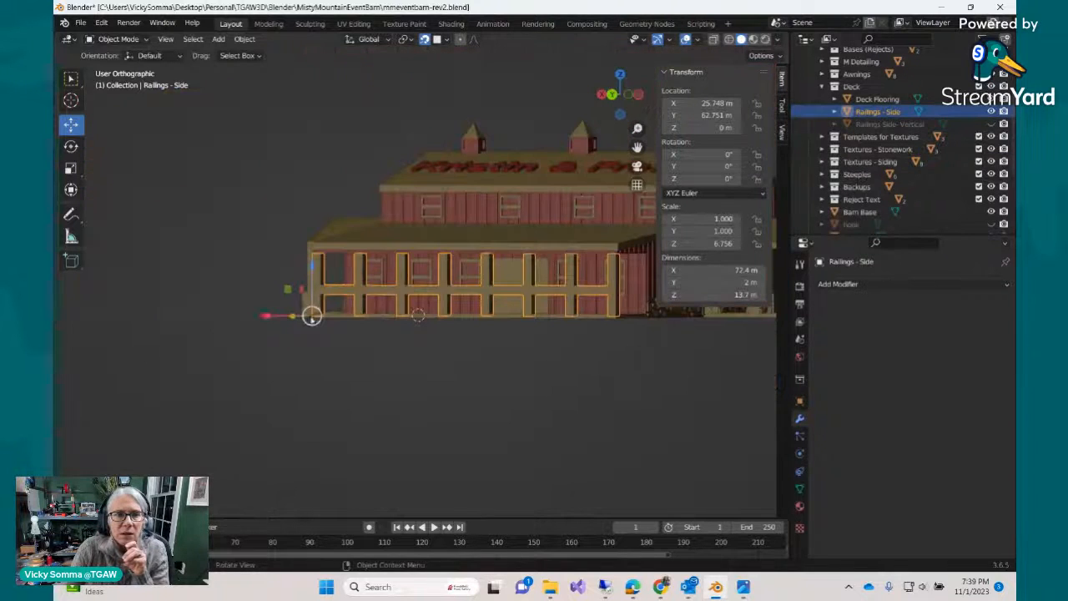
{"action": "left_click", "coordinate": [345, 310]}
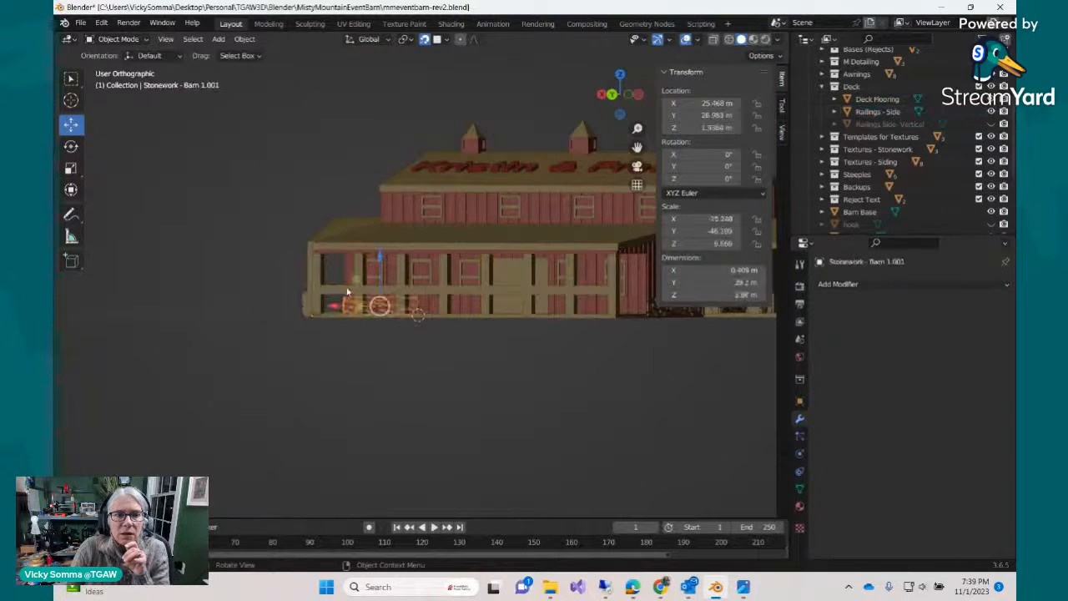
{"action": "left_click", "coordinate": [348, 293]}
{"action": "scroll", "coordinate": [353, 358], "scroll_direction": "down", "scroll_amount": 4}
{"action": "left_click_drag", "start_coordinate": [322, 298], "coordinate": [305, 313]}
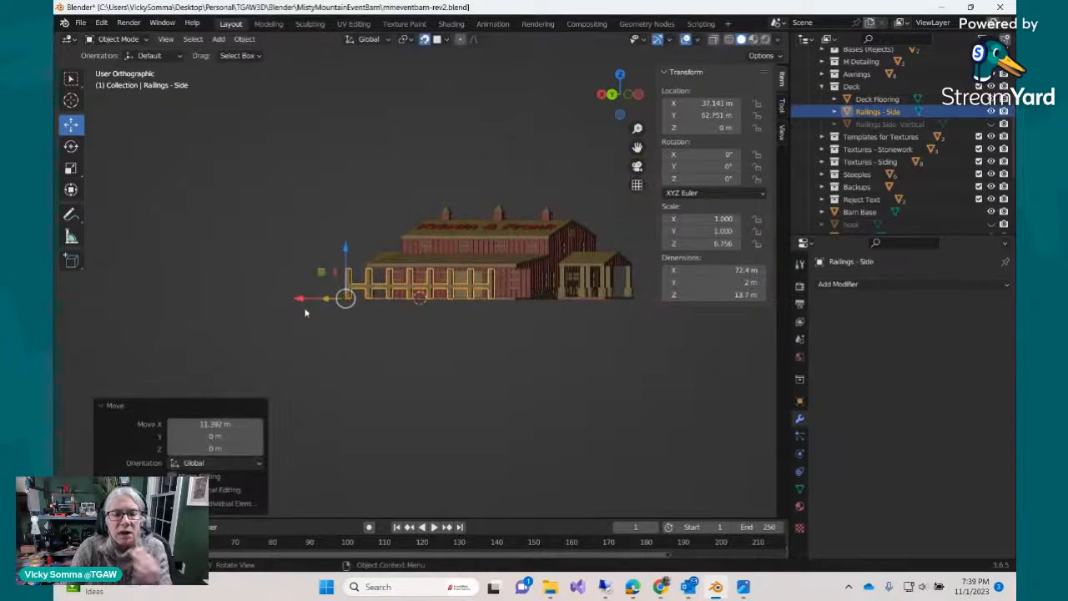
{"action": "key", "text": "ctrl+z"}
In Edit Mode on Railings - Side, select the long front face of the horizontal rail and delete it.
{"action": "scroll", "coordinate": [417, 334], "scroll_direction": "up", "scroll_amount": 8}
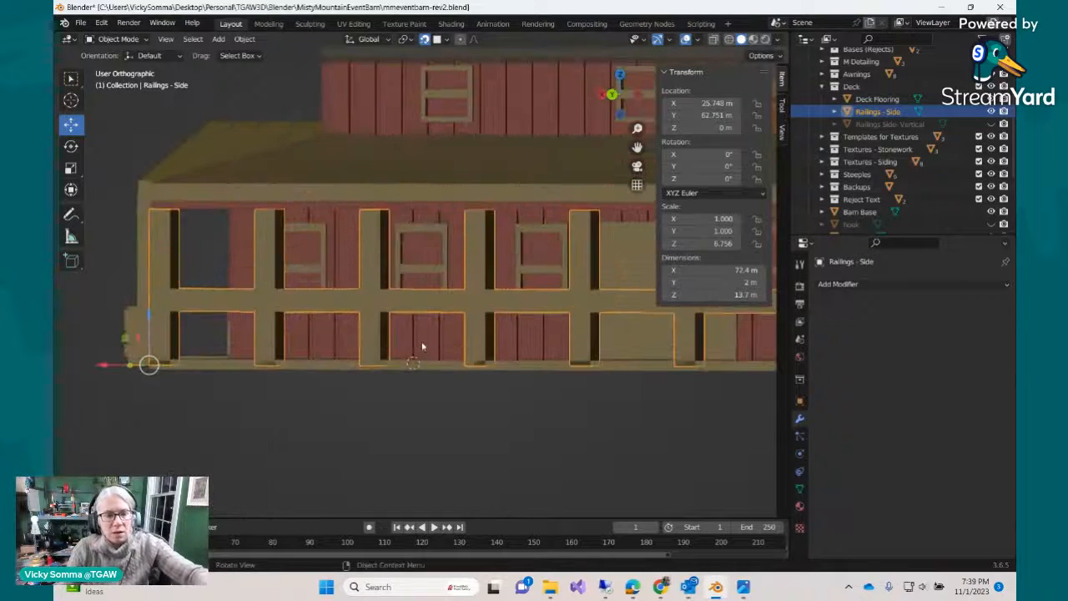
{"action": "key", "text": "Tab"}
{"action": "left_click", "coordinate": [485, 291]}
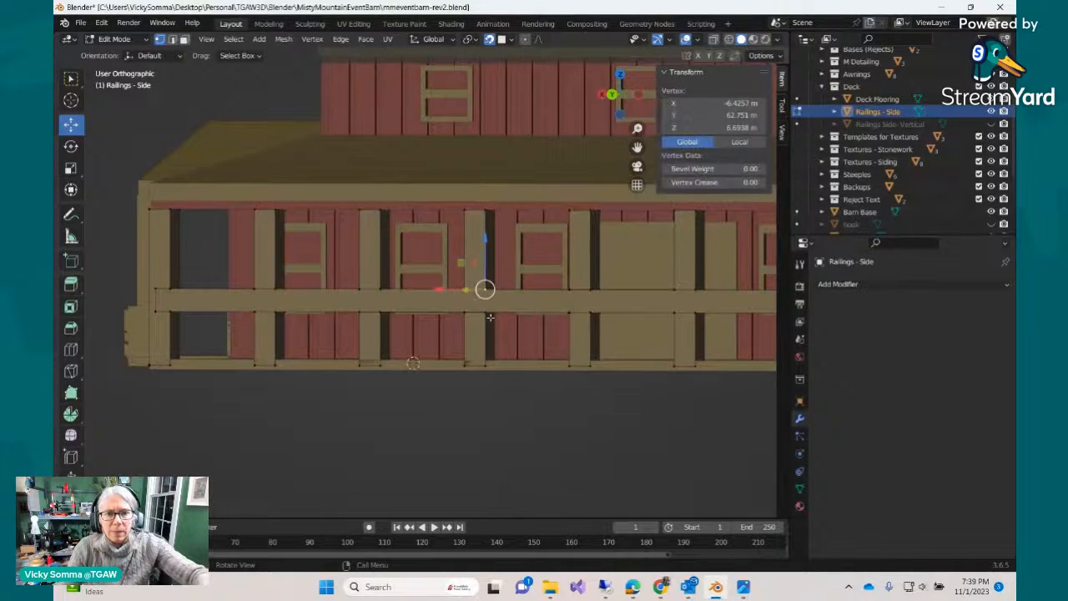
{"action": "left_click", "coordinate": [487, 311], "text": "shift"}
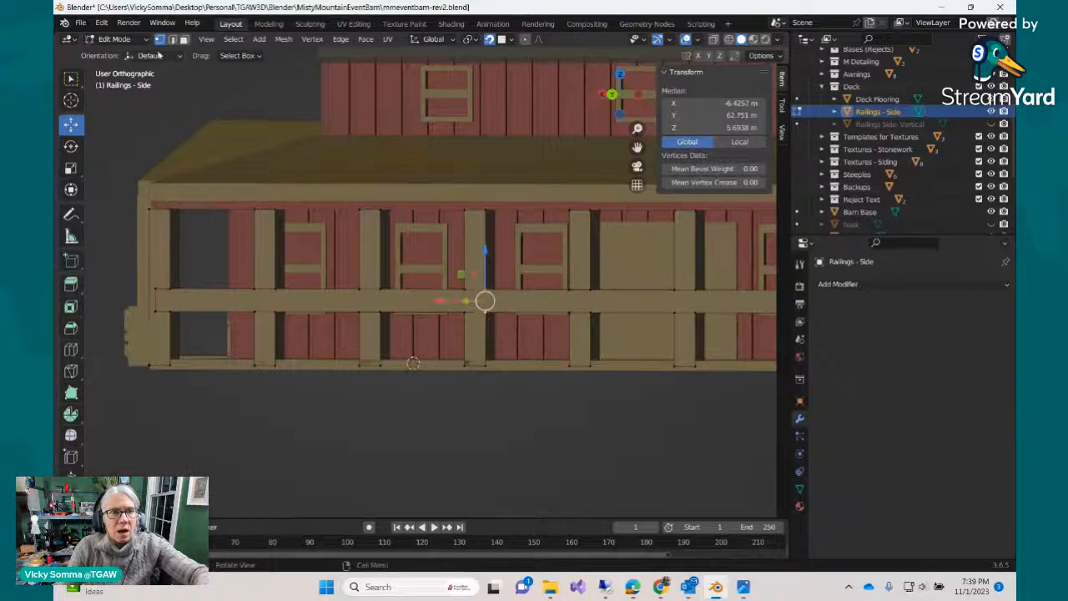
{"action": "left_click", "coordinate": [185, 40]}
{"action": "left_click", "coordinate": [448, 304]}
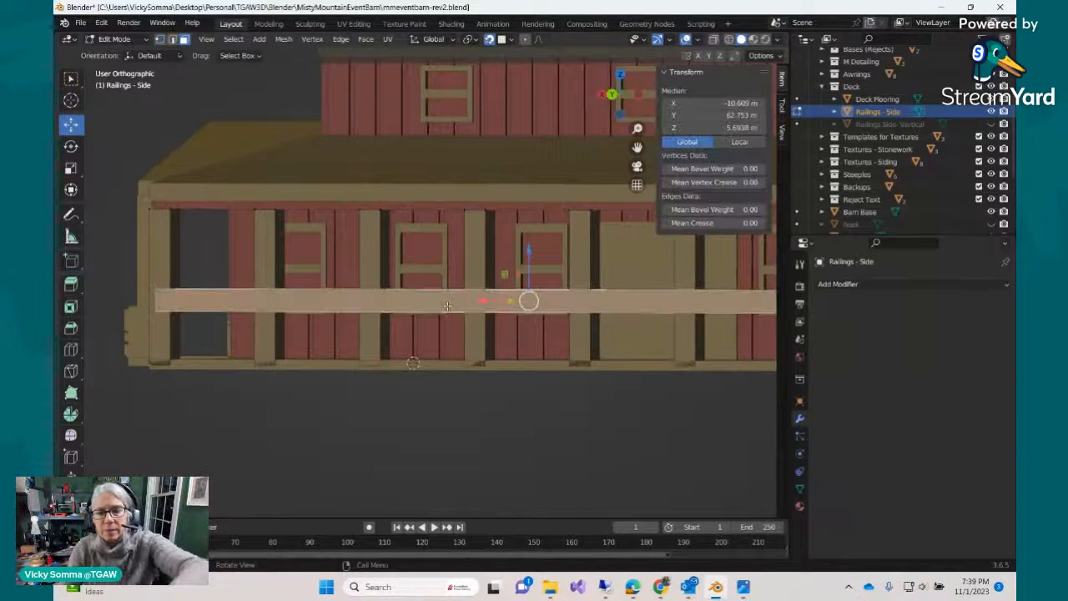
{"action": "key", "text": "x"}
{"action": "left_click", "coordinate": [433, 339]}
Delete the long top face of the horizontal rail on the side railings.
{"action": "scroll", "coordinate": [469, 311], "scroll_direction": "down", "scroll_amount": 4}
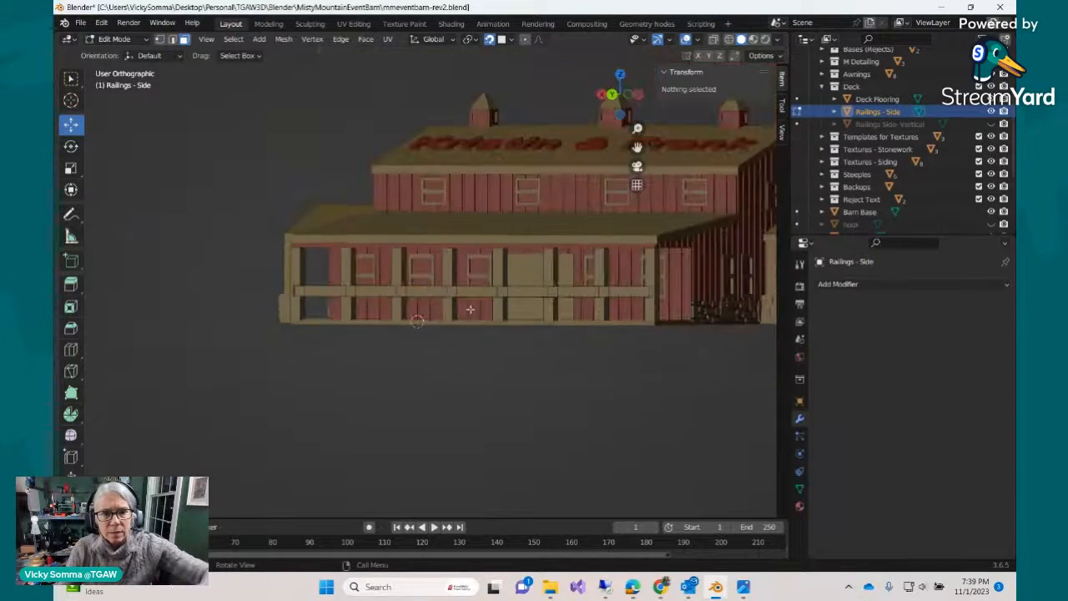
{"action": "middle_click_drag", "start_coordinate": [470, 311], "coordinate": [436, 256]}
{"action": "scroll", "coordinate": [456, 384], "scroll_direction": "up", "scroll_amount": 3}
{"action": "scroll", "coordinate": [424, 320], "scroll_direction": "up", "scroll_amount": 3}
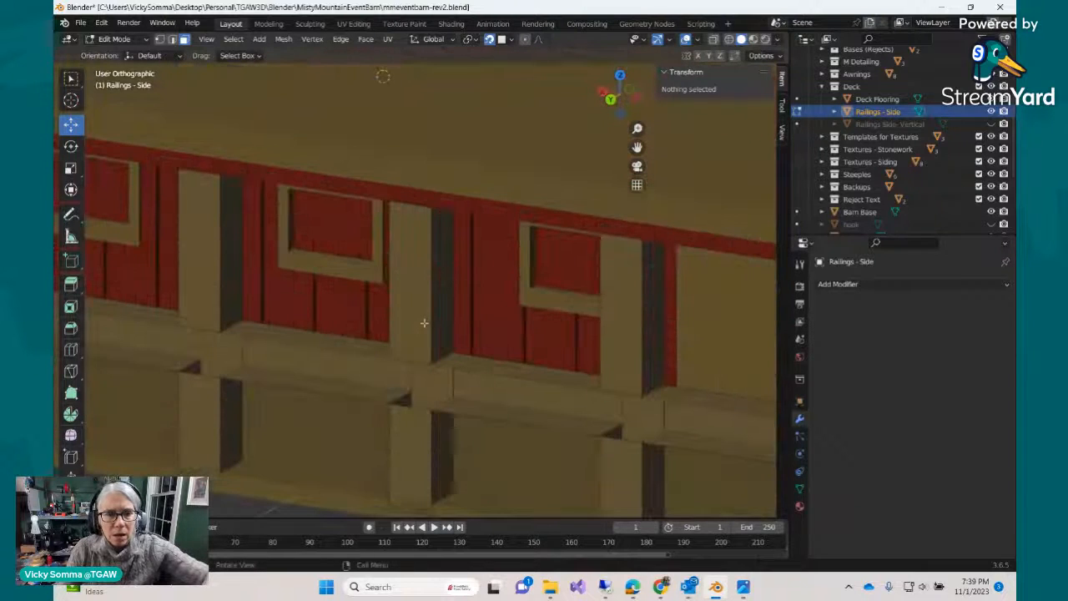
{"action": "left_click", "coordinate": [460, 365]}
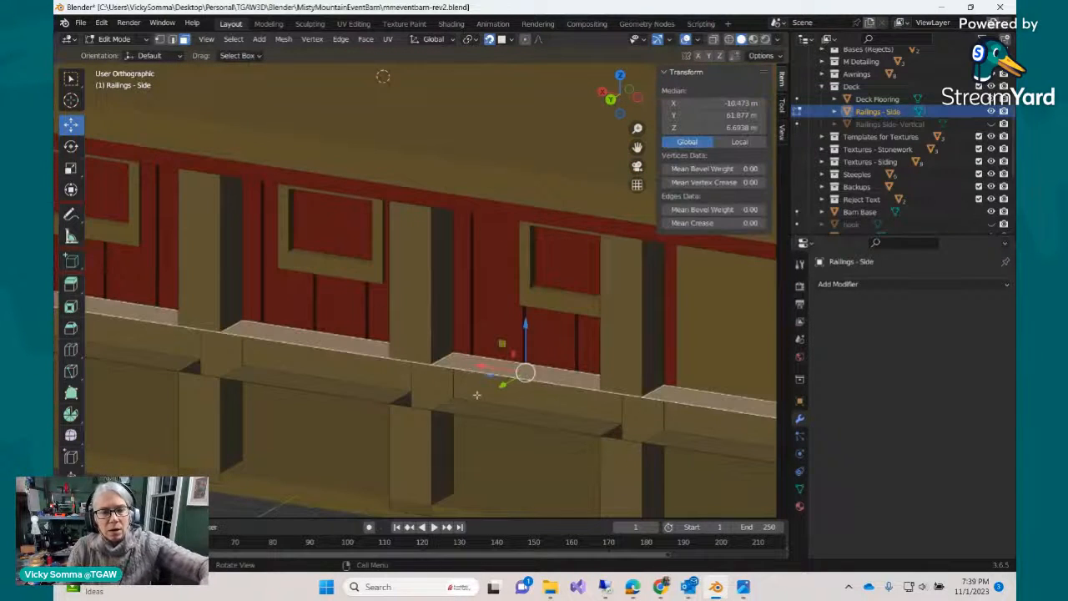
{"action": "key", "text": "x"}
{"action": "left_click", "coordinate": [479, 400]}
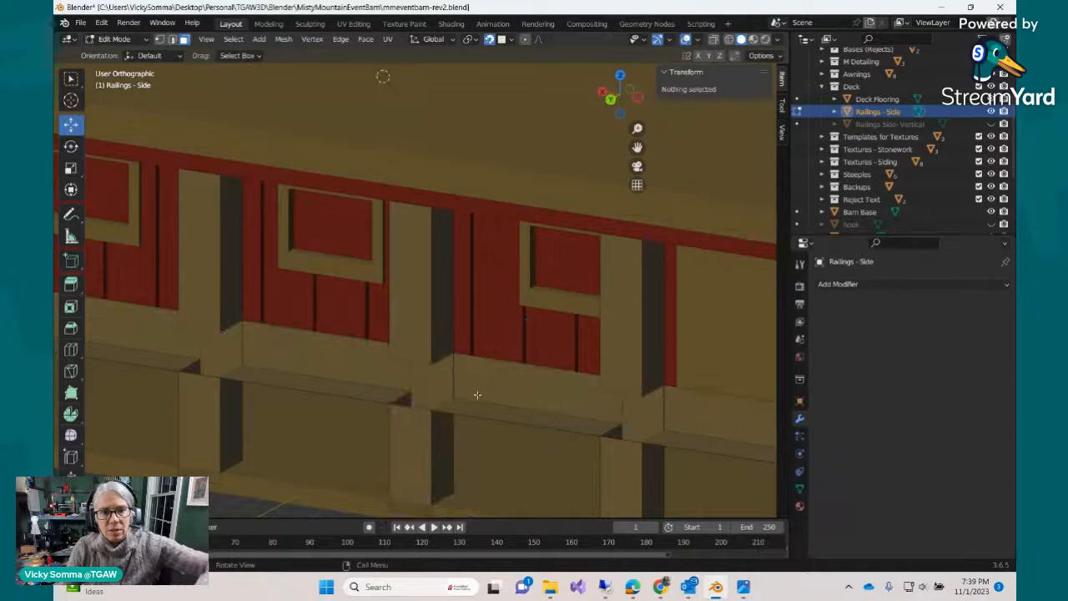
Delete the rail's back face in the bay under the third window, plus the long underside face of the horizontal rail.
{"action": "left_click", "coordinate": [482, 386]}
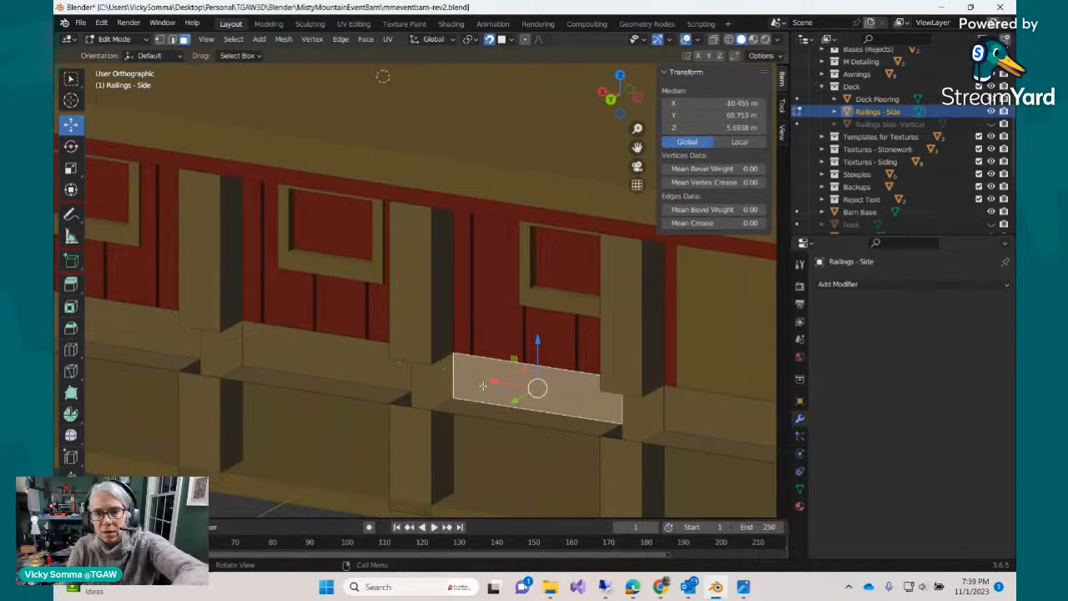
{"action": "key", "text": "x"}
{"action": "left_click", "coordinate": [484, 387]}
{"action": "scroll", "coordinate": [529, 378], "scroll_direction": "down", "scroll_amount": 6}
{"action": "middle_click_drag", "start_coordinate": [531, 375], "coordinate": [546, 370]}
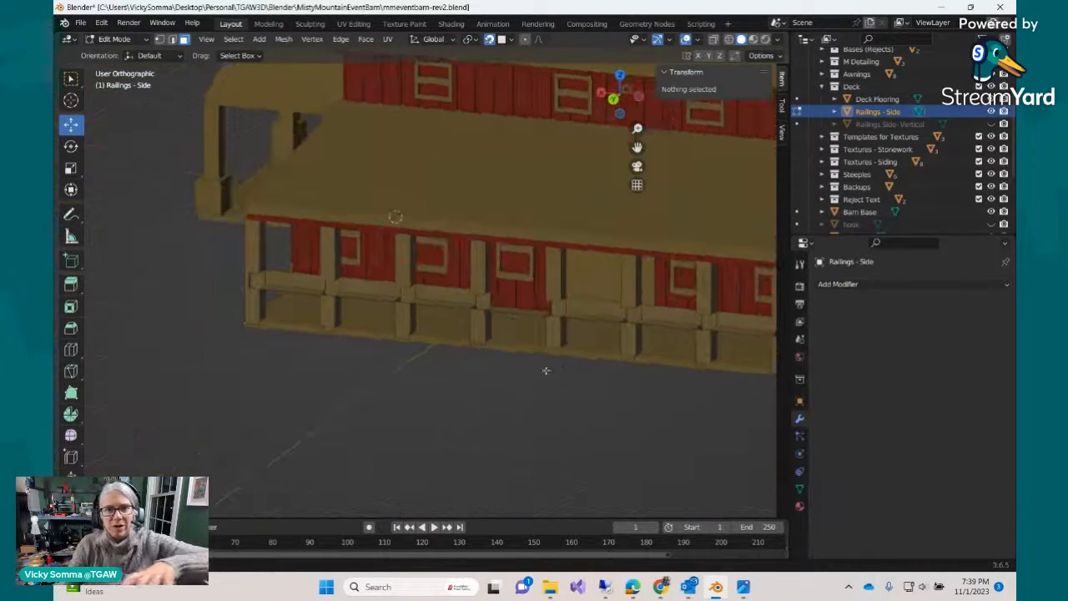
{"action": "scroll", "coordinate": [536, 353], "scroll_direction": "up", "scroll_amount": 4}
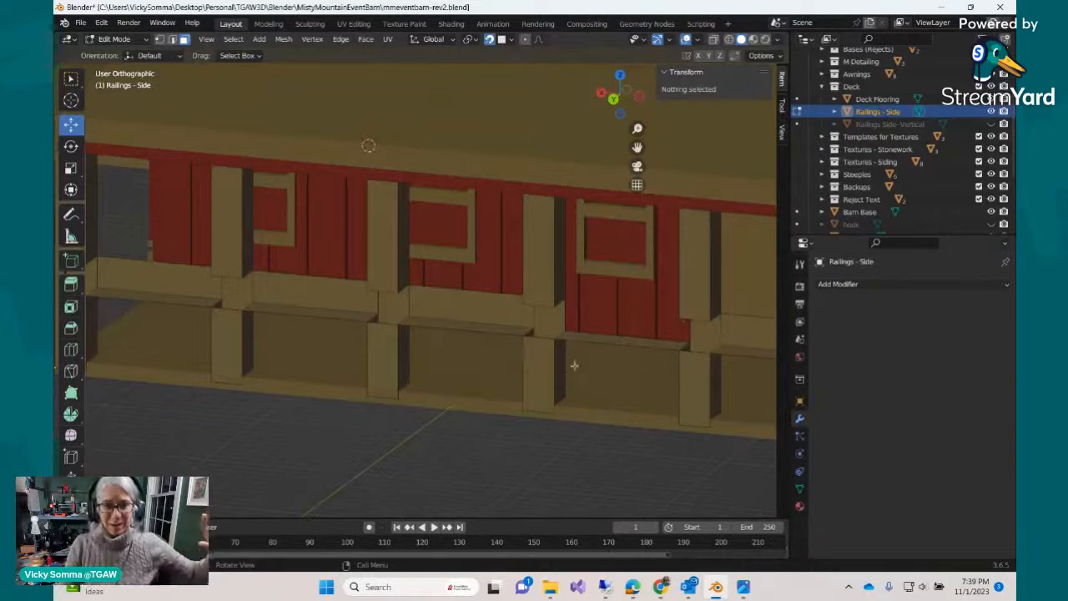
{"action": "left_click", "coordinate": [596, 333], "text": "alt"}
{"action": "key", "text": "x"}
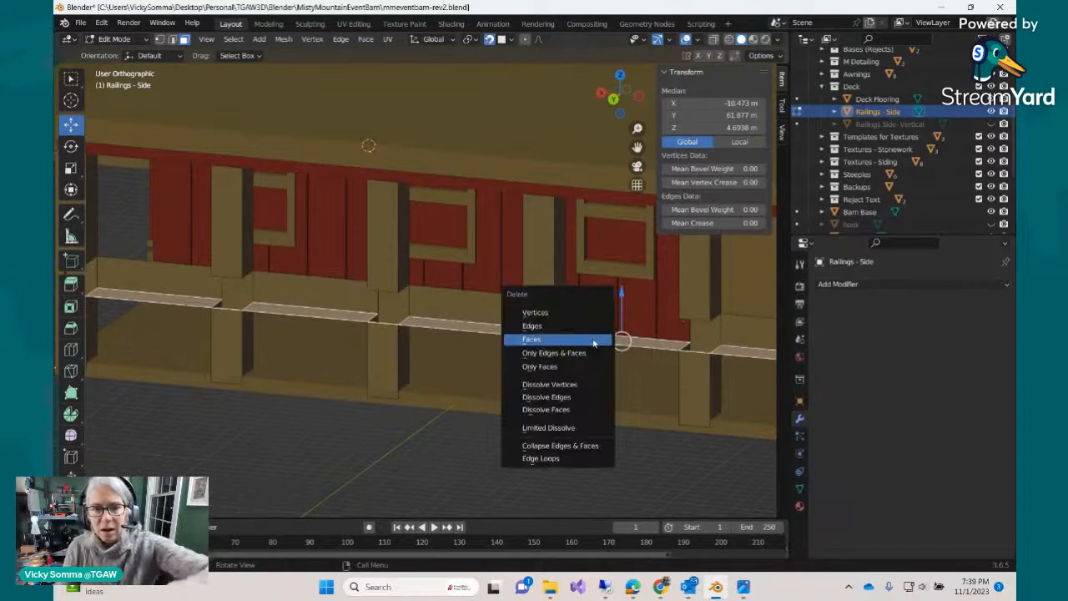
{"action": "left_click", "coordinate": [593, 339]}
{"action": "scroll", "coordinate": [592, 368], "scroll_direction": "up", "scroll_amount": 1}
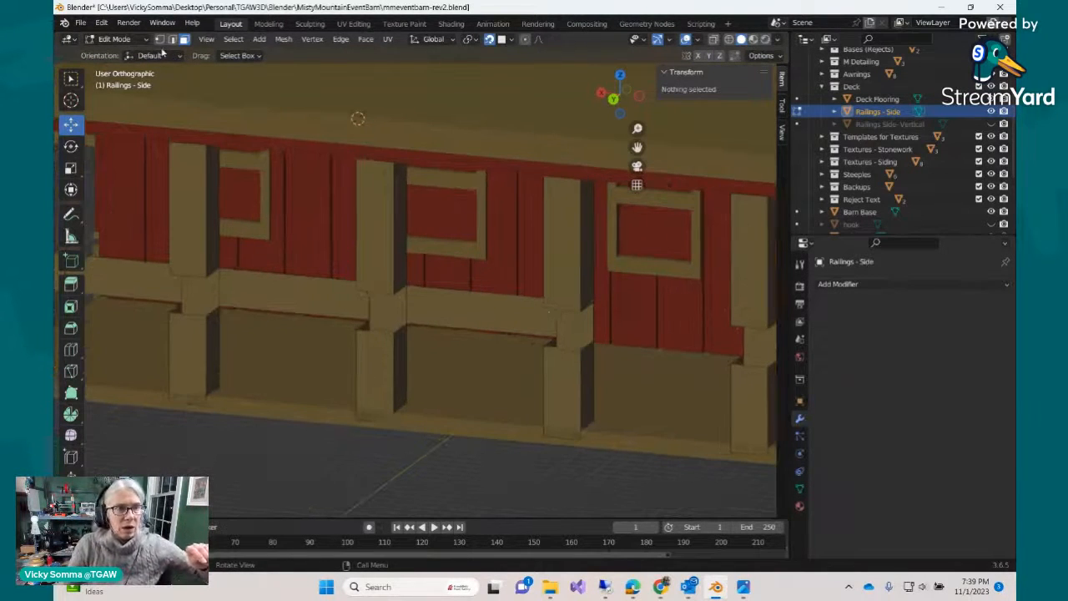
Fill the gap in the front of the corner post with a face between the four vertices where the rail crossed it.
{"action": "middle_click_drag", "start_coordinate": [330, 281], "coordinate": [185, 240]}
{"action": "scroll", "coordinate": [332, 284], "scroll_direction": "down", "scroll_amount": 7}
{"action": "scroll", "coordinate": [370, 293], "scroll_direction": "up", "scroll_amount": 7}
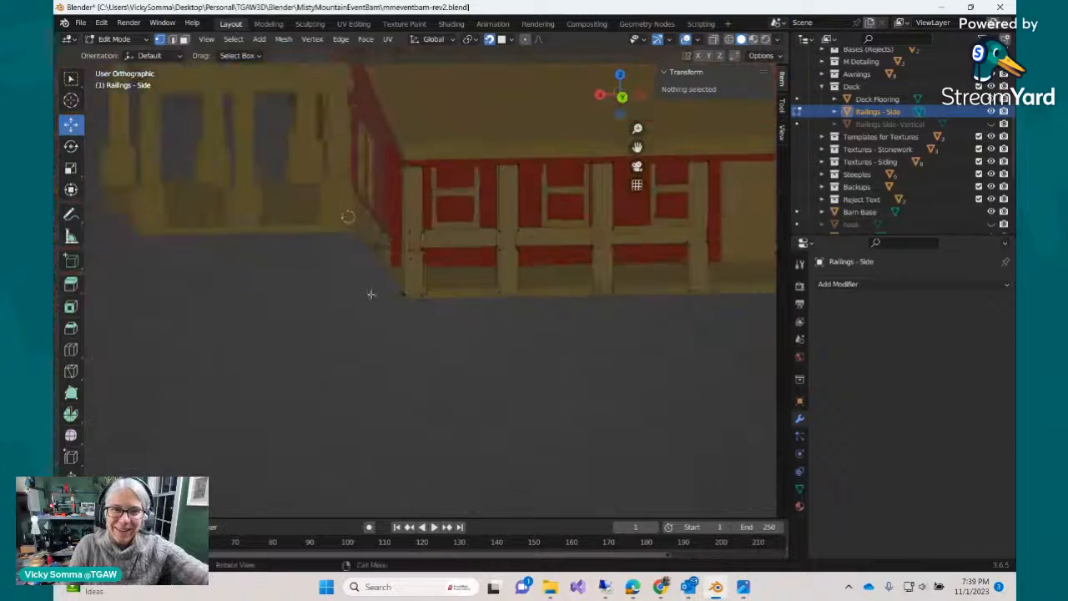
{"action": "middle_click_drag", "start_coordinate": [455, 280], "coordinate": [431, 279]}
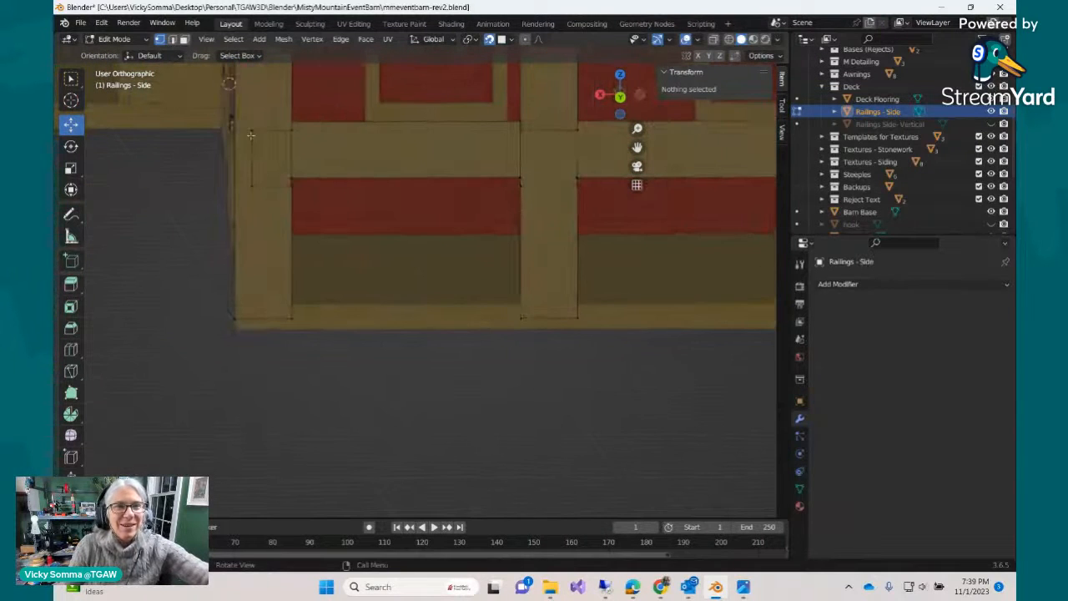
{"action": "left_click", "coordinate": [251, 132]}
{"action": "left_click", "coordinate": [292, 131], "text": "shift"}
{"action": "left_click", "coordinate": [291, 184], "text": "shift"}
{"action": "left_click", "coordinate": [251, 186], "text": "shift"}
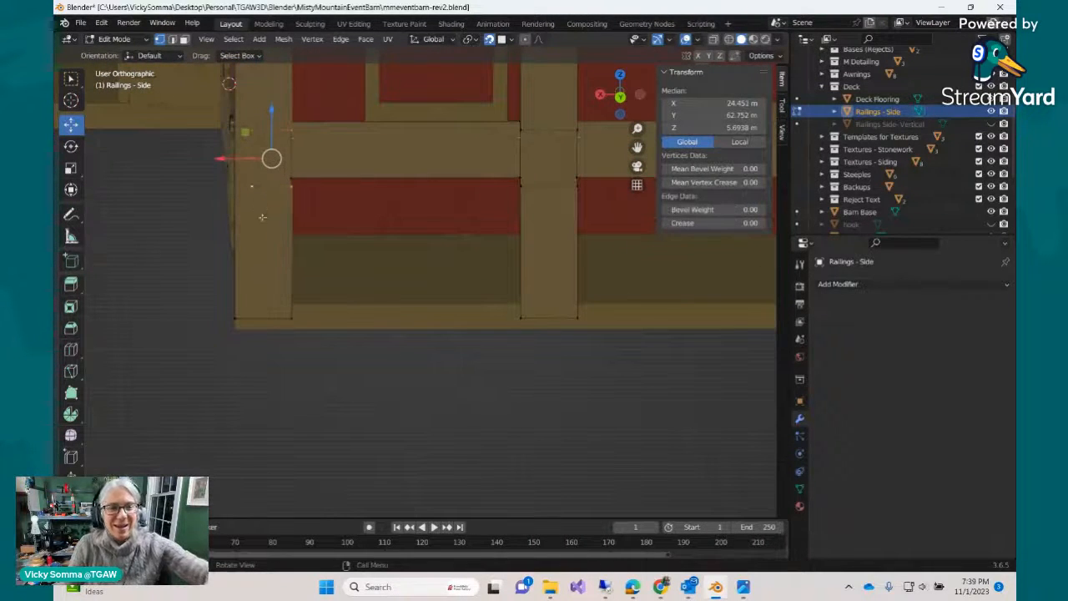
Fill a front rail face between the corner post and the second post using their four facing corner vertices.
{"action": "middle_click_drag", "start_coordinate": [337, 219], "coordinate": [211, 201]}
{"action": "left_click", "coordinate": [155, 186]}
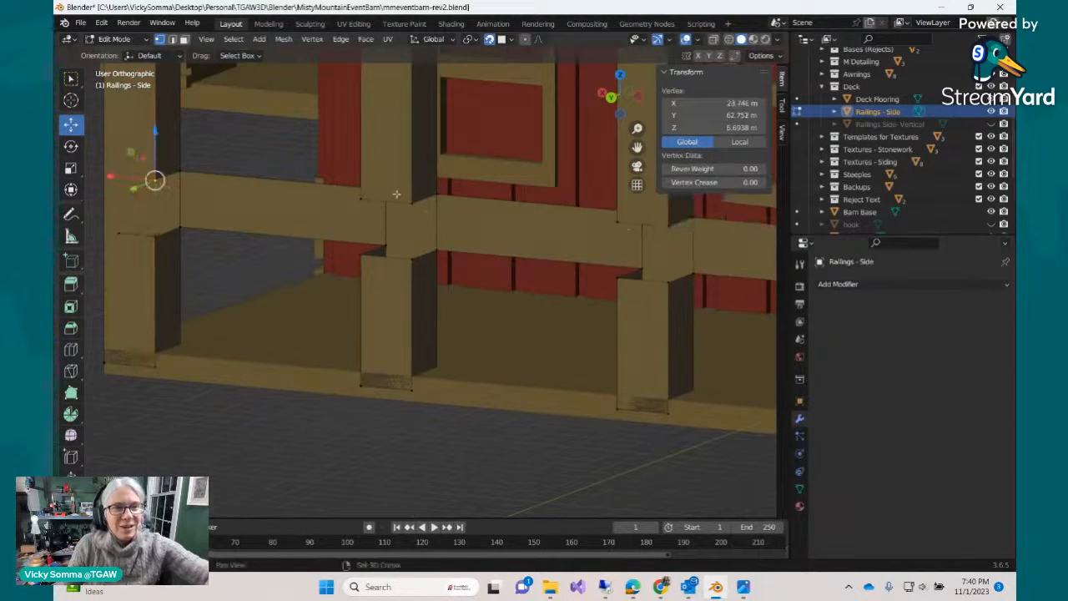
{"action": "left_click", "coordinate": [366, 198], "text": "shift"}
{"action": "left_click", "coordinate": [155, 236], "text": "shift"}
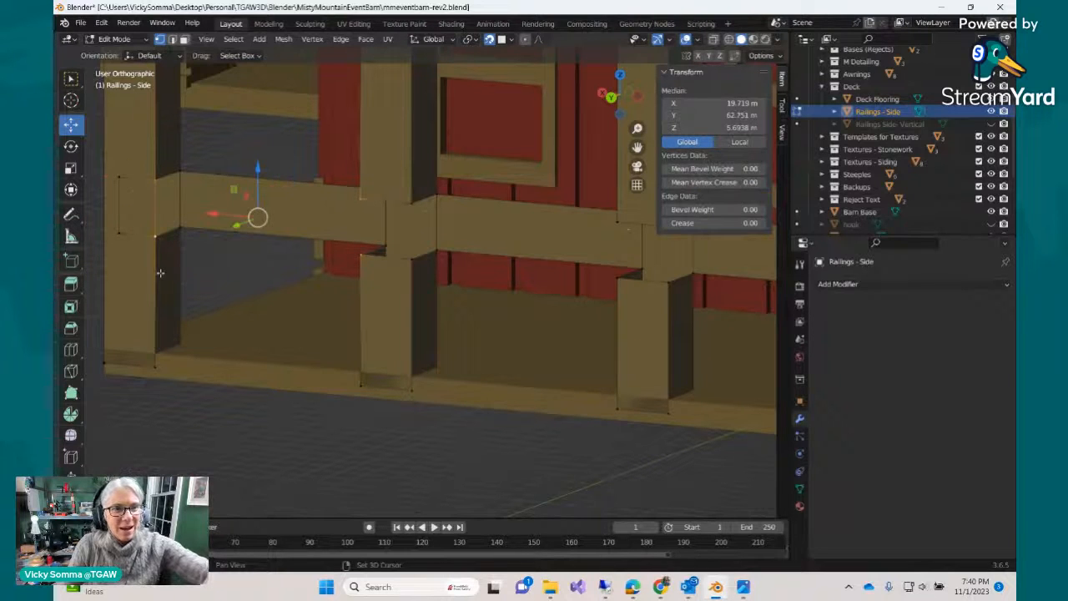
{"action": "left_click", "coordinate": [361, 250], "text": "shift"}
Fill the top face of the first rail span using its four upper corner vertices at the corner post and second post.
{"action": "left_click", "coordinate": [153, 180]}
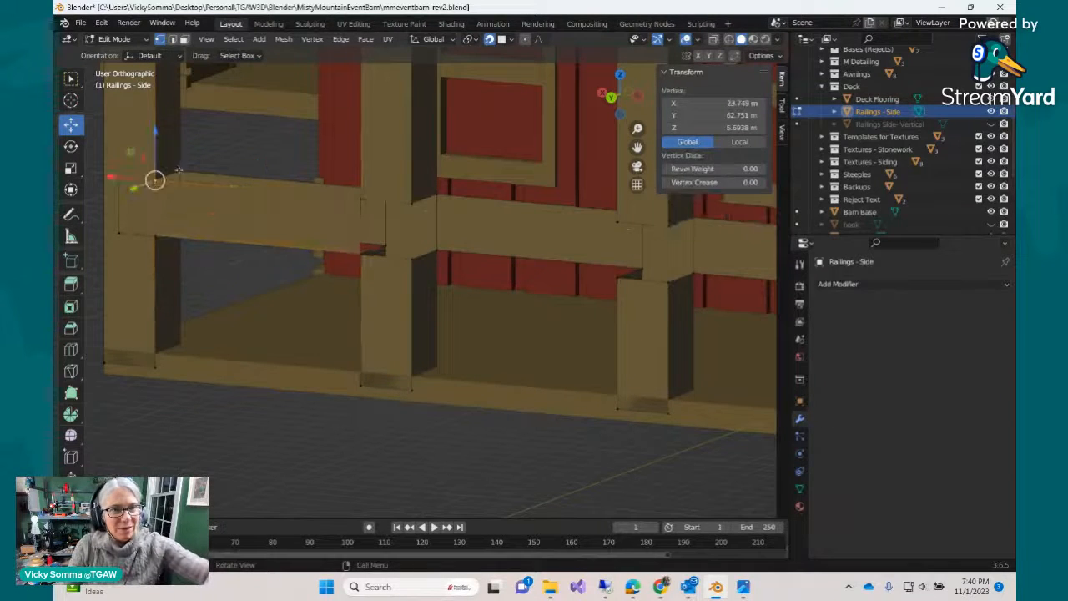
{"action": "middle_click_drag", "start_coordinate": [342, 248], "coordinate": [377, 310]}
{"action": "scroll", "coordinate": [377, 310], "scroll_direction": "down", "scroll_amount": 5}
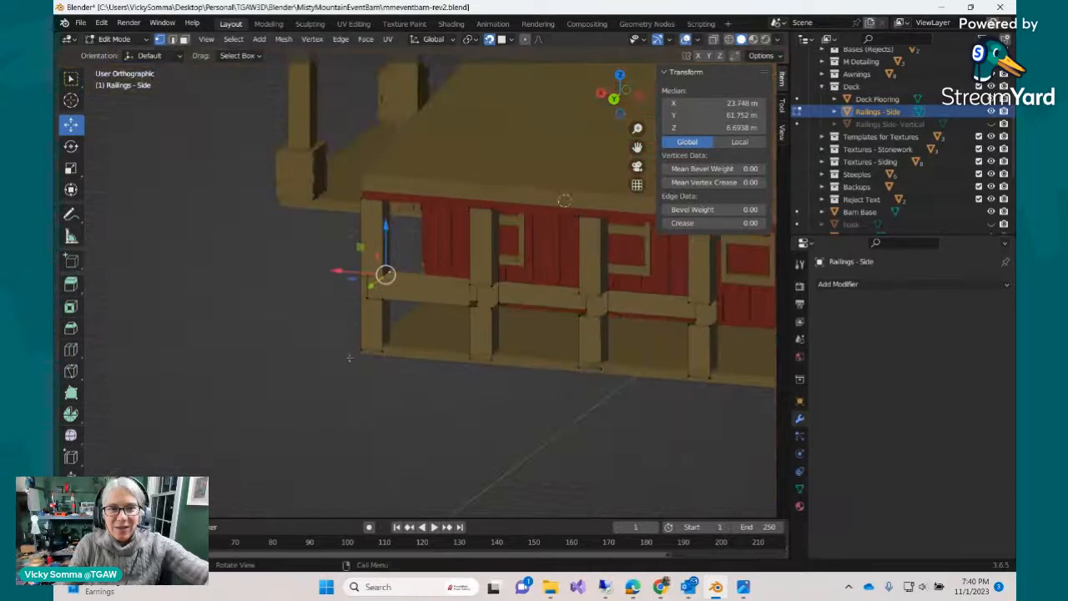
{"action": "middle_click_drag", "start_coordinate": [326, 402], "coordinate": [178, 356]}
{"action": "scroll", "coordinate": [178, 356], "scroll_direction": "up", "scroll_amount": 3}
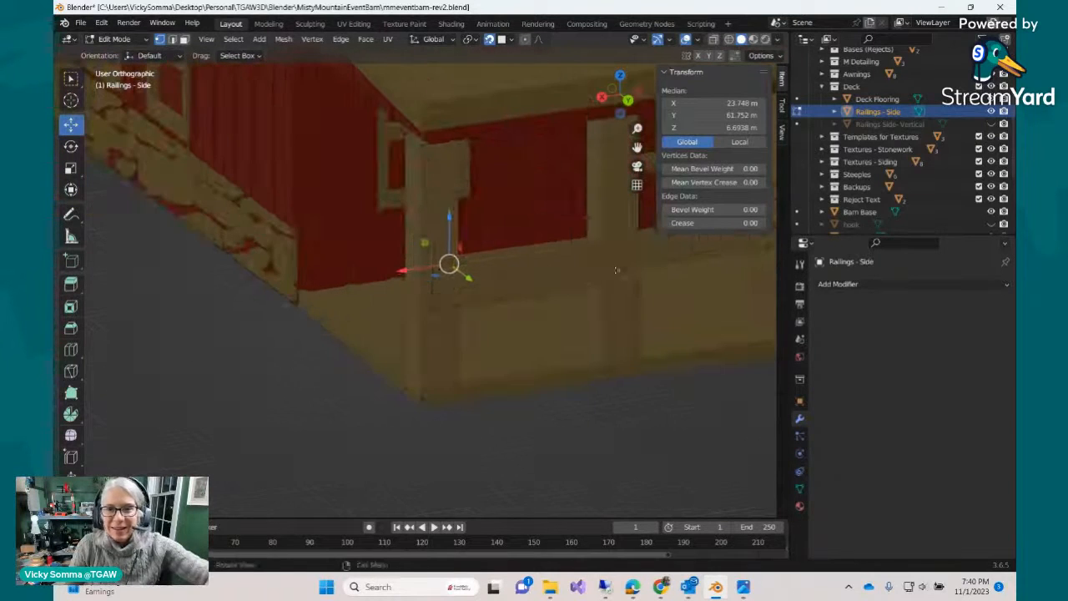
{"action": "left_click", "coordinate": [588, 237], "text": "shift"}
{"action": "left_click", "coordinate": [601, 252], "text": "shift"}
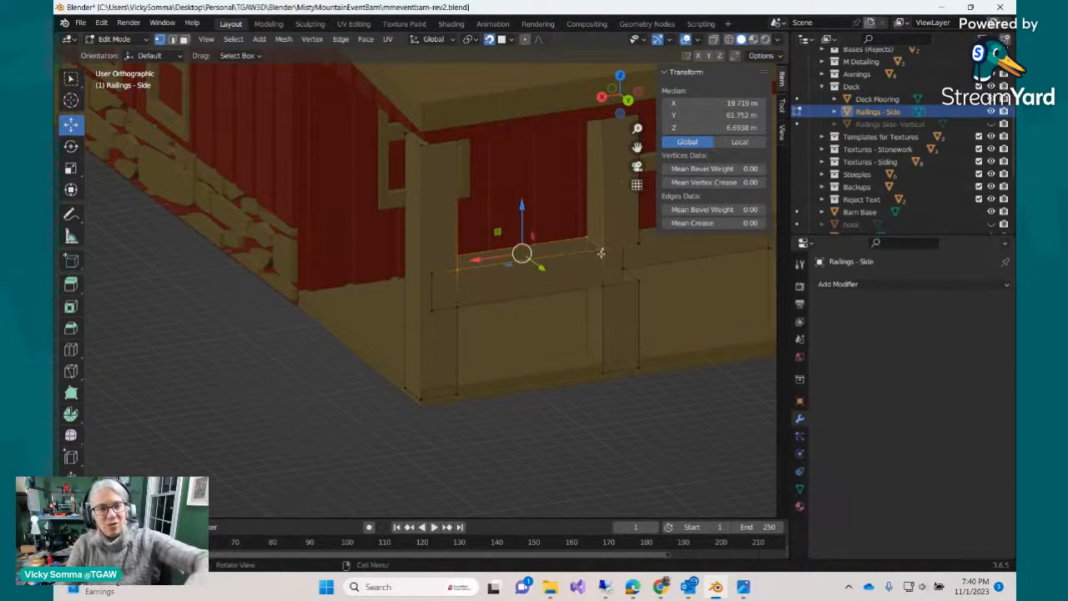
Close the gap in the front of the second post with a face between its four rail-height vertices.
{"action": "middle_click_drag", "start_coordinate": [601, 252], "coordinate": [489, 274]}
{"action": "scroll", "coordinate": [234, 247], "scroll_direction": "up", "scroll_amount": 3}
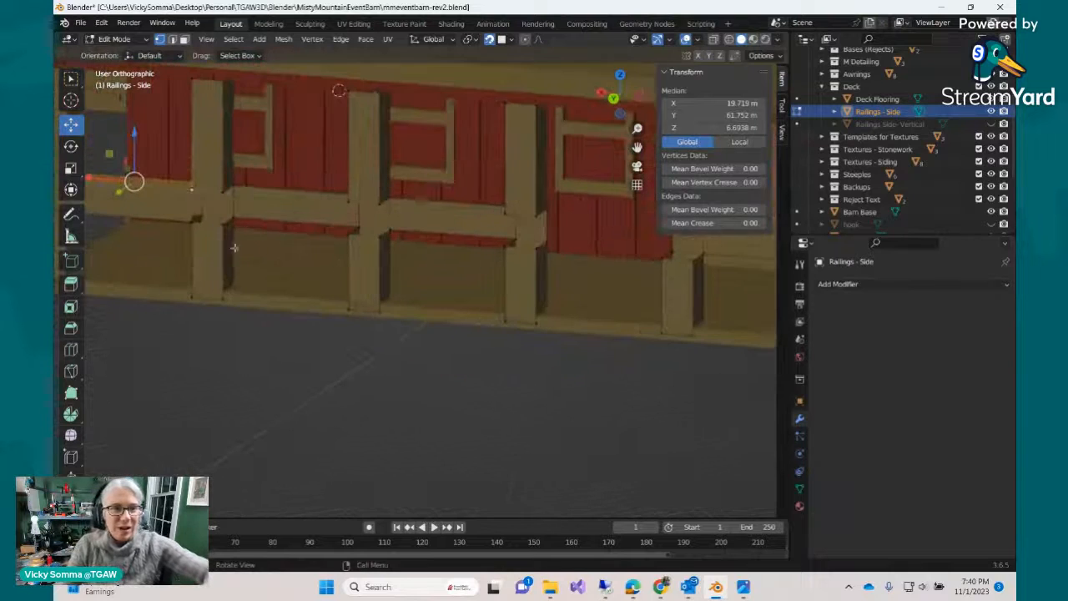
{"action": "left_click", "coordinate": [193, 196]}
{"action": "left_click", "coordinate": [221, 196], "text": "shift"}
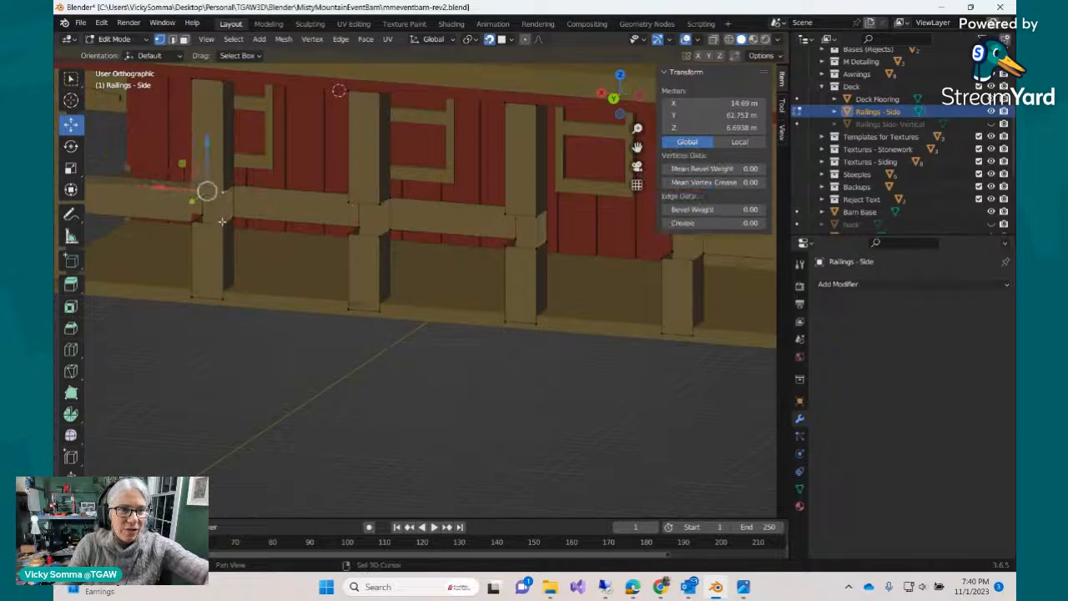
{"action": "left_click", "coordinate": [222, 226], "text": "shift"}
{"action": "left_click", "coordinate": [192, 230], "text": "shift"}
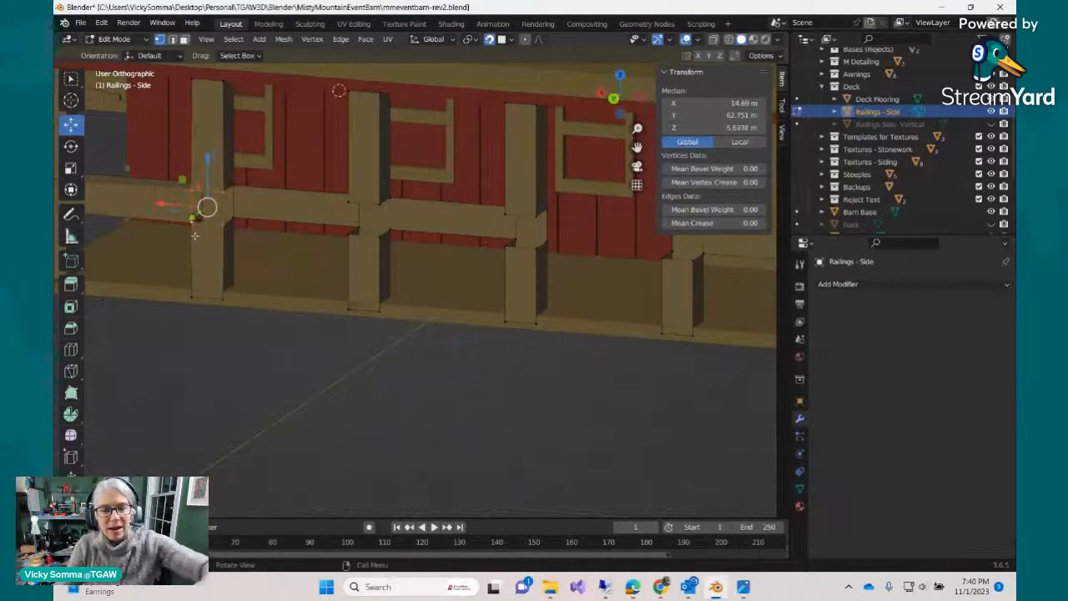
Fill a front rail face between the second and third posts from their four facing corner vertices.
{"action": "left_click", "coordinate": [221, 195]}
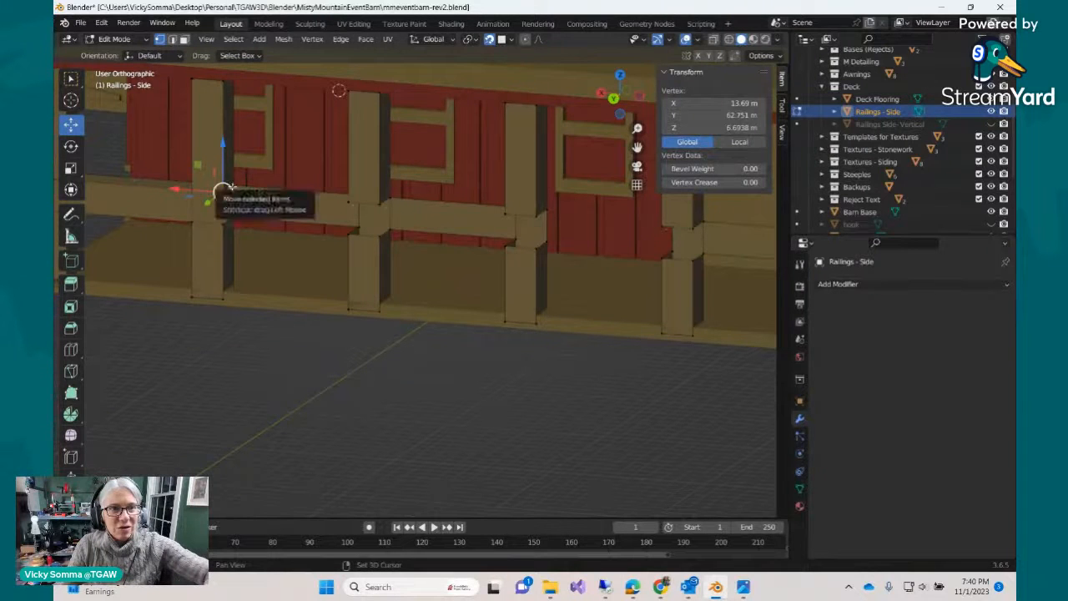
{"action": "left_click", "coordinate": [234, 187], "text": "shift"}
{"action": "left_click", "coordinate": [224, 225]}
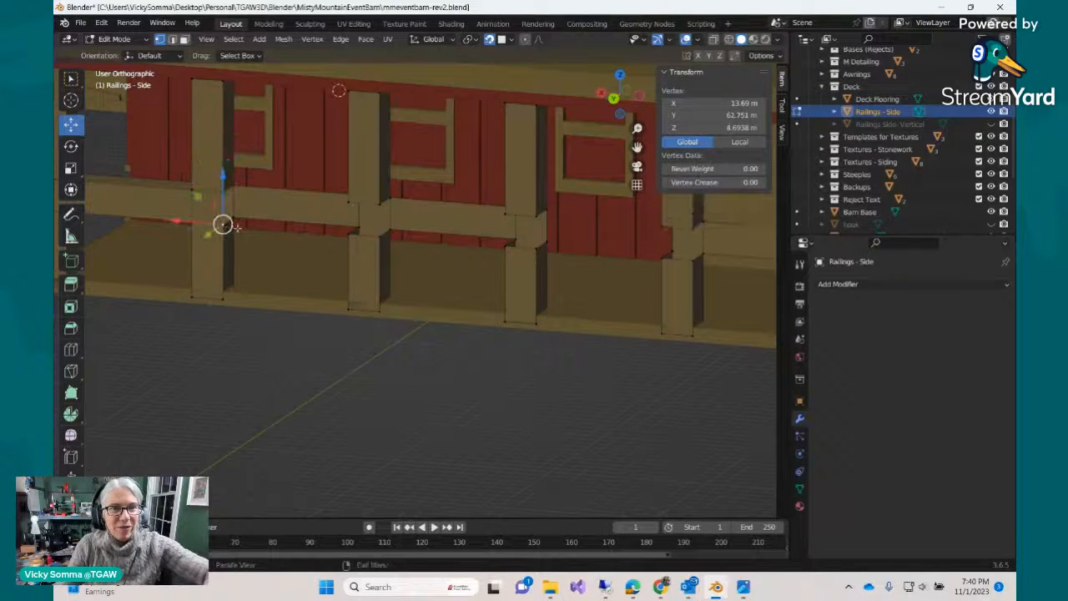
{"action": "left_click", "coordinate": [358, 237], "text": "shift"}
{"action": "left_click", "coordinate": [349, 203], "text": "shift"}
{"action": "left_click", "coordinate": [222, 204], "text": "shift"}
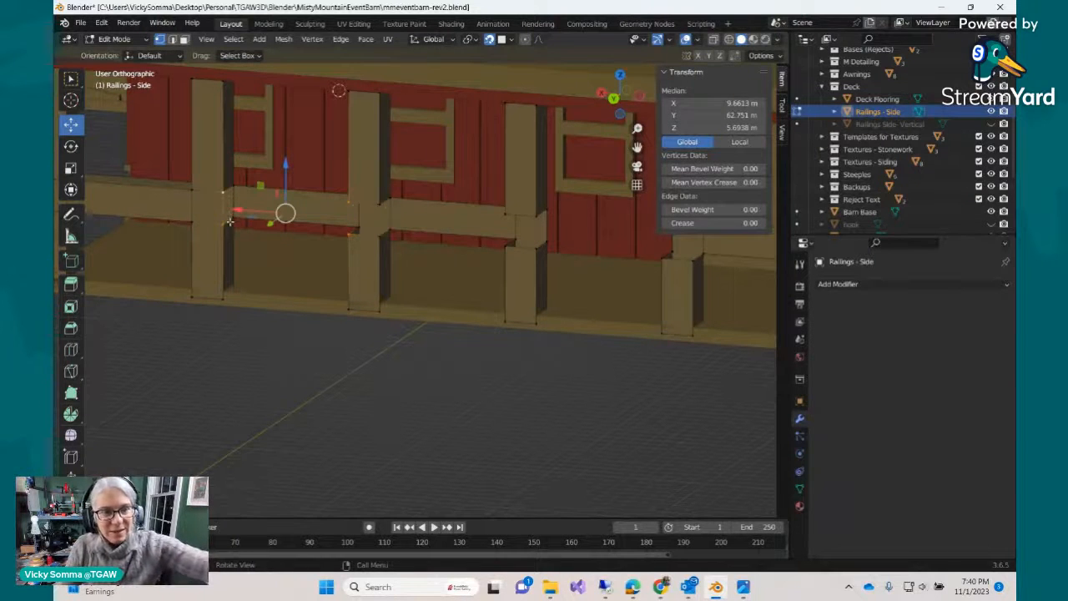
{"action": "key", "text": "f"}
Fill the top face of the rail span between the second and third posts from its four upper corner vertices.
{"action": "scroll", "coordinate": [212, 202], "scroll_direction": "down", "scroll_amount": 2}
{"action": "middle_click_drag", "start_coordinate": [338, 297], "coordinate": [404, 181]}
{"action": "scroll", "coordinate": [349, 337], "scroll_direction": "up", "scroll_amount": 2}
{"action": "scroll", "coordinate": [350, 337], "scroll_direction": "up", "scroll_amount": 1}
{"action": "left_click", "coordinate": [215, 243]}
{"action": "left_click", "coordinate": [228, 225], "text": "shift"}
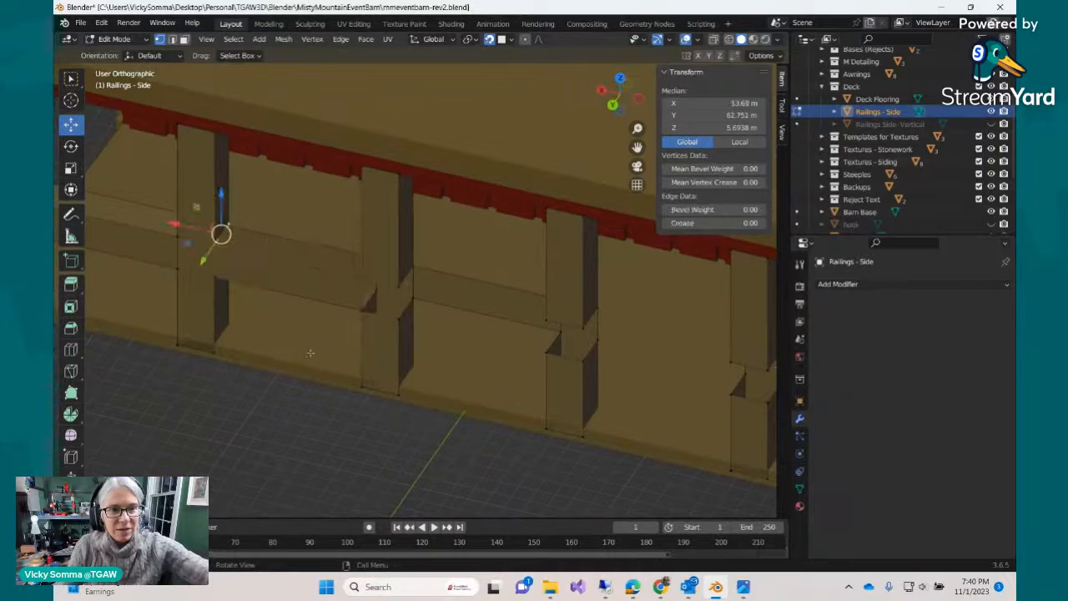
{"action": "middle_click_drag", "start_coordinate": [309, 353], "coordinate": [412, 346]}
{"action": "left_click", "coordinate": [586, 246], "text": "shift"}
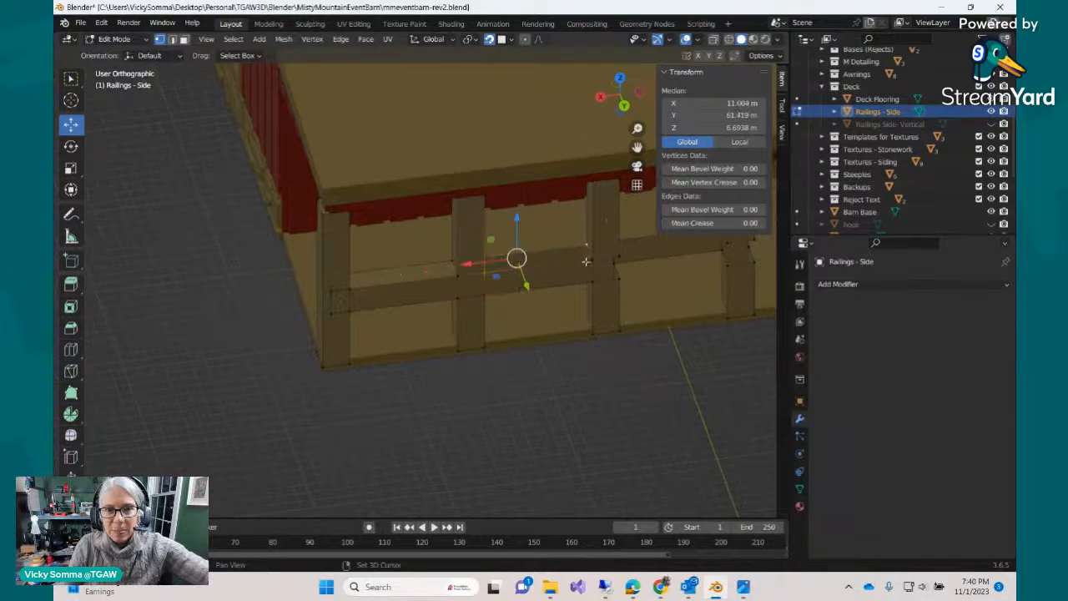
{"action": "left_click", "coordinate": [590, 261], "text": "shift"}
{"action": "middle_click_drag", "start_coordinate": [590, 261], "coordinate": [556, 264]}
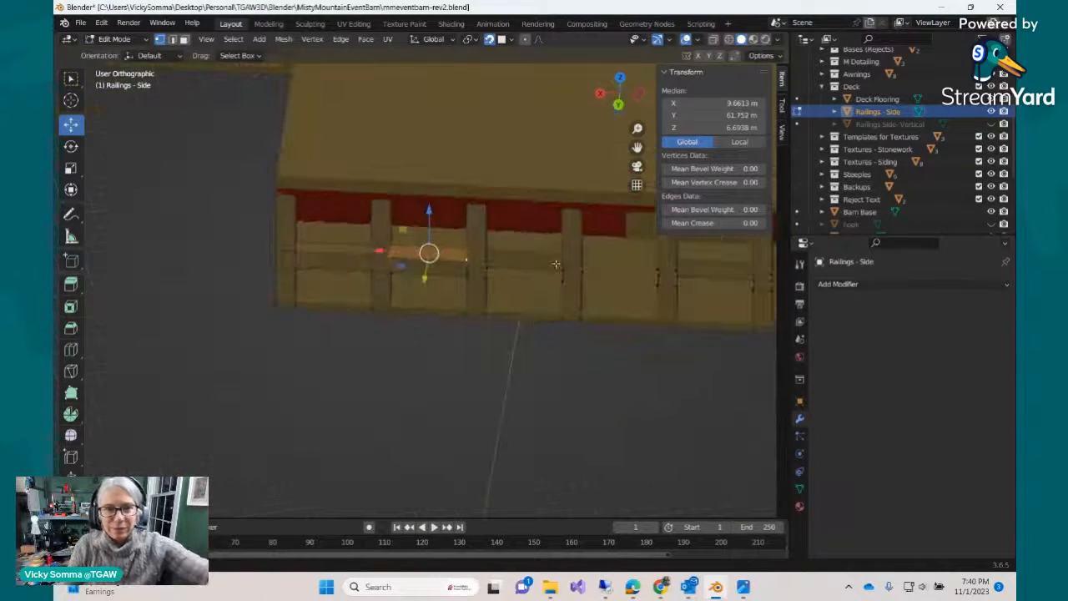
Fill the top face of the rail span between the third and fourth posts from its four upper corner vertices.
{"action": "left_click", "coordinate": [490, 260]}
{"action": "left_click", "coordinate": [490, 253], "text": "shift"}
{"action": "left_click", "coordinate": [562, 264], "text": "shift"}
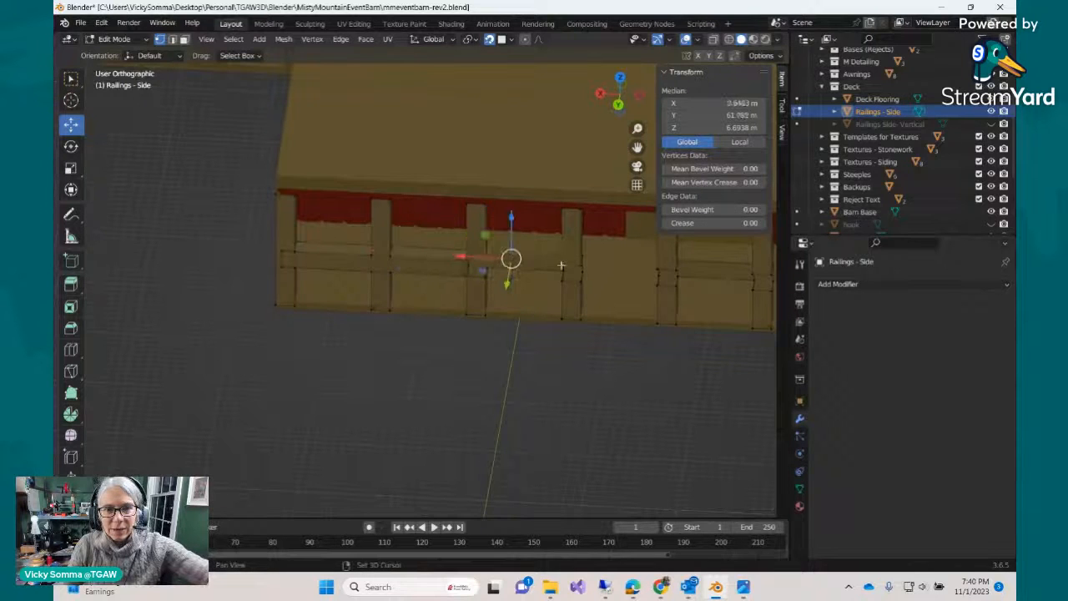
{"action": "left_click", "coordinate": [562, 264], "text": "shift"}
{"action": "left_click", "coordinate": [561, 261], "text": "shift"}
{"action": "scroll", "coordinate": [560, 264], "scroll_direction": "down", "scroll_amount": 2}
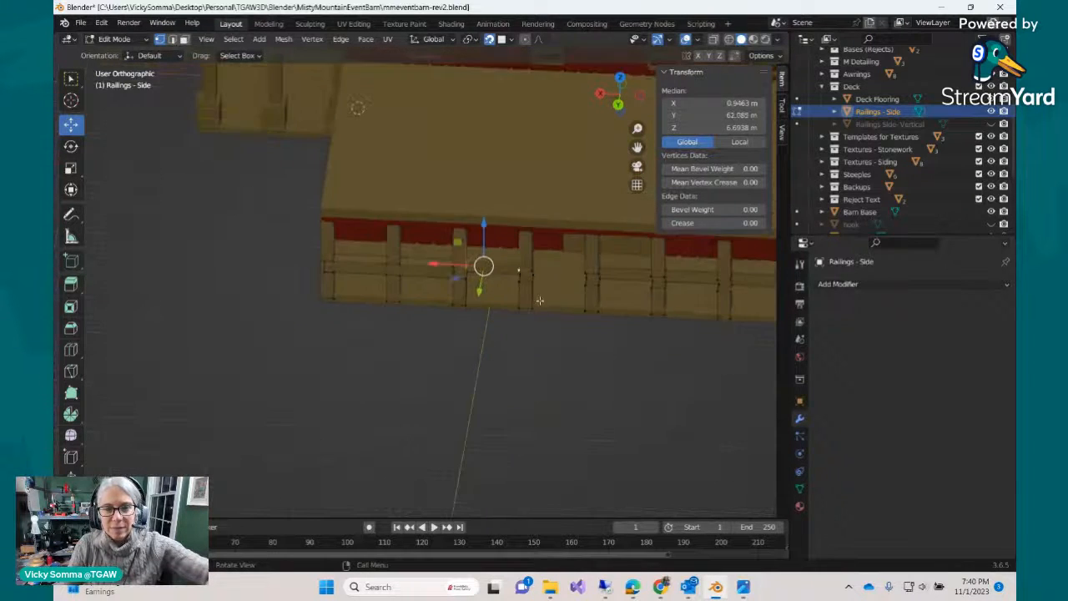
{"action": "middle_click_drag", "start_coordinate": [560, 263], "coordinate": [504, 224]}
{"action": "left_click", "coordinate": [603, 237], "text": "shift"}
{"action": "left_click", "coordinate": [498, 222]}
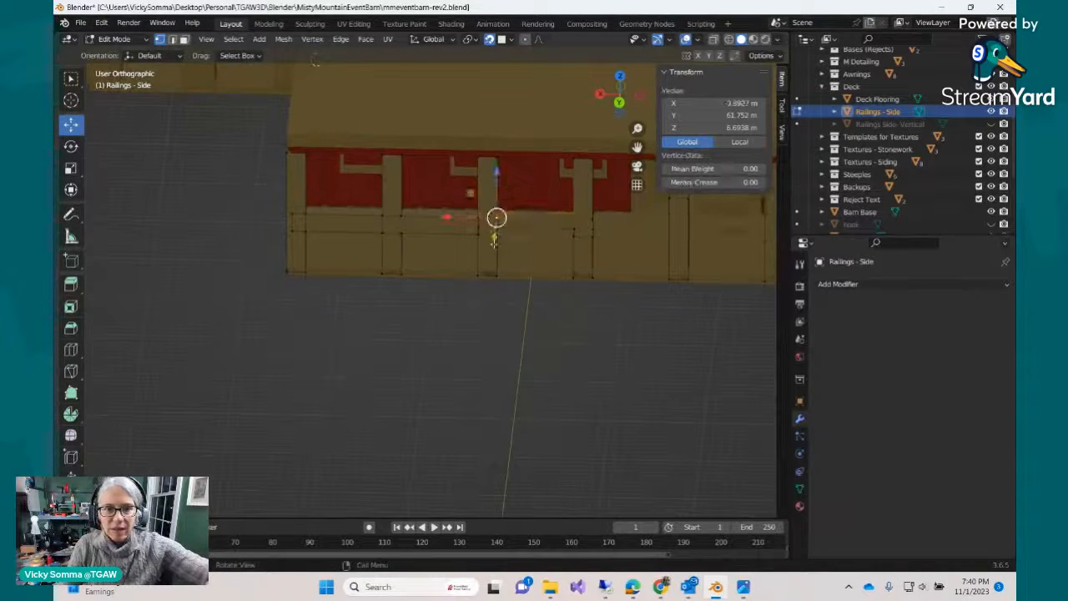
{"action": "left_click", "coordinate": [573, 226], "text": "shift"}
{"action": "left_click", "coordinate": [573, 226], "text": "shift"}
{"action": "middle_click_drag", "start_coordinate": [579, 269], "coordinate": [554, 313]}
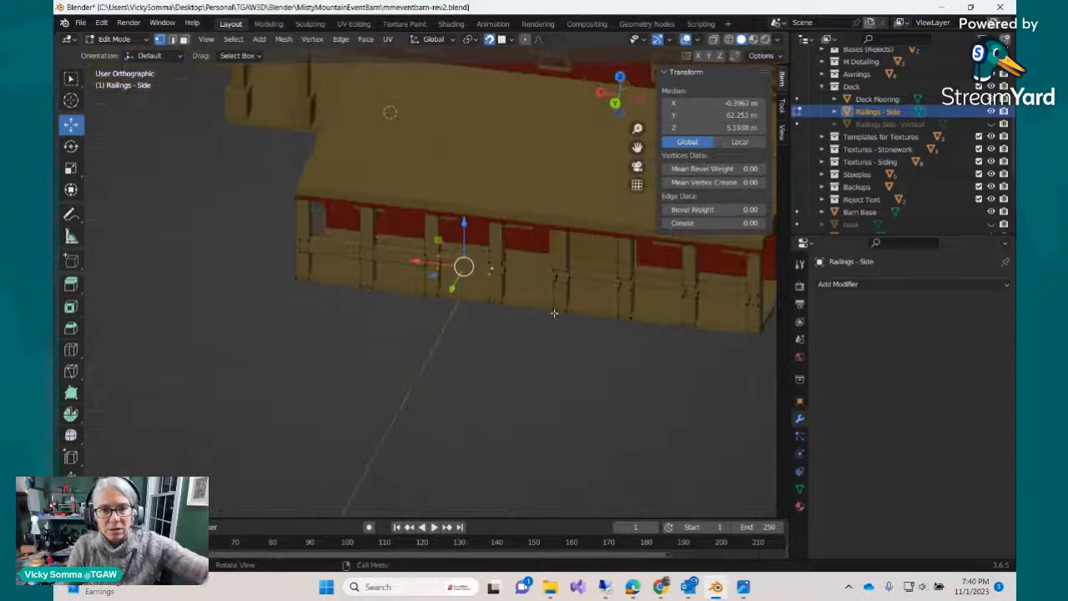
Close the rail-height gap in the front of the third post with a face between its four corner vertices.
{"action": "left_click", "coordinate": [495, 359]}
{"action": "scroll", "coordinate": [496, 365], "scroll_direction": "up", "scroll_amount": 2}
{"action": "left_click", "coordinate": [429, 250]}
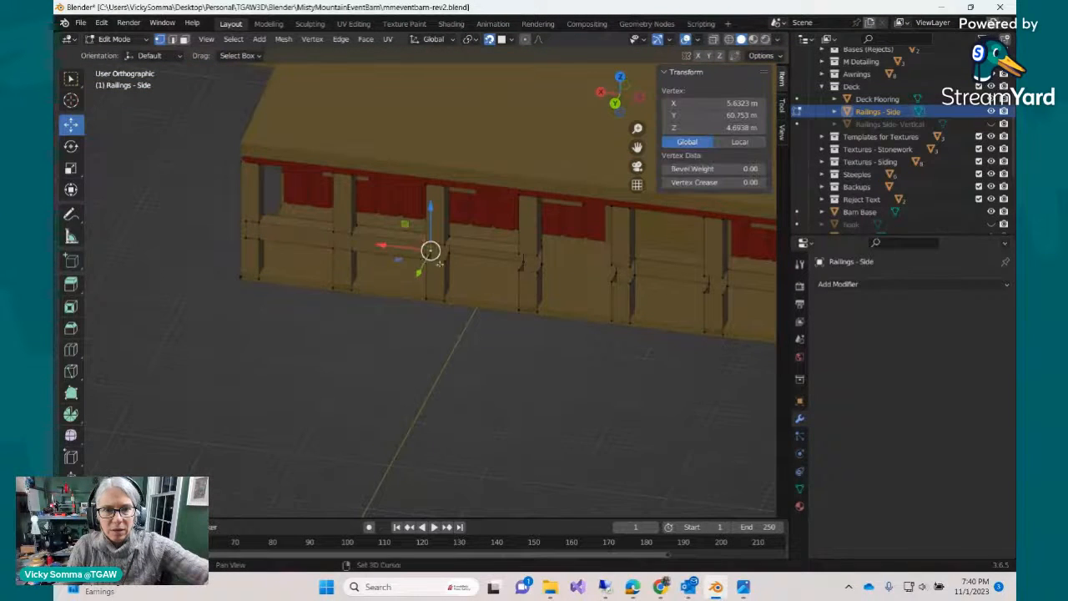
{"action": "scroll", "coordinate": [434, 267], "scroll_direction": "up", "scroll_amount": 5}
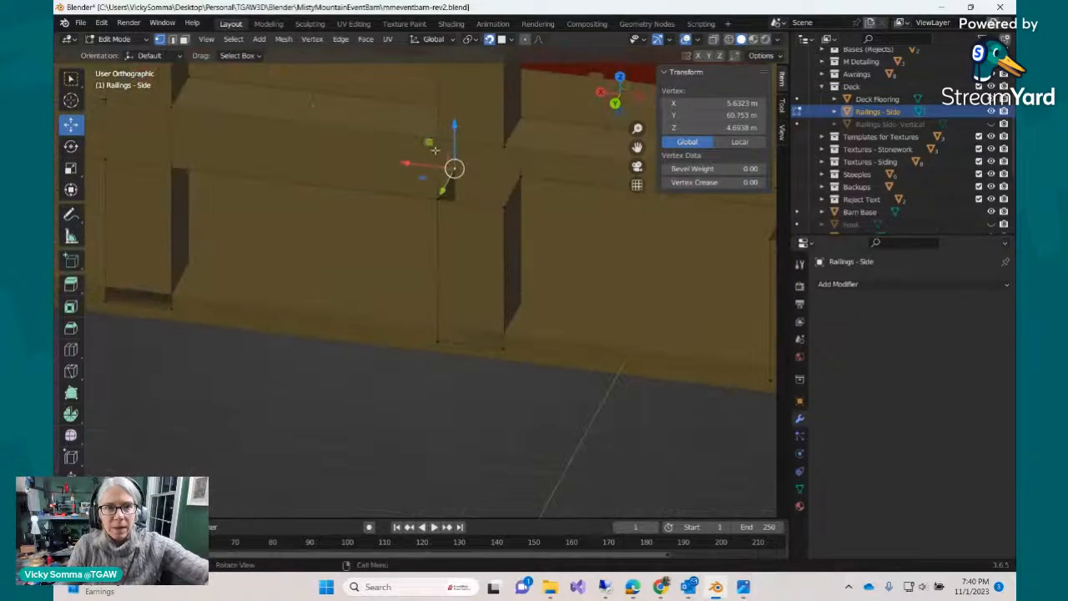
{"action": "left_click", "coordinate": [435, 144]}
{"action": "left_click", "coordinate": [435, 201], "text": "shift"}
{"action": "left_click", "coordinate": [499, 208], "text": "shift"}
{"action": "left_click", "coordinate": [499, 147], "text": "shift"}
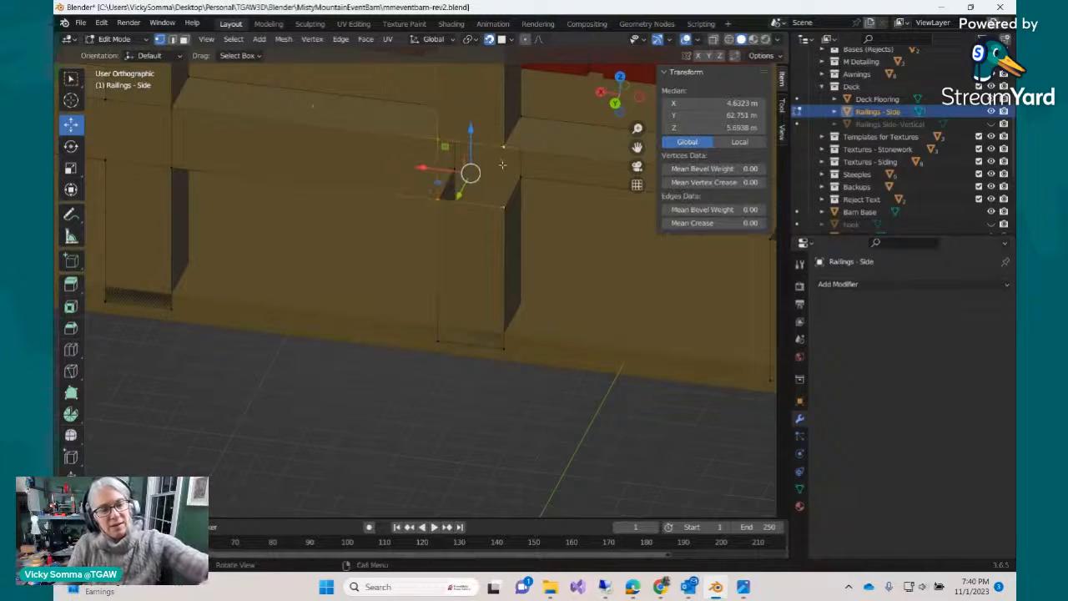
{"action": "key", "text": "f"}
Fill the front rail face between the third and fourth posts from their four facing corner vertices.
{"action": "left_click", "coordinate": [505, 149]}
{"action": "left_click", "coordinate": [507, 207], "text": "shift"}
{"action": "scroll", "coordinate": [511, 225], "scroll_direction": "down", "scroll_amount": 3}
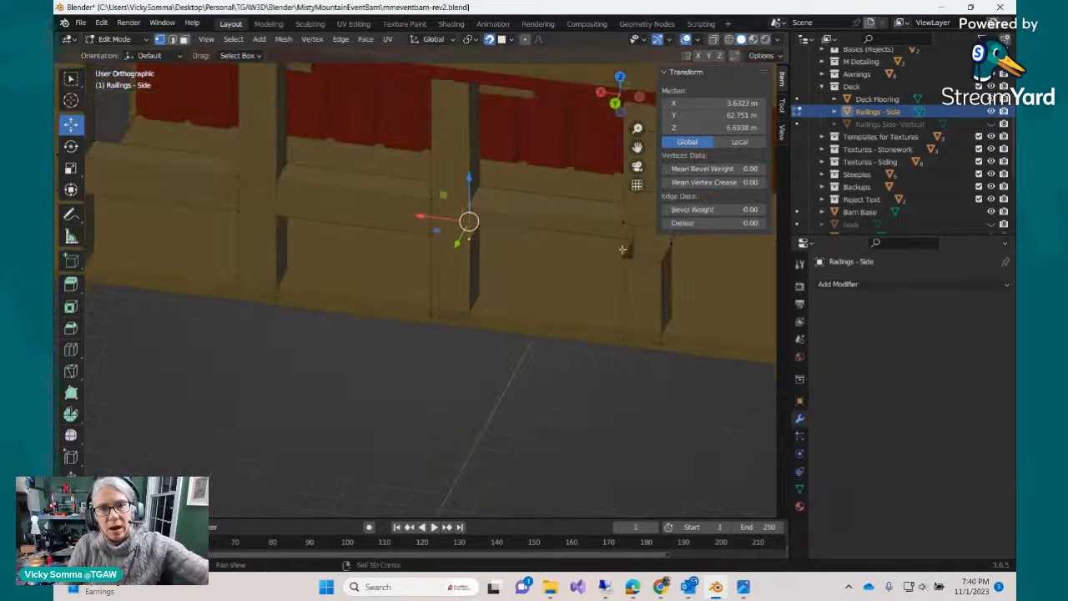
{"action": "left_click", "coordinate": [618, 220], "text": "shift"}
{"action": "left_click", "coordinate": [616, 262], "text": "shift"}
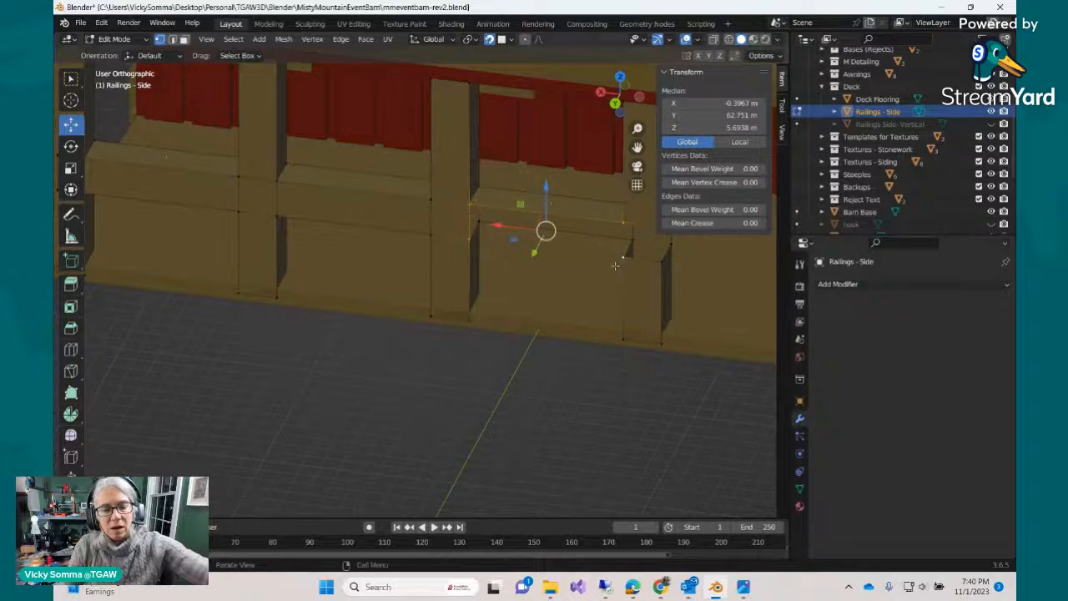
{"action": "key", "text": "f"}
Fill the underside of the first rail span between the corner post and second post from its four lower corner vertices.
{"action": "scroll", "coordinate": [534, 288], "scroll_direction": "down", "scroll_amount": 2}
{"action": "middle_click_drag", "start_coordinate": [499, 299], "coordinate": [179, 176]}
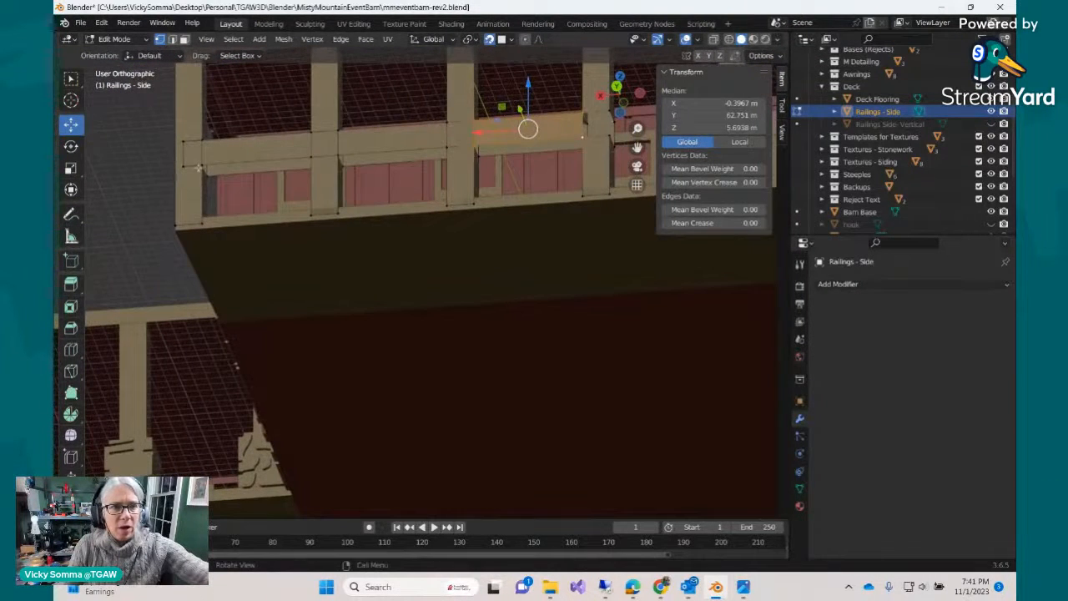
{"action": "left_click", "coordinate": [200, 167]}
{"action": "left_click", "coordinate": [207, 176], "text": "shift"}
{"action": "left_click", "coordinate": [310, 159], "text": "shift"}
{"action": "middle_click_drag", "start_coordinate": [310, 158], "coordinate": [438, 169]}
{"action": "left_click", "coordinate": [450, 174], "text": "shift"}
Fill the underside of the rail span between the second and third posts from its four lower corner vertices.
{"action": "left_click", "coordinate": [298, 162]}
{"action": "left_click", "coordinate": [308, 173], "text": "shift"}
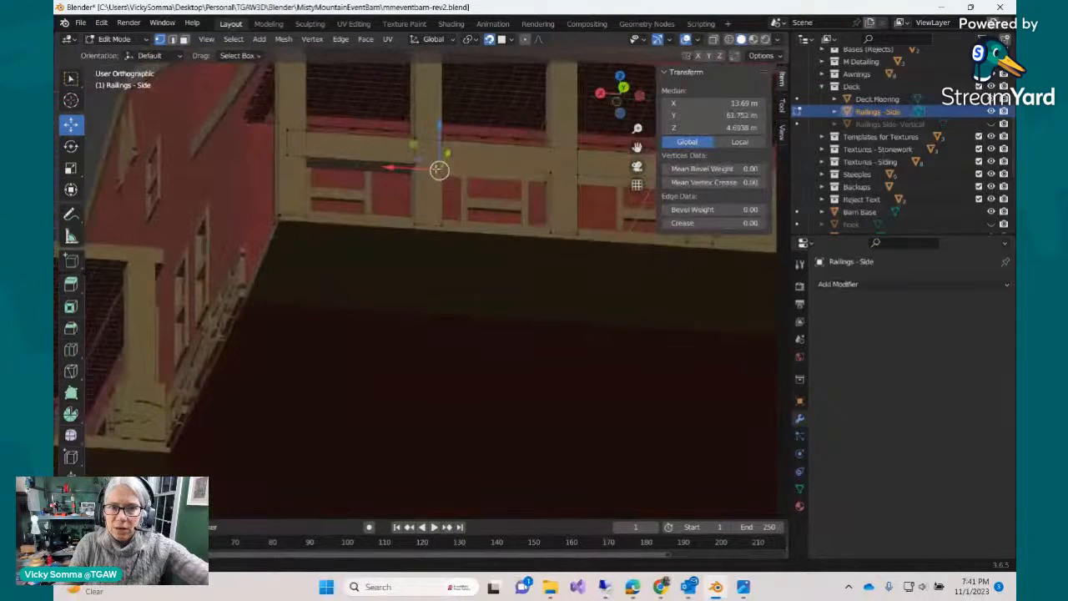
{"action": "left_click", "coordinate": [547, 181], "text": "shift"}
{"action": "left_click", "coordinate": [550, 184], "text": "shift"}
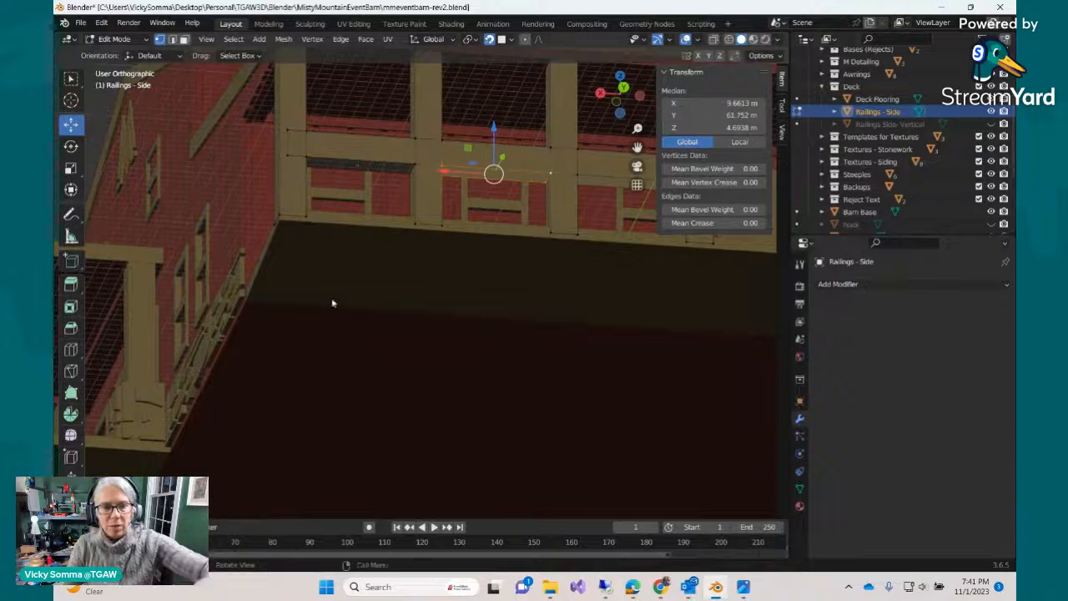
Fill the underside of the rail span between the third and fourth posts from its four lower corner vertices.
{"action": "scroll", "coordinate": [508, 222], "scroll_direction": "up", "scroll_amount": 2}
{"action": "middle_click_drag", "start_coordinate": [509, 209], "coordinate": [289, 254], "text": "shift"}
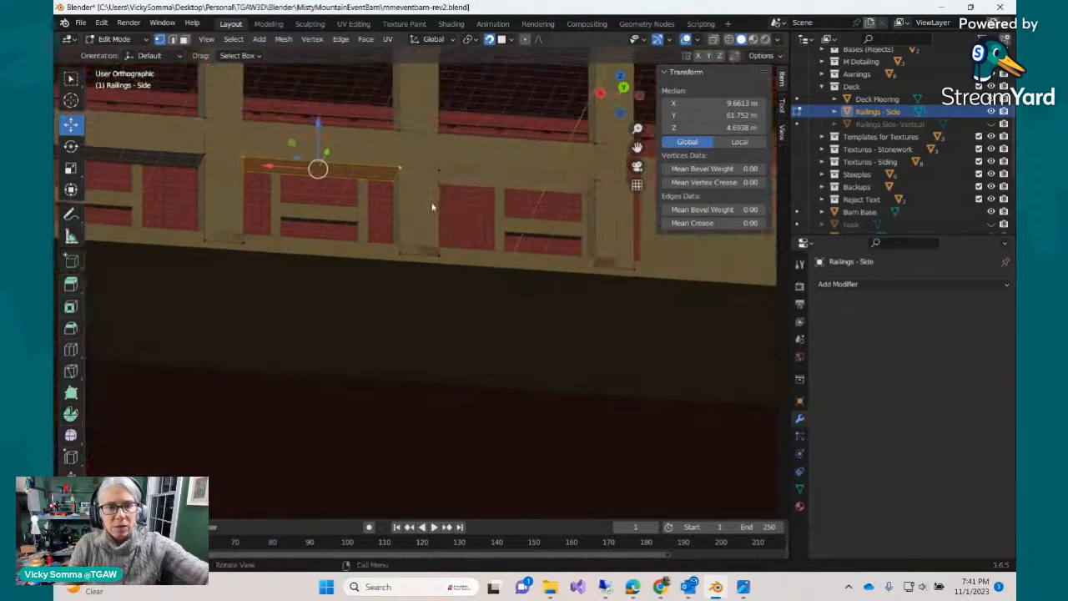
{"action": "middle_click_drag", "start_coordinate": [432, 207], "coordinate": [457, 248]}
{"action": "left_click", "coordinate": [188, 243]}
{"action": "left_click", "coordinate": [604, 222]}
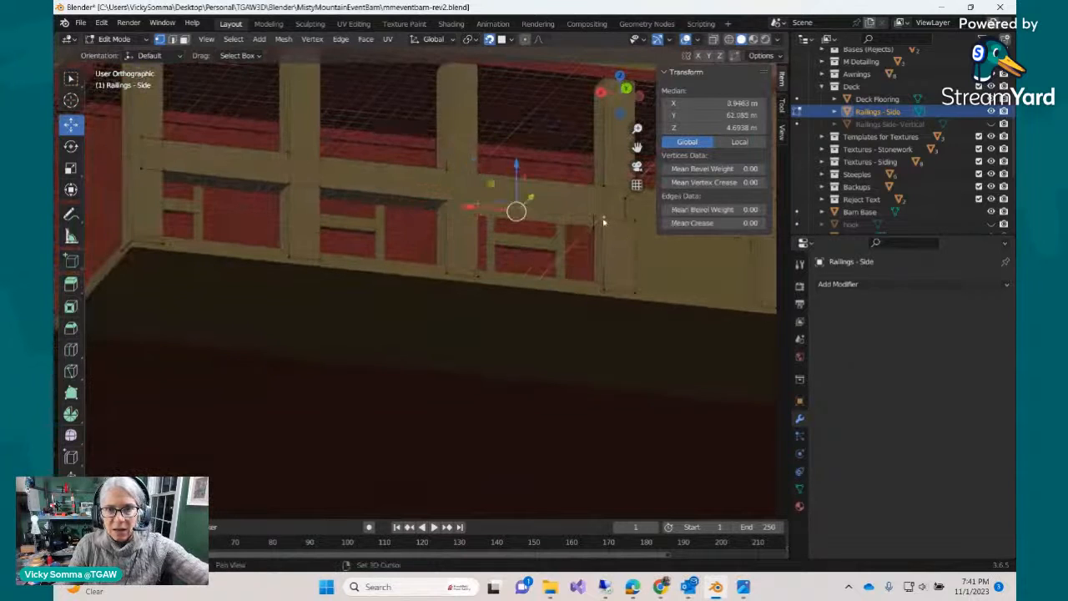
{"action": "left_click", "coordinate": [592, 223], "text": "shift"}
Close the rail-height gaps in the fourth post with faces on its front and on the side facing the fifth post.
{"action": "middle_click_drag", "start_coordinate": [580, 234], "coordinate": [348, 261]}
{"action": "left_click", "coordinate": [283, 252]}
{"action": "left_click", "coordinate": [302, 248], "text": "shift"}
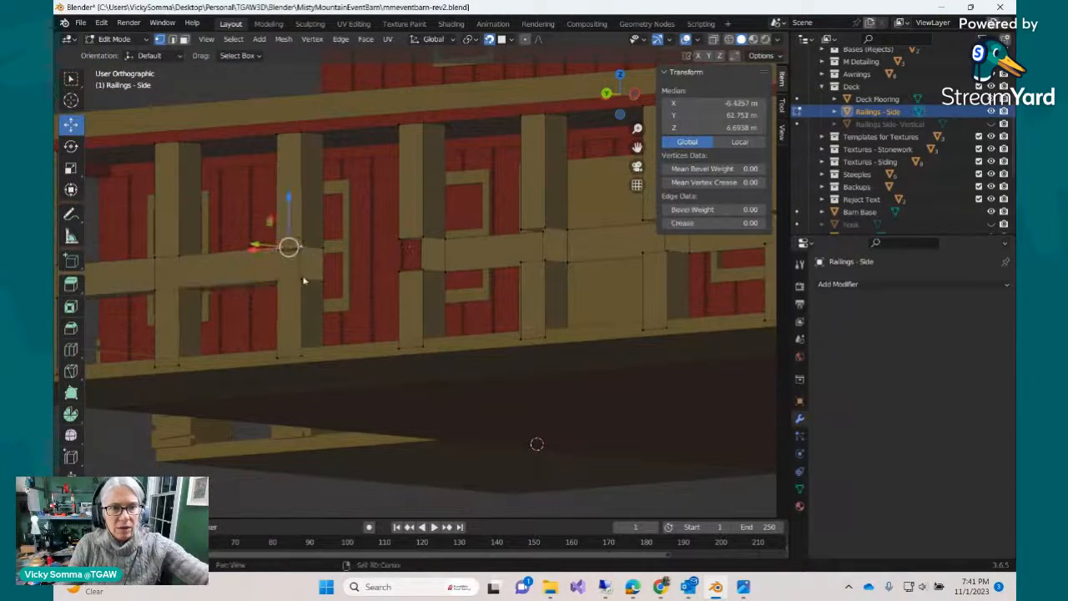
{"action": "left_click", "coordinate": [303, 280], "text": "shift"}
{"action": "left_click", "coordinate": [276, 287], "text": "shift"}
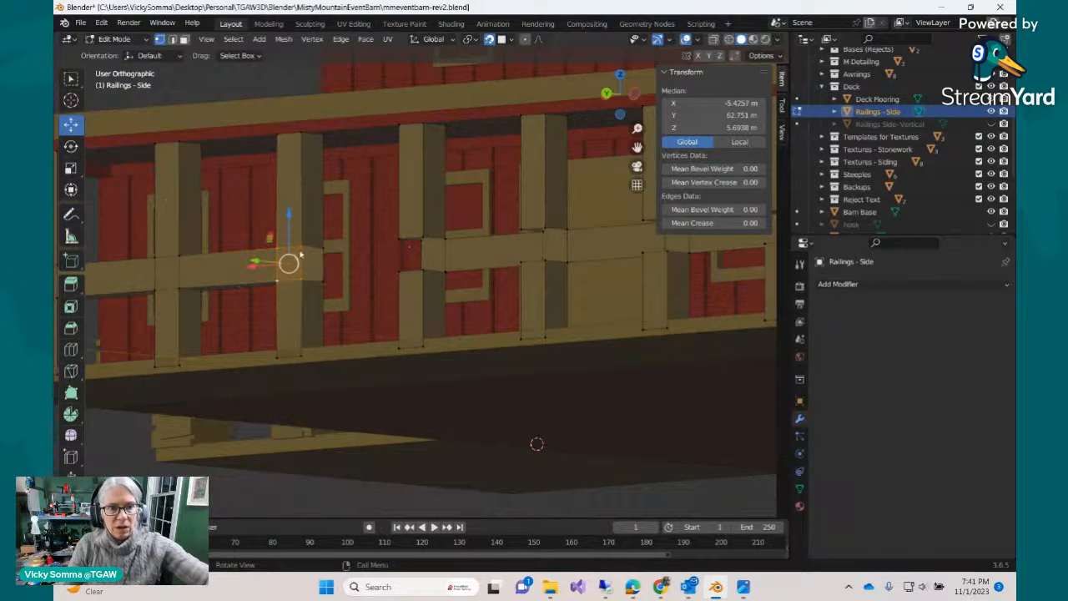
{"action": "left_click_drag", "start_coordinate": [301, 255], "coordinate": [303, 285]}
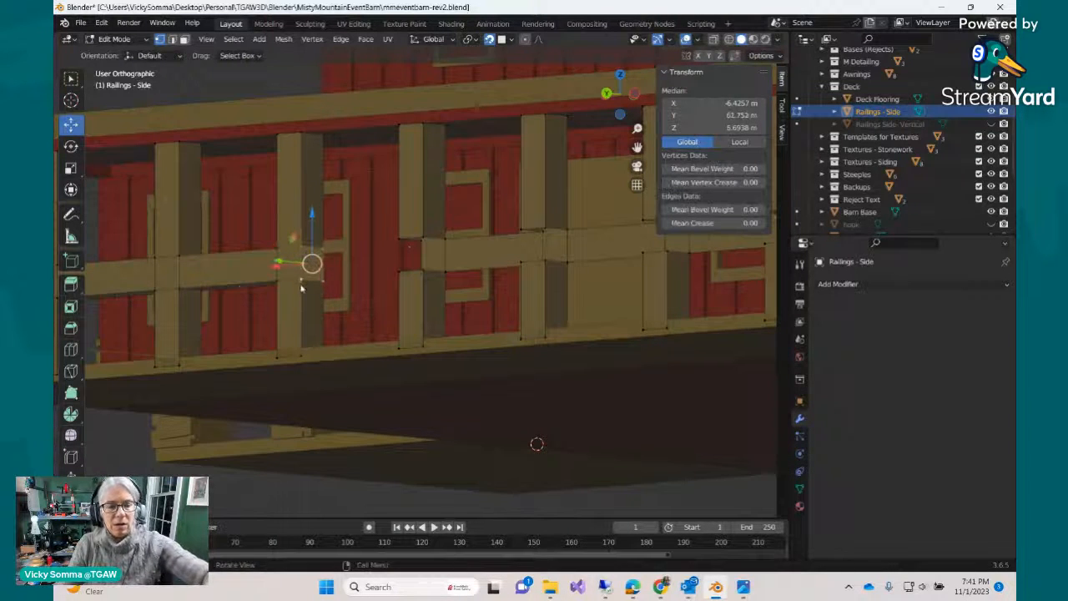
Fill the rail-height gap in the side of the fifth post that faces the fourth post.
{"action": "middle_click_drag", "start_coordinate": [302, 287], "coordinate": [430, 281]}
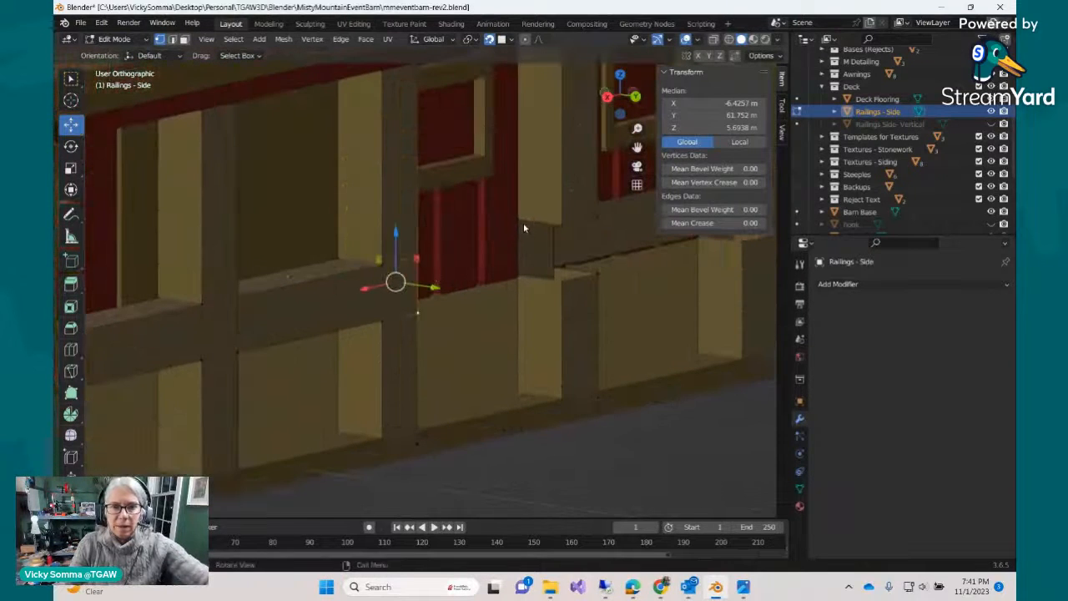
{"action": "left_click", "coordinate": [519, 219]}
{"action": "left_click", "coordinate": [561, 224], "text": "shift"}
{"action": "left_click", "coordinate": [561, 277], "text": "shift"}
{"action": "left_click", "coordinate": [518, 278], "text": "shift"}
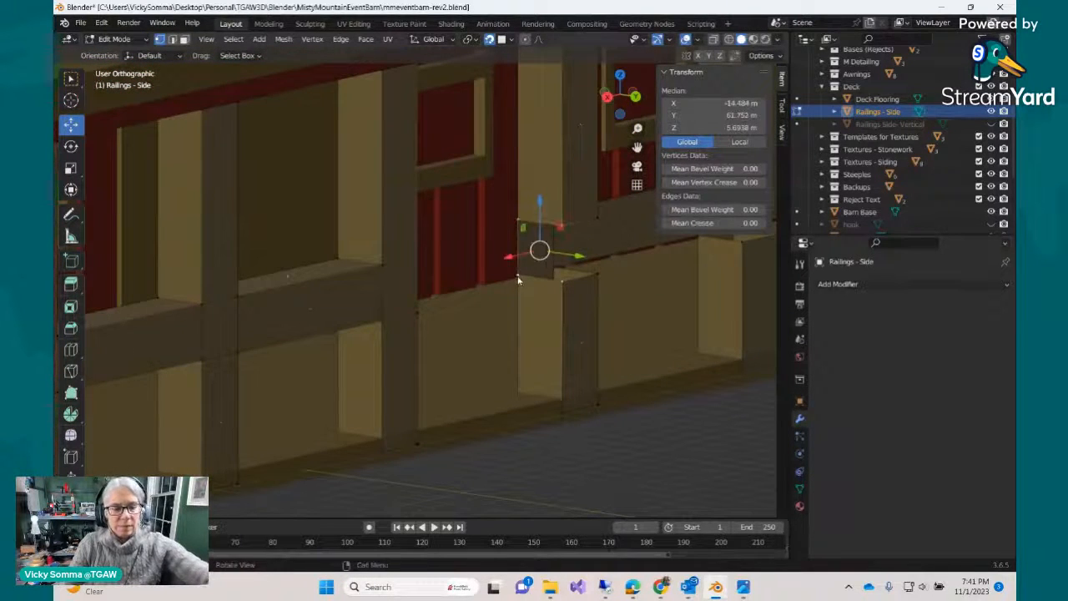
{"action": "key", "text": "f"}
Close the gap in the front of the fifth post with a face between its four rail-height vertices.
{"action": "middle_click_drag", "start_coordinate": [569, 295], "coordinate": [538, 297]}
{"action": "left_click", "coordinate": [556, 236]}
{"action": "left_click", "coordinate": [605, 232], "text": "shift"}
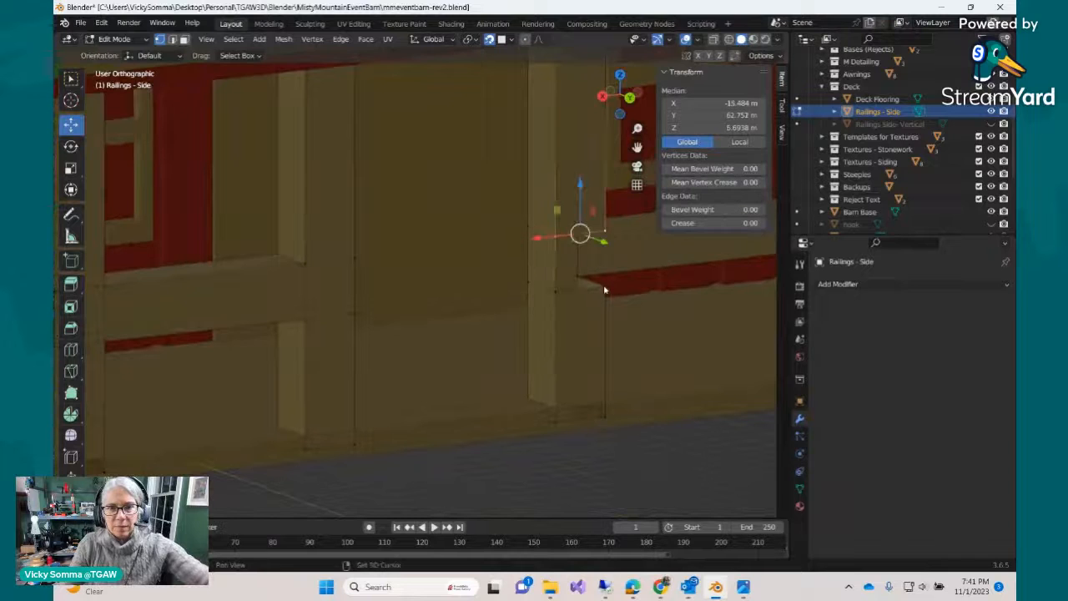
{"action": "left_click", "coordinate": [605, 289], "text": "shift"}
{"action": "left_click", "coordinate": [554, 294], "text": "shift"}
{"action": "key", "text": "f"}
{"action": "middle_click_drag", "start_coordinate": [613, 314], "coordinate": [482, 315]}
{"action": "left_click", "coordinate": [449, 272]}
{"action": "left_click", "coordinate": [481, 267], "text": "shift"}
{"action": "left_click", "coordinate": [483, 311], "text": "shift"}
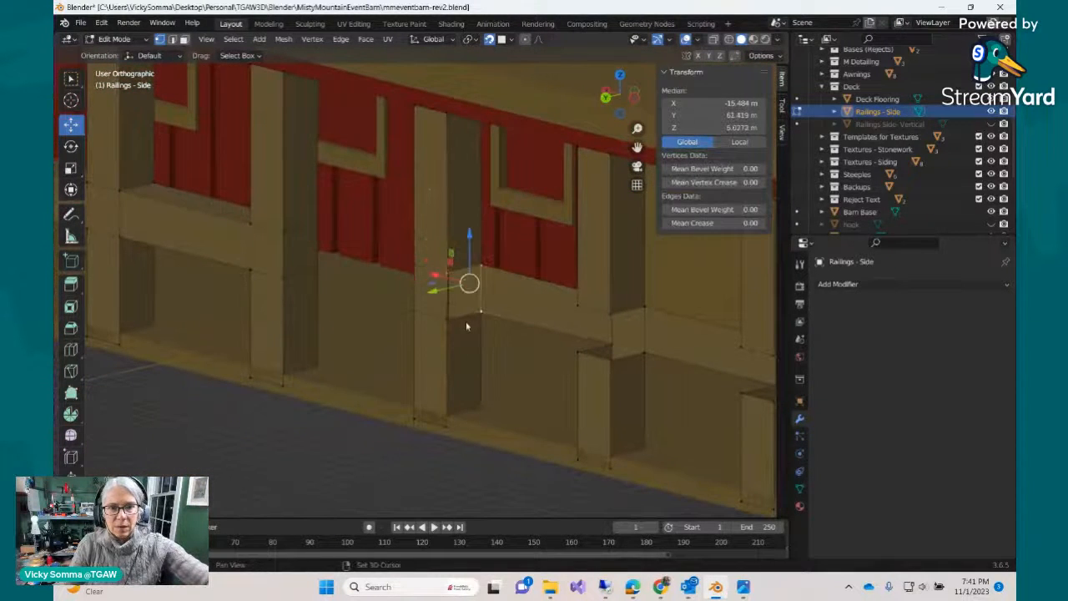
Fill the front rail face between the fifth and sixth posts from their four facing corner vertices.
{"action": "left_click", "coordinate": [448, 272]}
{"action": "left_click", "coordinate": [447, 318], "text": "shift"}
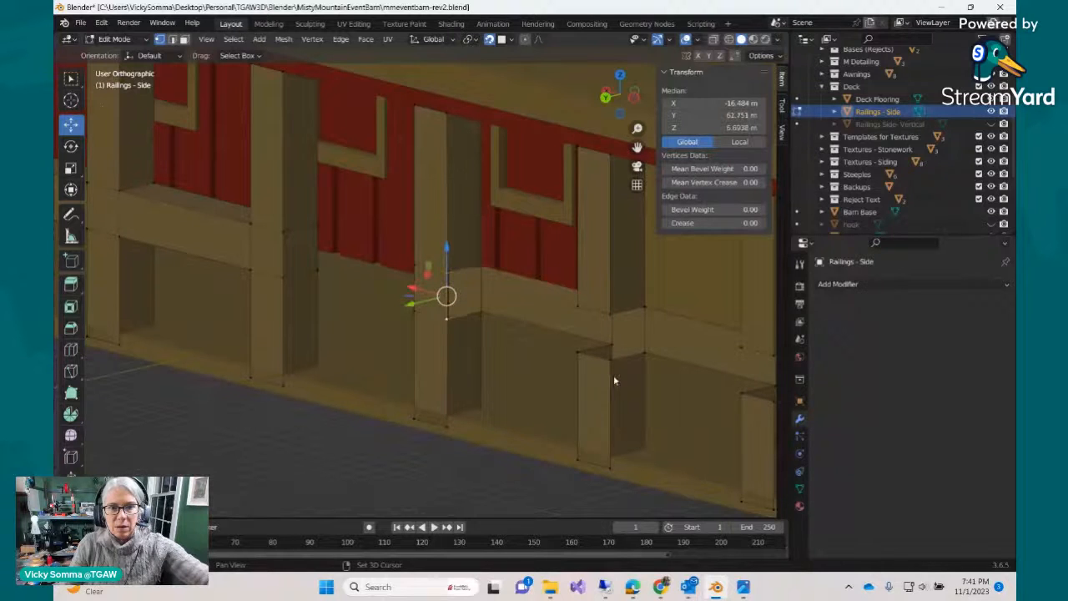
{"action": "left_click", "coordinate": [575, 354], "text": "shift"}
{"action": "left_click", "coordinate": [576, 309], "text": "shift"}
{"action": "key", "text": "f"}
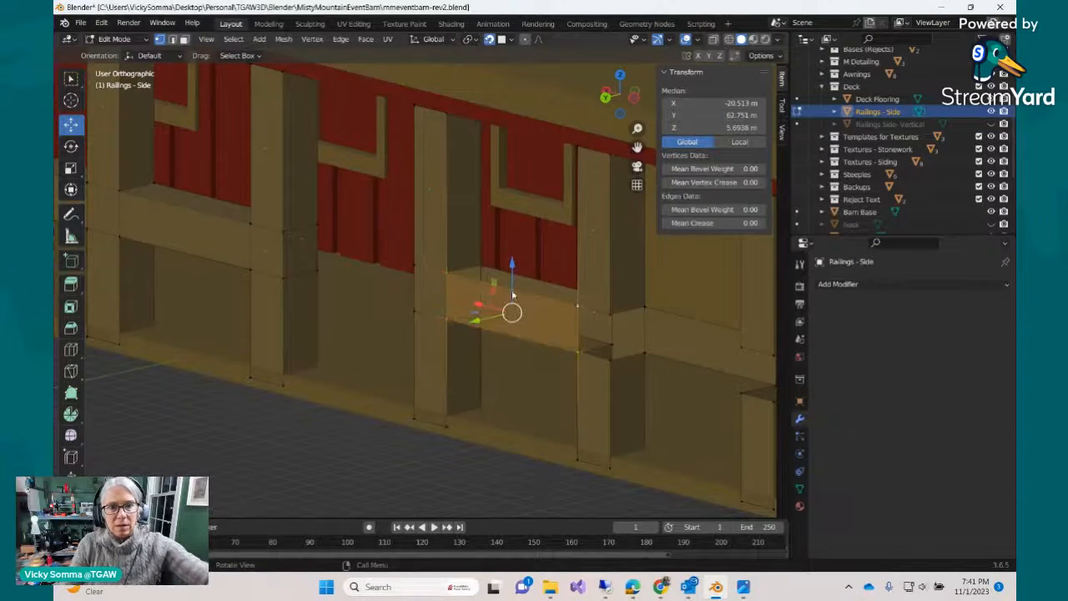
Fill the top face of the rail span between the fifth and sixth posts from its four upper corner vertices.
{"action": "left_click", "coordinate": [447, 272]}
{"action": "left_click", "coordinate": [482, 266], "text": "shift"}
{"action": "middle_click_drag", "start_coordinate": [498, 334], "coordinate": [455, 308]}
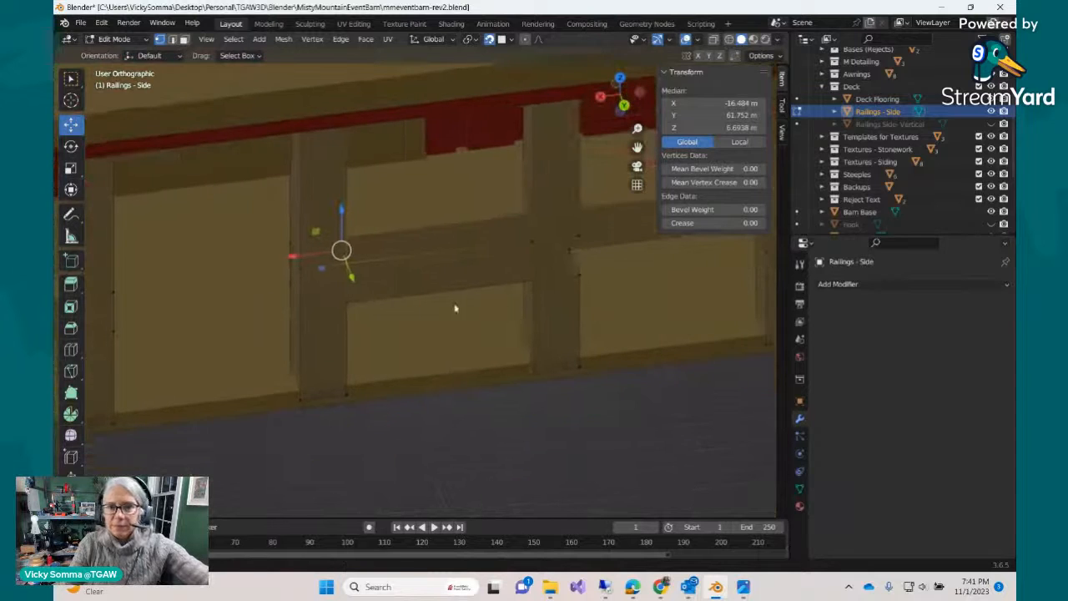
{"action": "left_click", "coordinate": [519, 219], "text": "shift"}
{"action": "left_click", "coordinate": [530, 237], "text": "shift"}
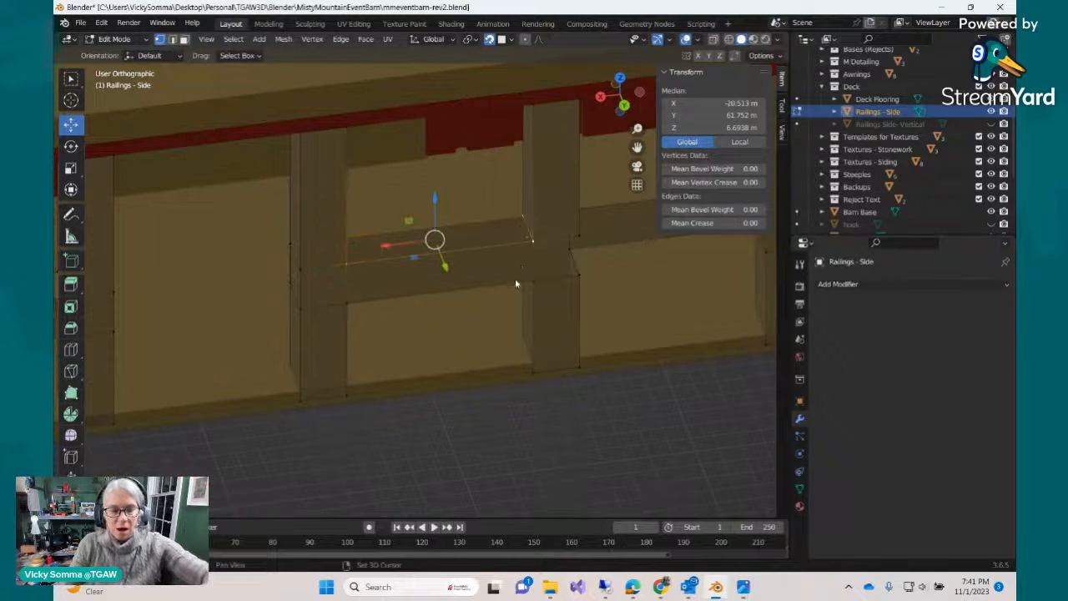
{"action": "key", "text": "f"}
Fill the underside of the rail span between the fifth and sixth posts from its four lower corner vertices.
{"action": "middle_click_drag", "start_coordinate": [513, 303], "coordinate": [333, 280]}
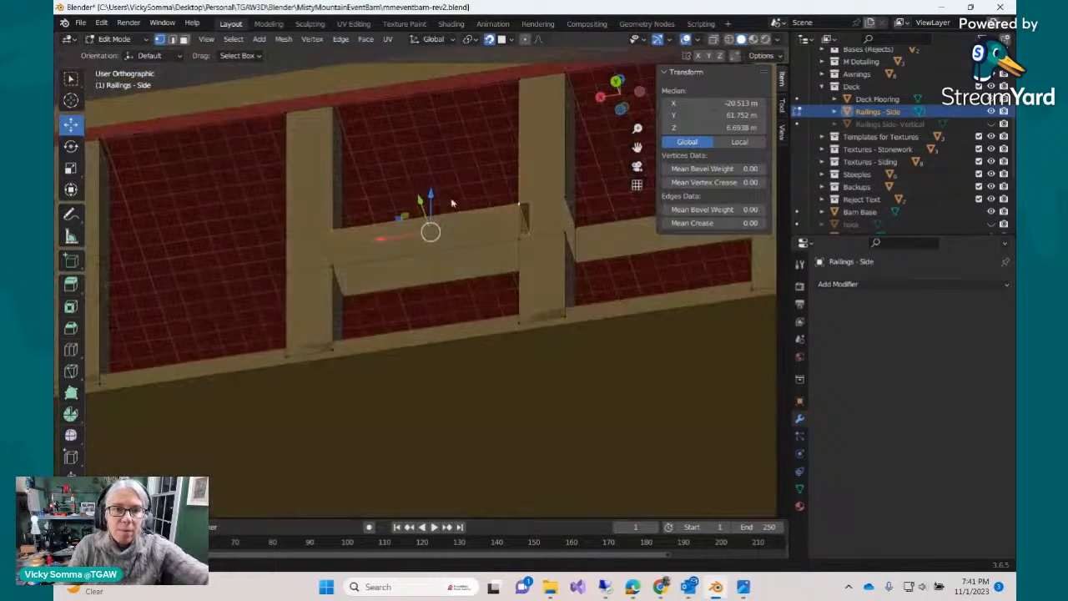
{"action": "left_click", "coordinate": [332, 276]}
{"action": "left_click", "coordinate": [343, 308], "text": "shift"}
{"action": "middle_click_drag", "start_coordinate": [374, 312], "coordinate": [515, 227]}
{"action": "left_click", "coordinate": [532, 286], "text": "shift"}
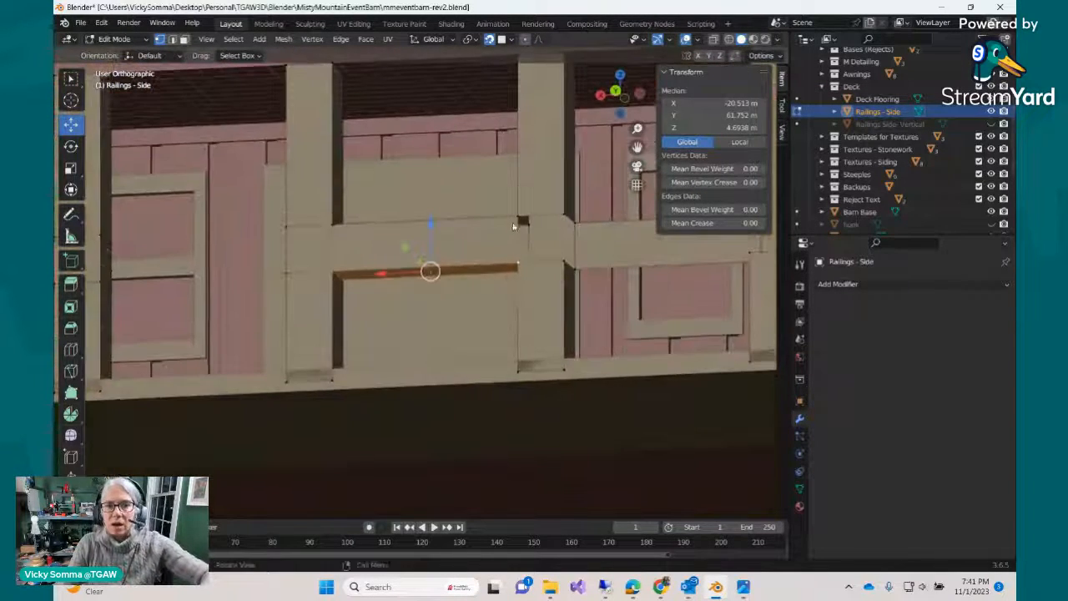
Close the gap in the front of the sixth post with a face between its four rail-height vertices.
{"action": "left_click", "coordinate": [519, 219]}
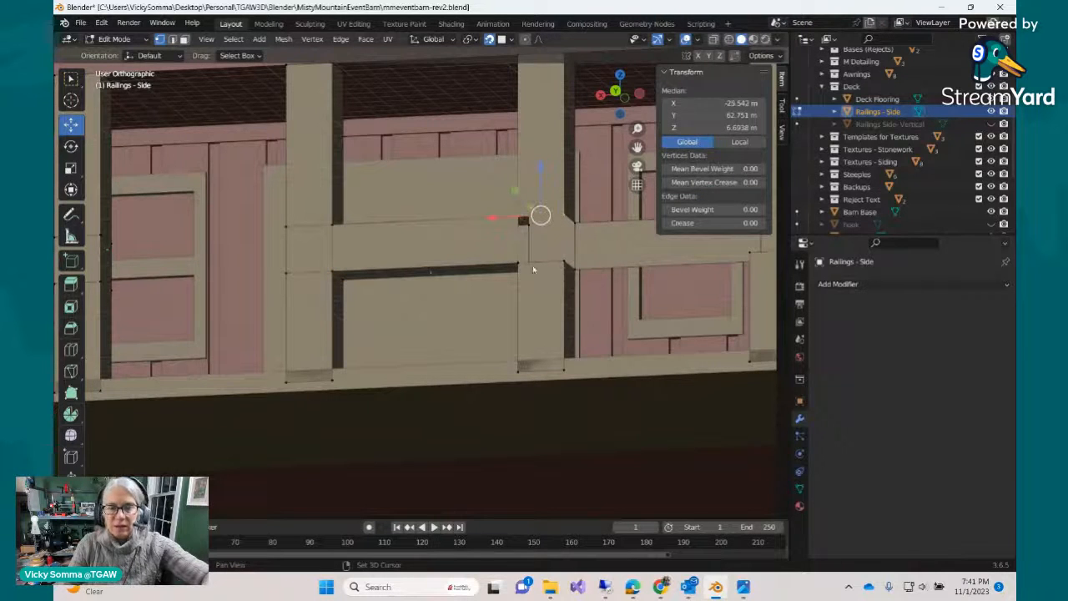
{"action": "left_click", "coordinate": [518, 268], "text": "shift"}
{"action": "middle_click_drag", "start_coordinate": [549, 274], "coordinate": [509, 276]}
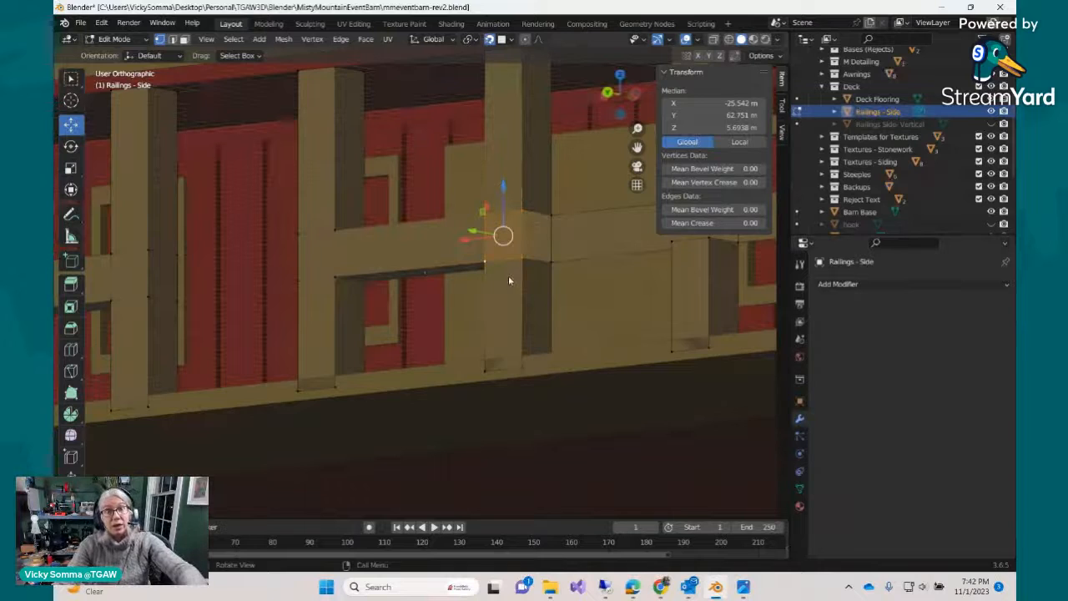
{"action": "left_click", "coordinate": [522, 212]}
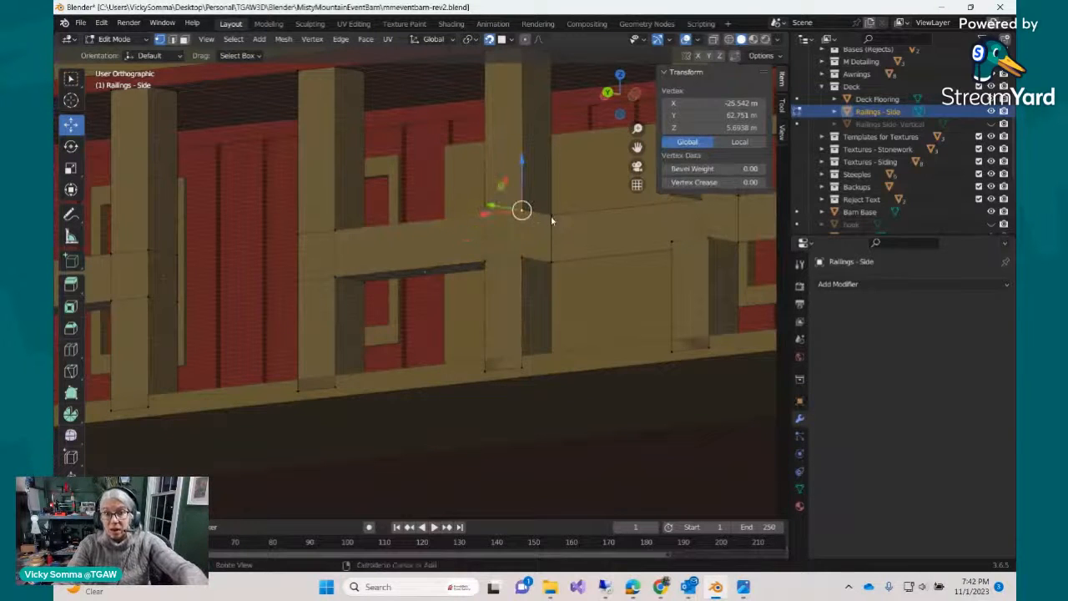
{"action": "left_click", "coordinate": [551, 216], "text": "shift"}
{"action": "left_click", "coordinate": [550, 264], "text": "shift"}
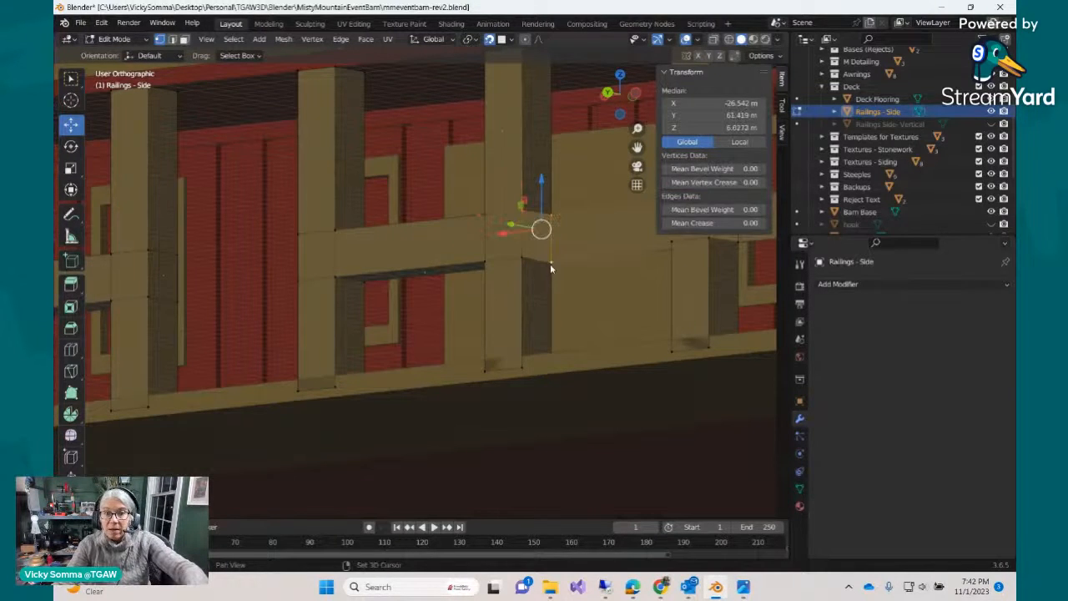
Fill the top face of the rail span between the sixth and seventh posts from its four upper corner vertices.
{"action": "left_click", "coordinate": [517, 215]}
{"action": "middle_click_drag", "start_coordinate": [595, 219], "coordinate": [576, 257]}
{"action": "left_click", "coordinate": [502, 241], "text": "shift"}
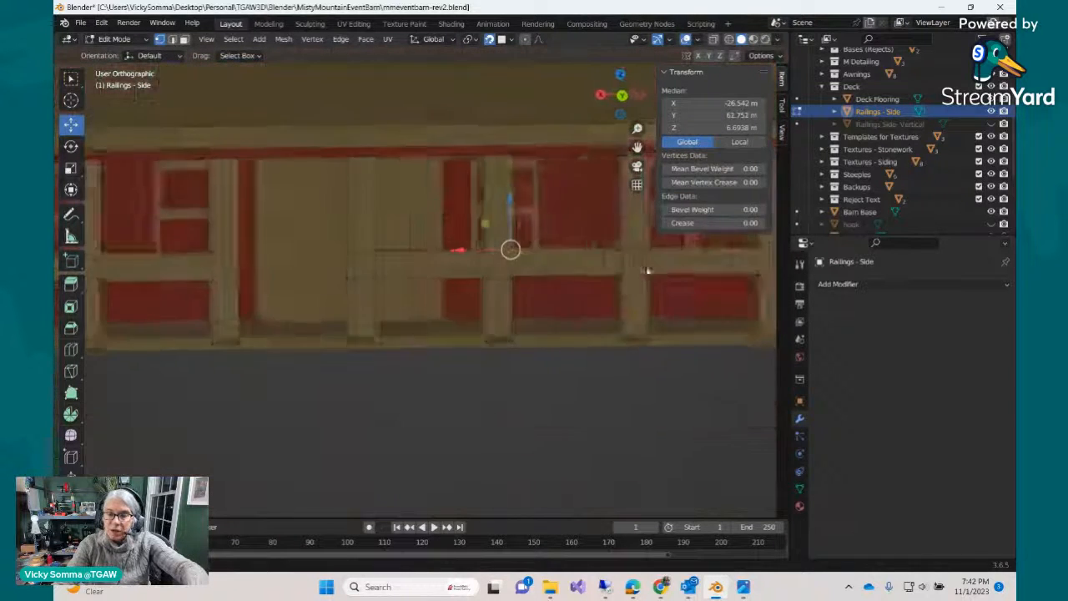
{"action": "middle_click_drag", "start_coordinate": [648, 270], "coordinate": [409, 212]}
{"action": "left_click", "coordinate": [607, 248], "text": "shift"}
{"action": "left_click", "coordinate": [618, 249], "text": "shift"}
Fill the front rail face between the sixth and seventh posts from their four facing corner vertices.
{"action": "left_click", "coordinate": [408, 213]}
{"action": "left_click", "coordinate": [405, 274], "text": "shift"}
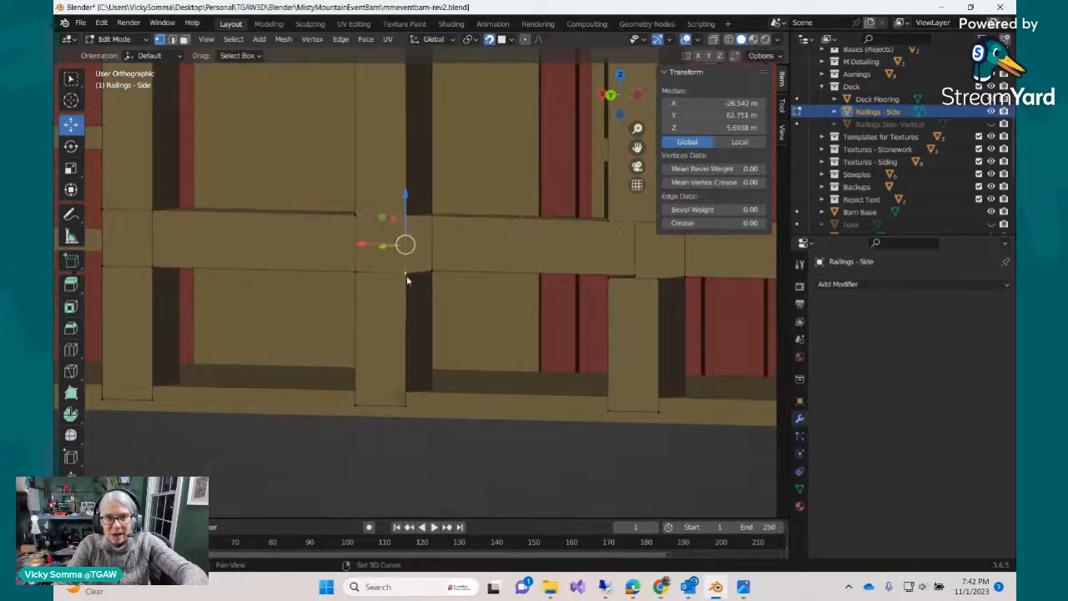
{"action": "left_click", "coordinate": [608, 222], "text": "shift"}
{"action": "left_click", "coordinate": [609, 272], "text": "shift"}
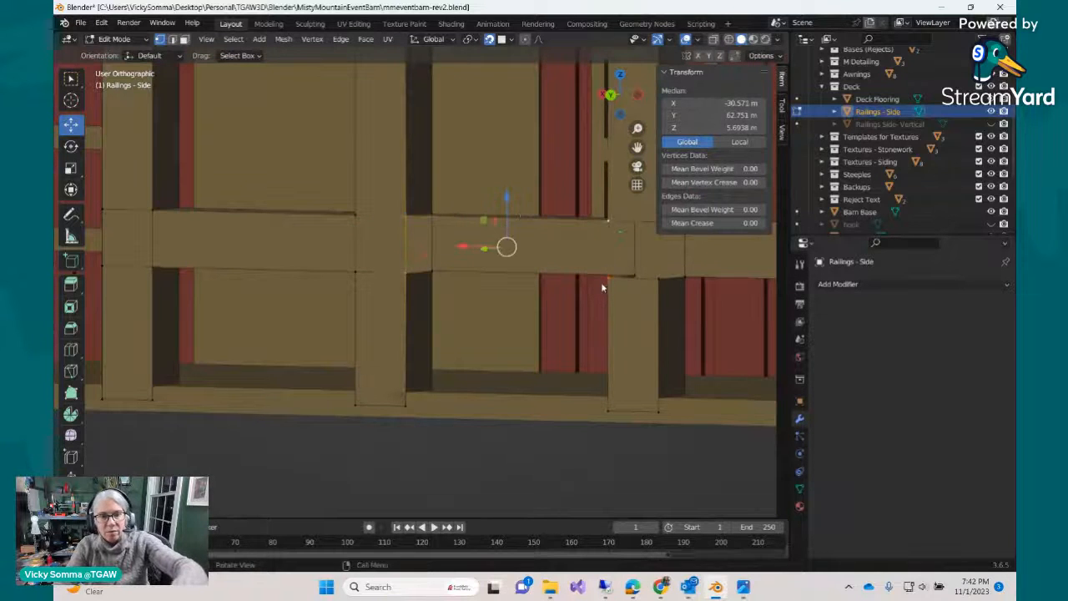
Fill the underside of the rail span between the sixth and seventh posts from its four lower corner vertices.
{"action": "middle_click_drag", "start_coordinate": [584, 289], "coordinate": [592, 242]}
{"action": "left_click", "coordinate": [410, 218]}
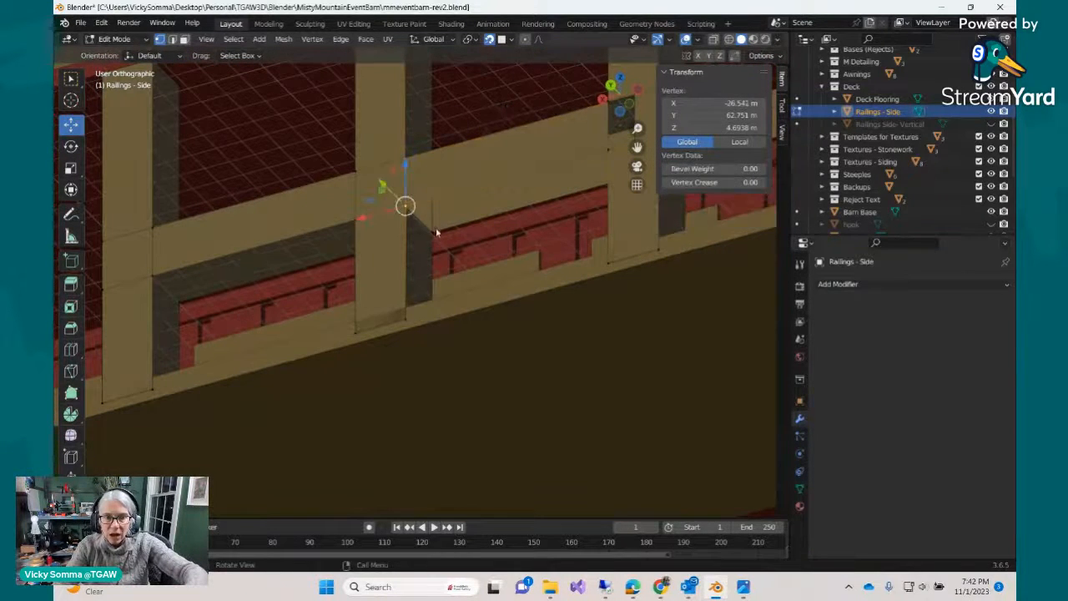
{"action": "left_click", "coordinate": [435, 234], "text": "shift"}
{"action": "middle_click_drag", "start_coordinate": [437, 243], "coordinate": [520, 252]}
{"action": "middle_click_drag", "start_coordinate": [608, 262], "coordinate": [459, 282], "text": "shift"}
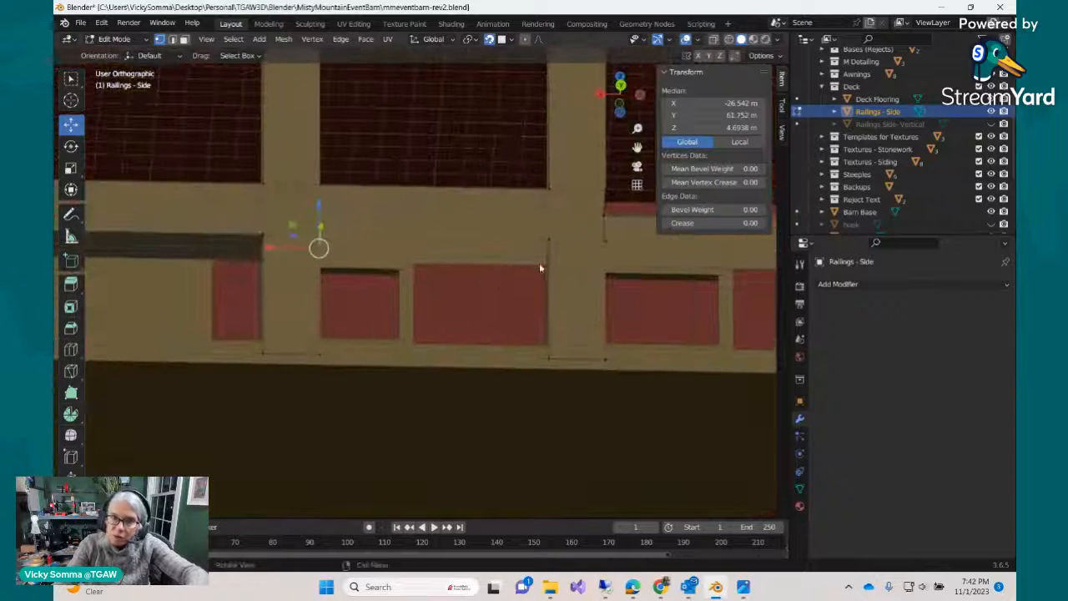
{"action": "middle_click_drag", "start_coordinate": [539, 269], "coordinate": [562, 270]}
{"action": "left_click", "coordinate": [559, 280], "text": "shift"}
{"action": "left_click", "coordinate": [548, 282], "text": "shift"}
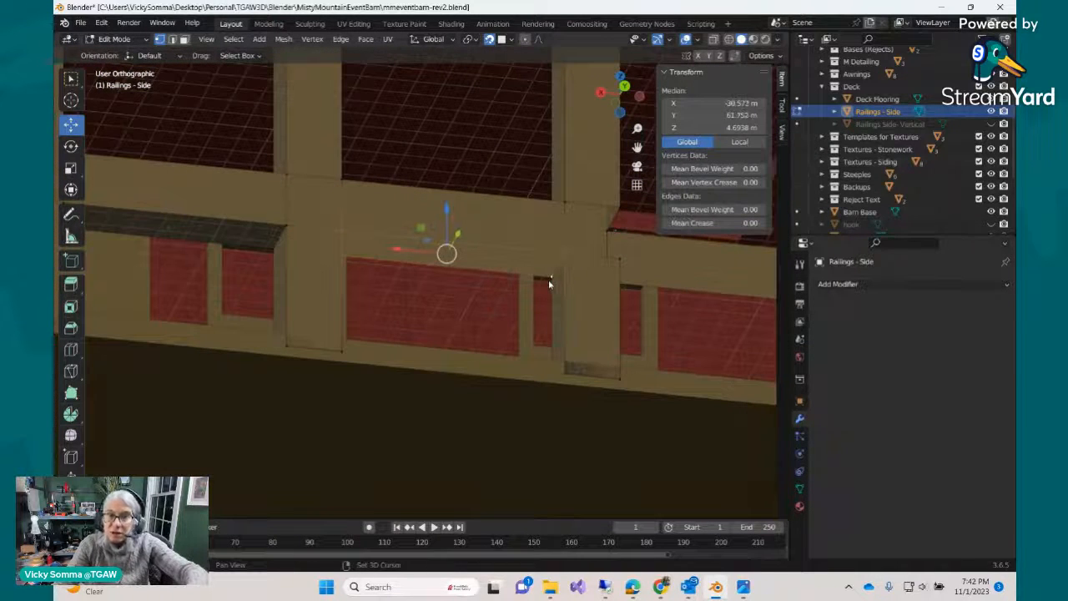
{"action": "left_click", "coordinate": [551, 280], "text": "shift"}
{"action": "middle_click_drag", "start_coordinate": [558, 279], "coordinate": [525, 298]}
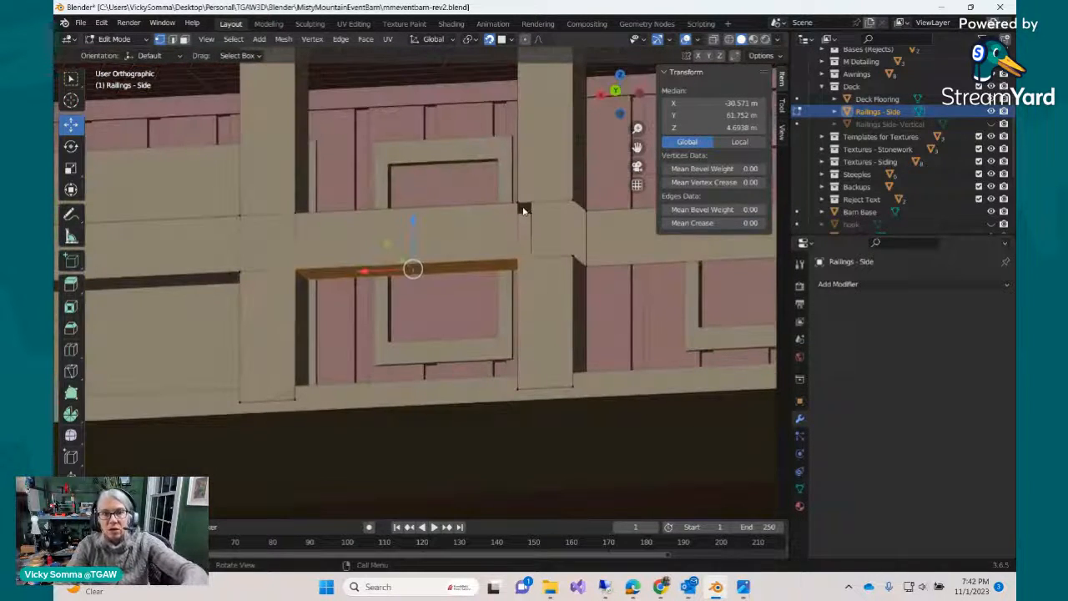
Close the gap in the front of the seventh post with a face between its four rail-height vertices.
{"action": "left_click", "coordinate": [520, 206]}
{"action": "left_click", "coordinate": [572, 201], "text": "shift"}
{"action": "left_click", "coordinate": [575, 257], "text": "shift"}
{"action": "left_click", "coordinate": [518, 262], "text": "shift"}
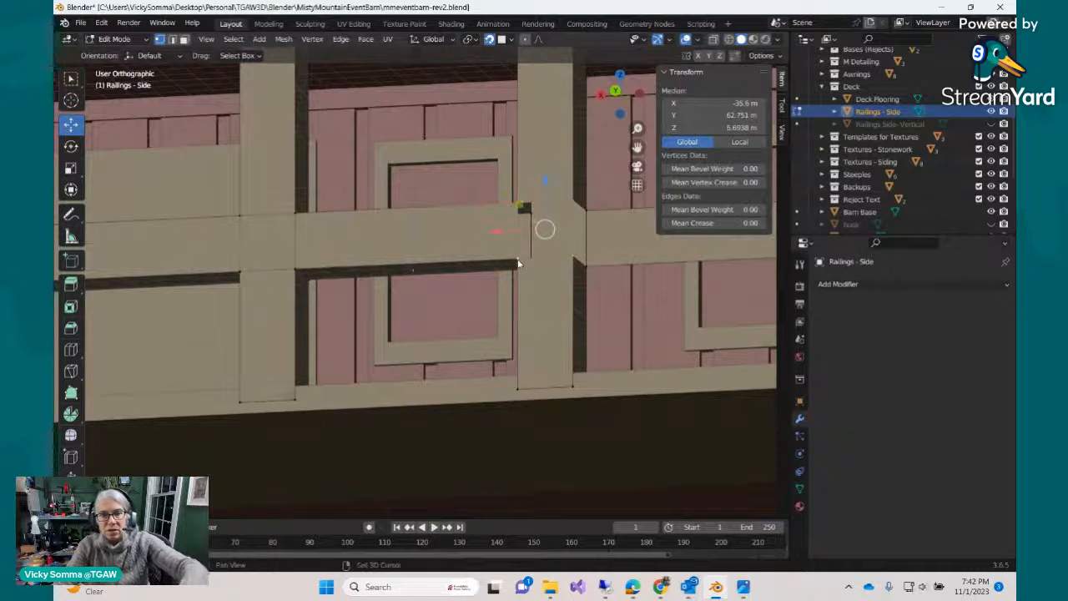
Fill the top face of the last rail span, between the seventh and end posts, from its four upper corner vertices.
{"action": "middle_click_drag", "start_coordinate": [521, 262], "coordinate": [632, 298]}
{"action": "left_click", "coordinate": [529, 302]}
{"action": "left_click", "coordinate": [534, 287], "text": "shift"}
{"action": "scroll", "coordinate": [630, 231], "scroll_direction": "down", "scroll_amount": 3}
{"action": "left_click", "coordinate": [574, 223], "text": "shift"}
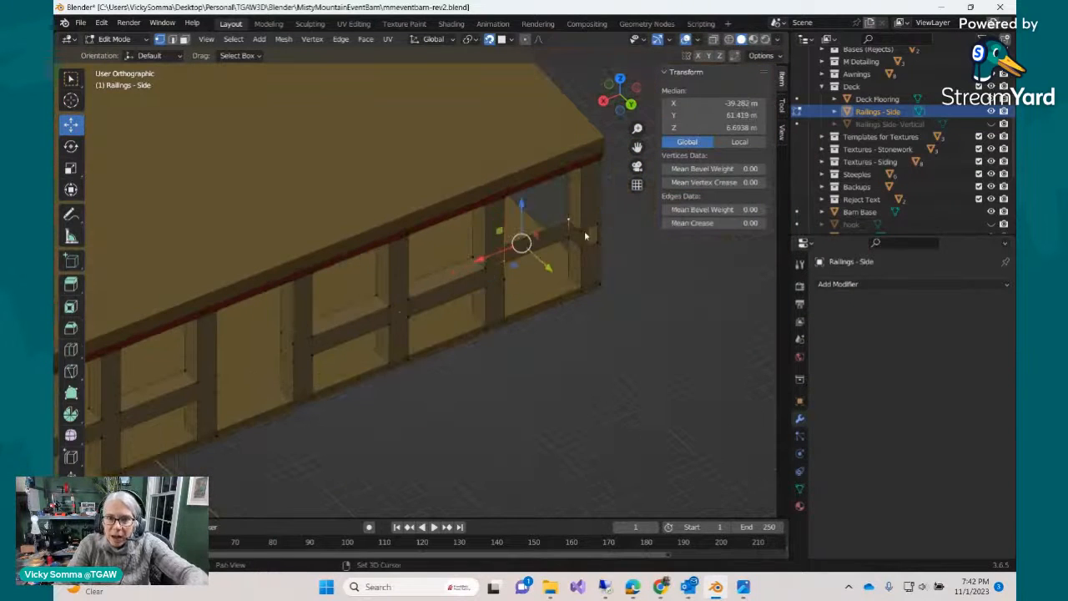
{"action": "left_click", "coordinate": [583, 242], "text": "shift"}
Fill the front rail face between the seventh post and the end post from their four facing corner vertices.
{"action": "middle_click_drag", "start_coordinate": [585, 250], "coordinate": [510, 250]}
{"action": "left_click", "coordinate": [510, 250]}
{"action": "left_click", "coordinate": [509, 282], "text": "shift"}
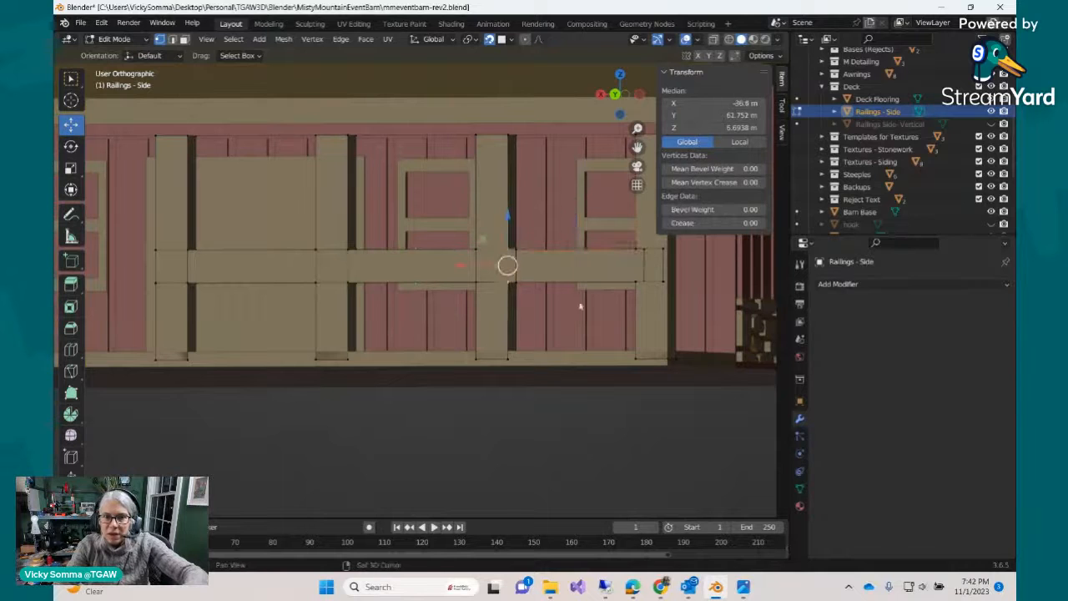
{"action": "middle_click_drag", "start_coordinate": [634, 283], "coordinate": [658, 321]}
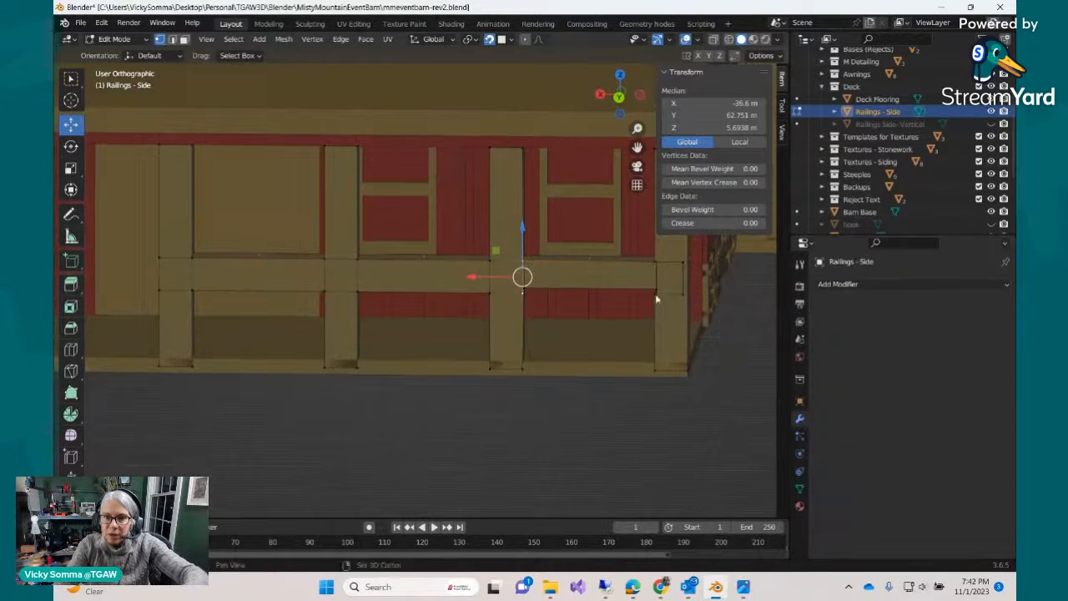
{"action": "left_click", "coordinate": [656, 295], "text": "shift"}
{"action": "left_click", "coordinate": [655, 264], "text": "shift"}
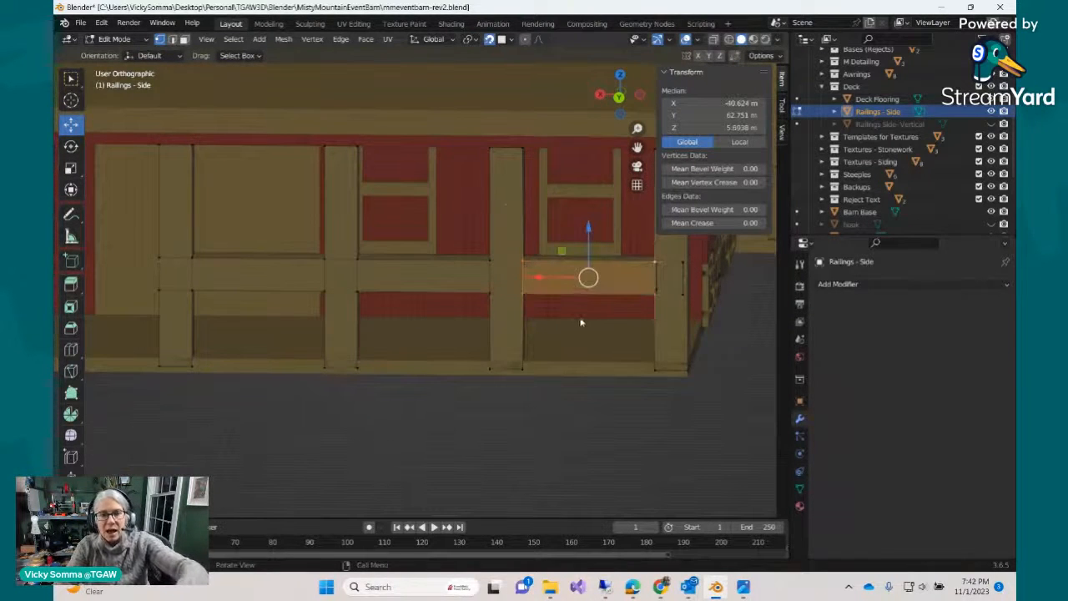
Close the gap in the front of the end post with a face between its four rail-height vertices.
{"action": "middle_click_drag", "start_coordinate": [608, 310], "coordinate": [489, 251]}
{"action": "middle_click_drag", "start_coordinate": [587, 253], "coordinate": [522, 291]}
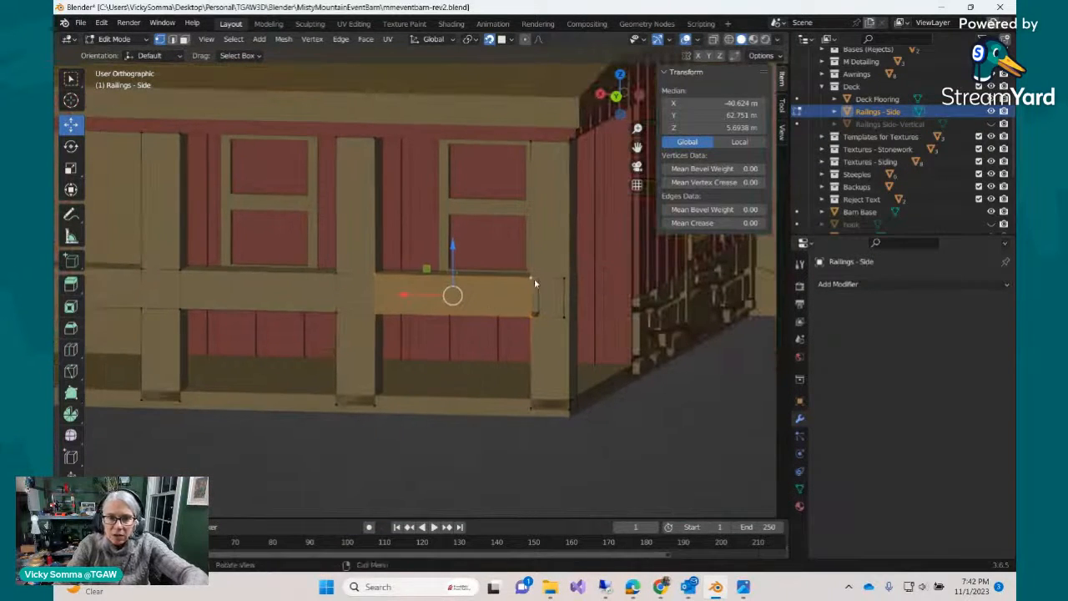
{"action": "left_click", "coordinate": [534, 278]}
{"action": "left_click", "coordinate": [565, 280], "text": "shift"}
{"action": "left_click", "coordinate": [565, 319], "text": "shift"}
{"action": "left_click", "coordinate": [533, 316], "text": "shift"}
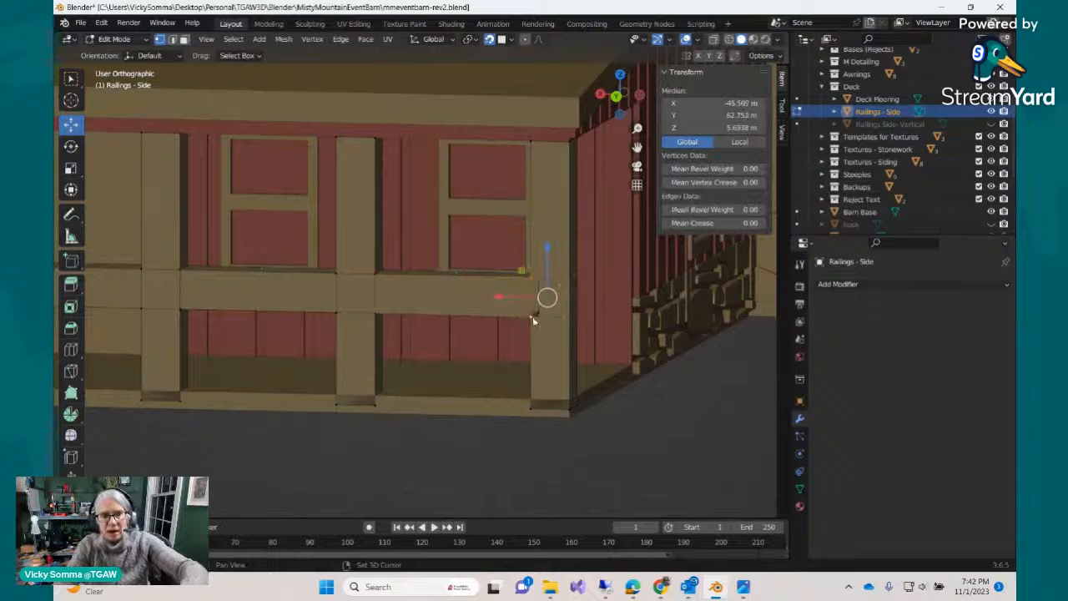
Fill the underside of the last rail span, between the seventh and end posts, from its four lower corner vertices.
{"action": "scroll", "coordinate": [538, 288], "scroll_direction": "up", "scroll_amount": 3}
{"action": "middle_click_drag", "start_coordinate": [541, 284], "coordinate": [394, 356]}
{"action": "left_click", "coordinate": [384, 230]}
{"action": "left_click", "coordinate": [711, 305], "text": "shift"}
{"action": "left_click", "coordinate": [669, 328], "text": "shift"}
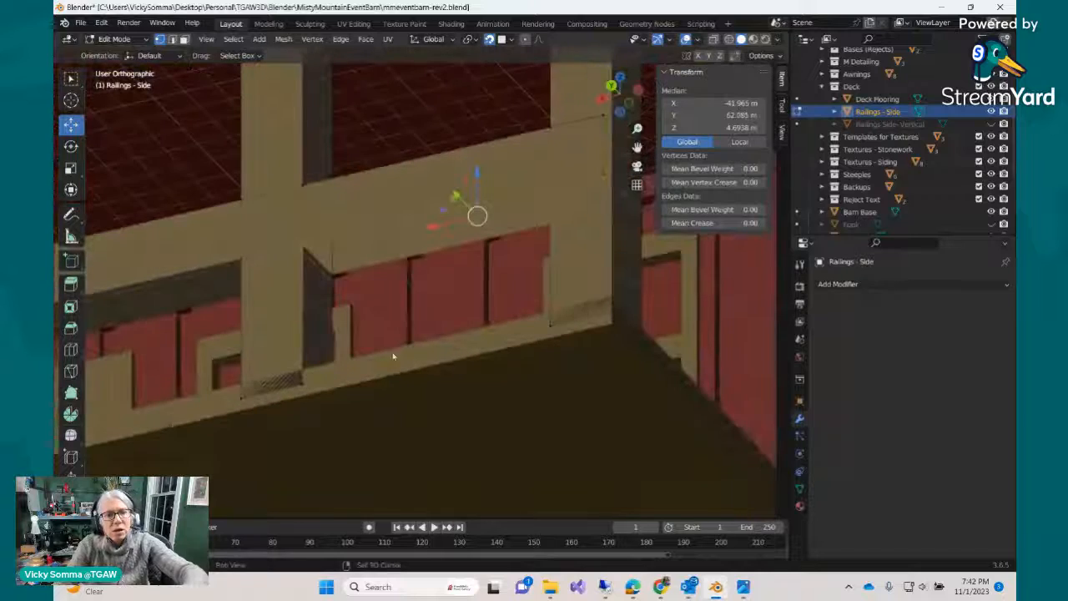
{"action": "left_click", "coordinate": [339, 280], "text": "shift"}
{"action": "middle_click_drag", "start_coordinate": [330, 298], "coordinate": [362, 308]}
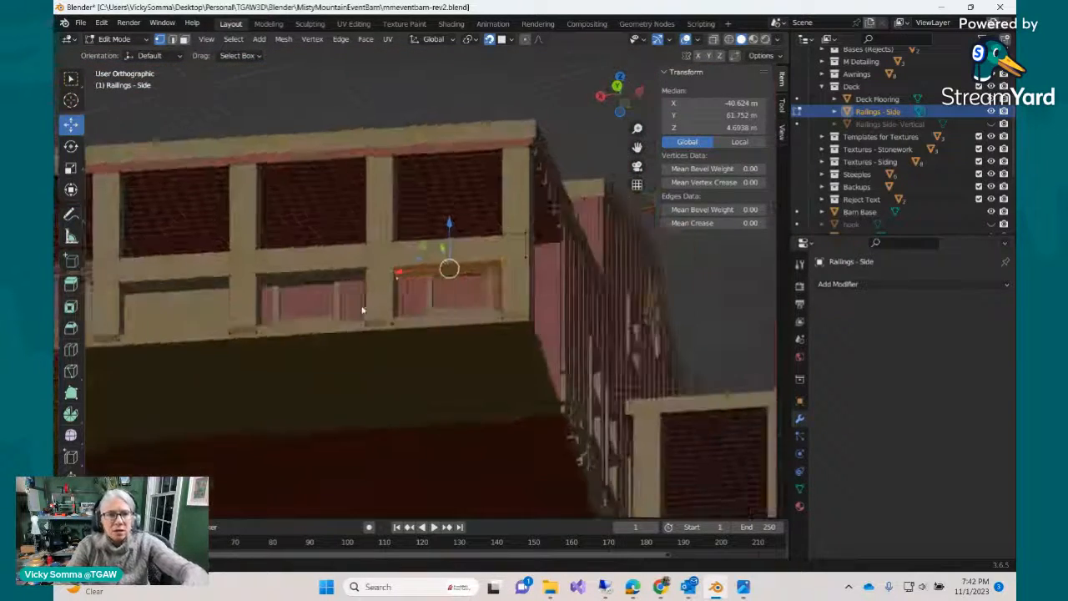
Check the undersides of the rail spans by selecting their faces one at a time, and clear the selection.
{"action": "scroll", "coordinate": [289, 286], "scroll_direction": "up", "scroll_amount": 4}
{"action": "middle_click_drag", "start_coordinate": [289, 286], "coordinate": [324, 269]}
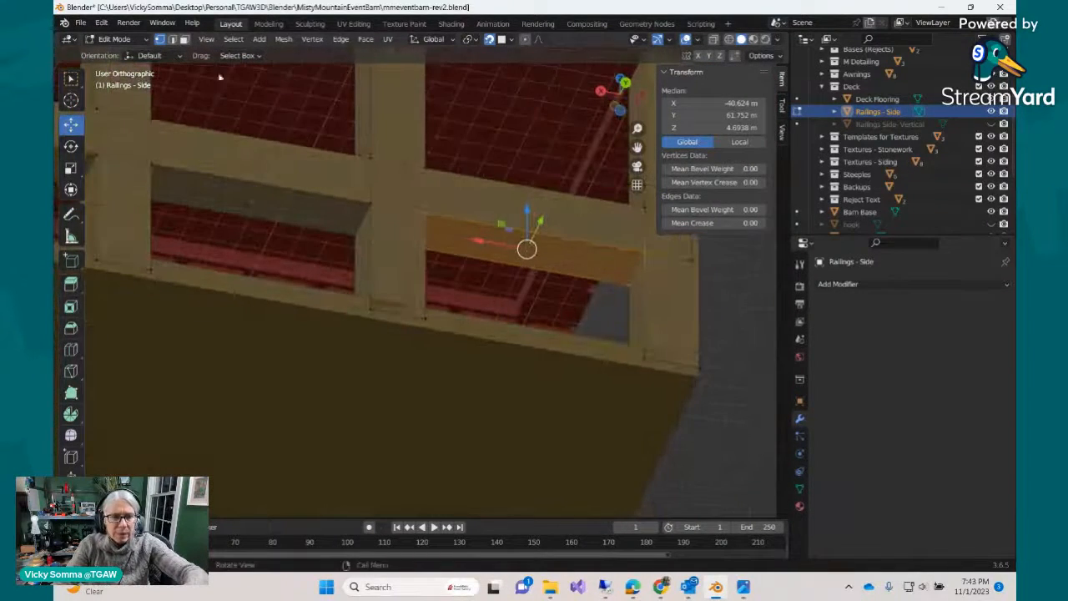
{"action": "left_click", "coordinate": [184, 39]}
{"action": "left_click", "coordinate": [259, 211]}
{"action": "scroll", "coordinate": [253, 212], "scroll_direction": "down", "scroll_amount": 2}
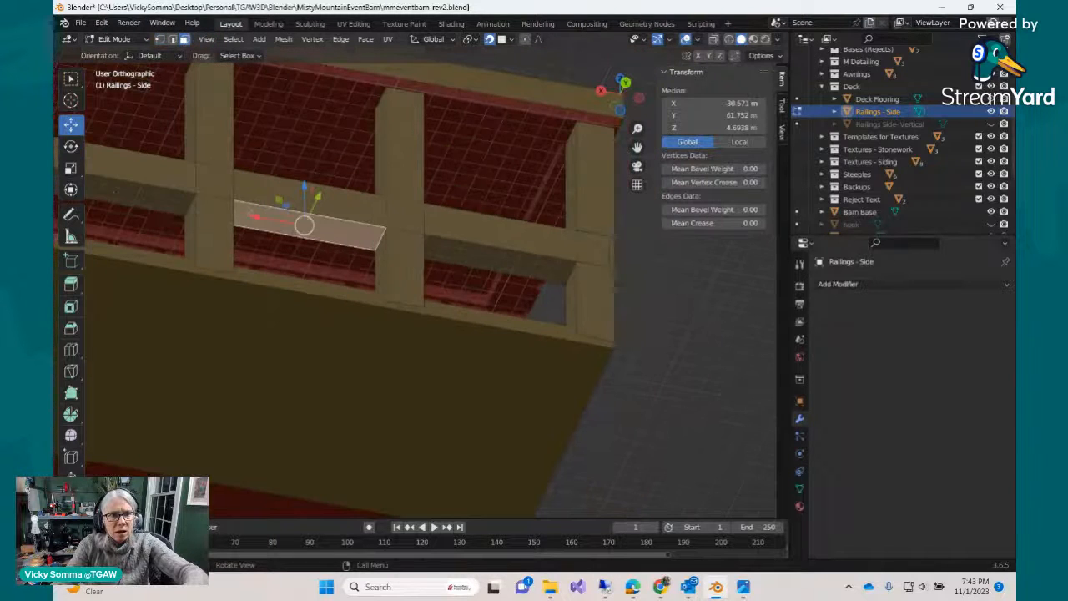
{"action": "left_click", "coordinate": [150, 201]}
{"action": "scroll", "coordinate": [153, 203], "scroll_direction": "down", "scroll_amount": 8}
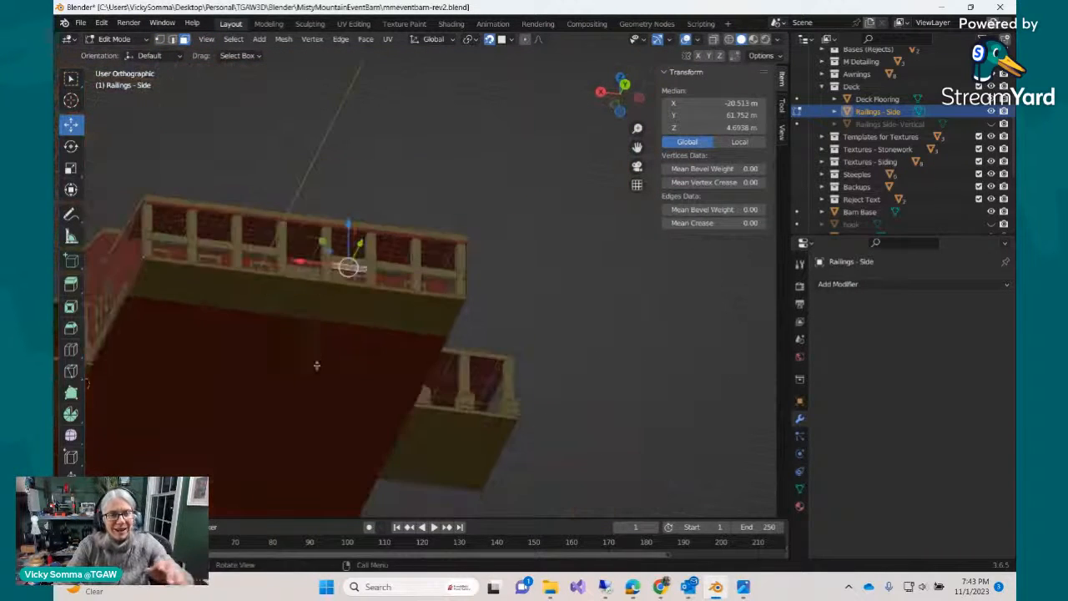
{"action": "mouse_move", "coordinate": [315, 366]}
{"action": "middle_mouse_down"}
{"action": "mouse_move", "coordinate": [340, 437]}
{"action": "mouse_move", "coordinate": [501, 409]}
{"action": "mouse_move", "coordinate": [428, 445]}
{"action": "mouse_move", "coordinate": [330, 381]}
{"action": "middle_mouse_up"}
{"action": "scroll", "coordinate": [340, 437], "scroll_direction": "down", "scroll_amount": 3}
{"action": "left_click", "coordinate": [428, 446]}
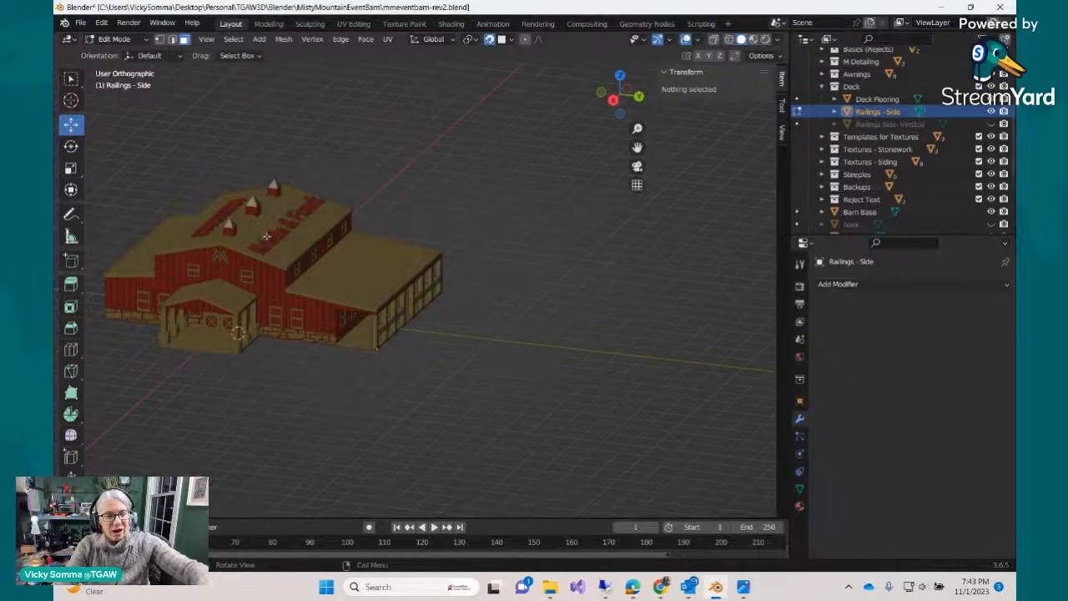
{"action": "middle_click_drag", "start_coordinate": [344, 344], "coordinate": [424, 371]}
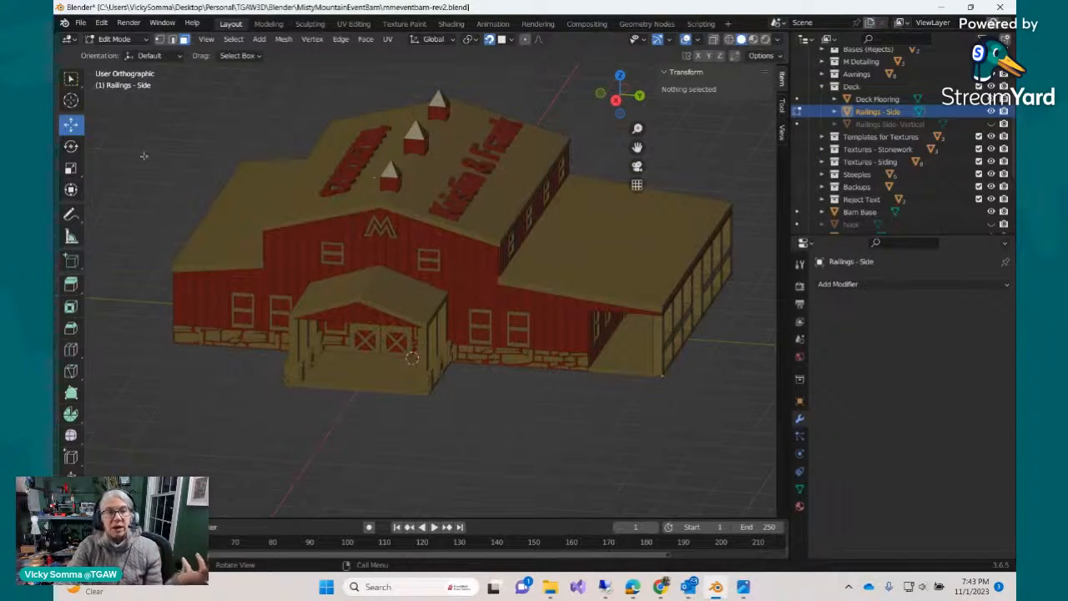
Return to Object Mode, check the roof, front windows and front siding as separate objects, and deselect everything.
{"action": "left_click", "coordinate": [101, 41]}
{"action": "left_click", "coordinate": [107, 52]}
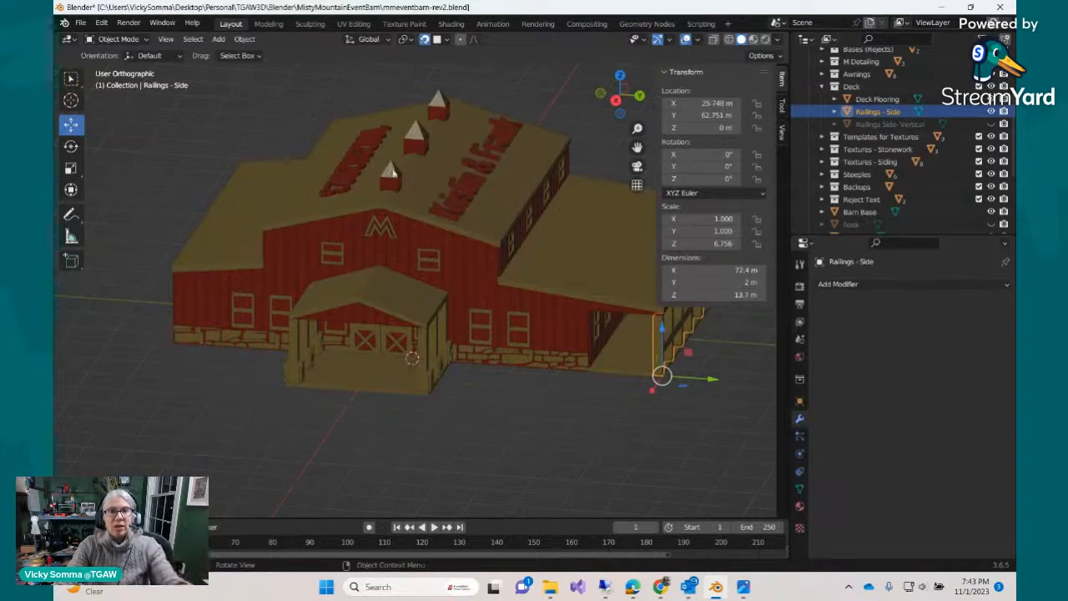
{"action": "left_click", "coordinate": [393, 174]}
{"action": "left_click", "coordinate": [417, 130]}
{"action": "left_click", "coordinate": [417, 200]}
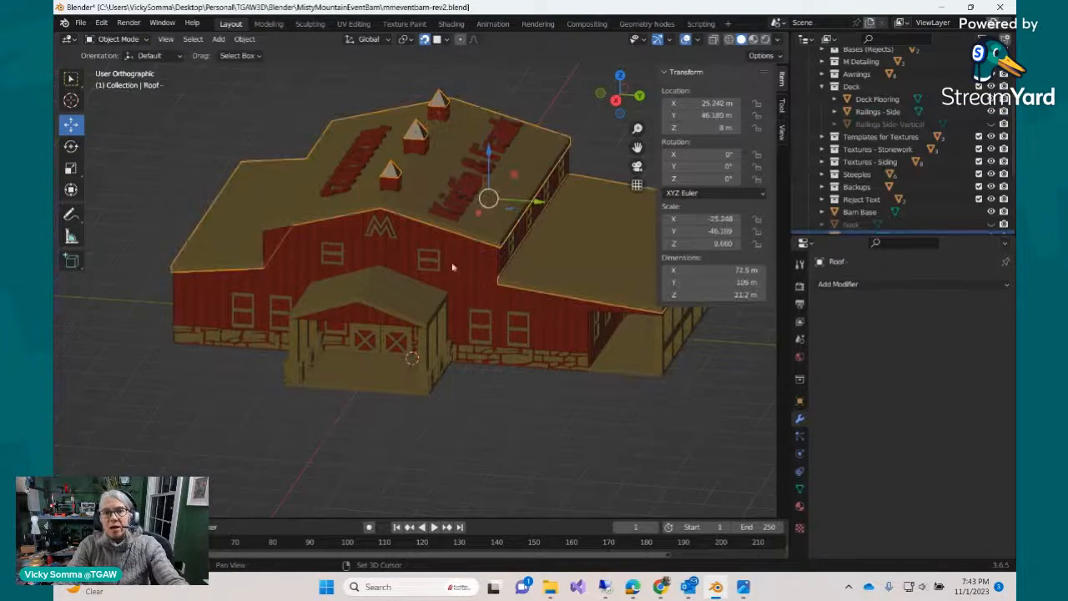
{"action": "left_click", "coordinate": [428, 260], "text": "shift"}
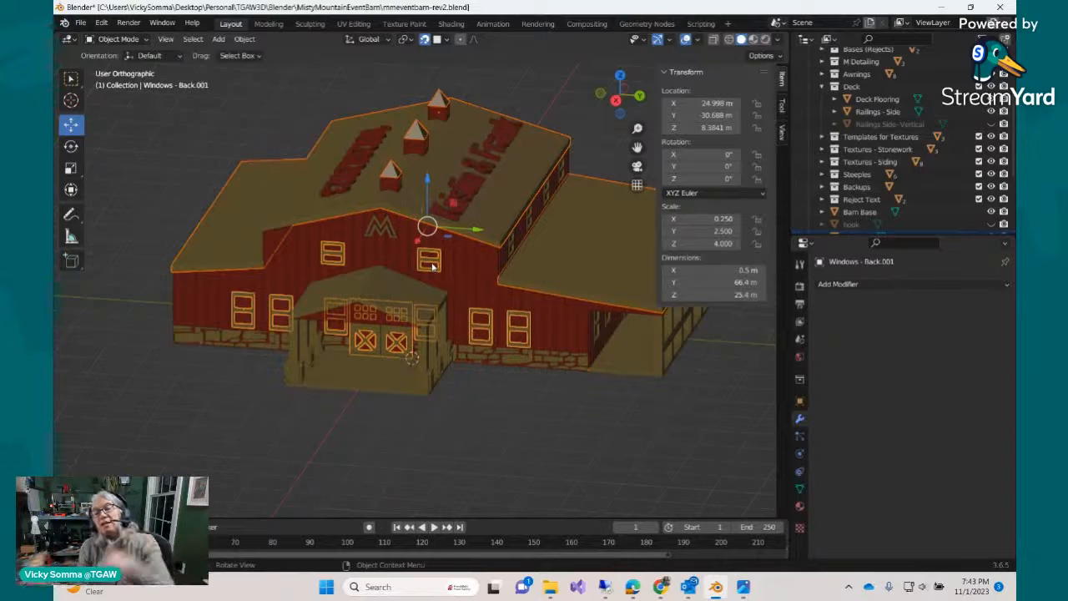
{"action": "left_click", "coordinate": [383, 258], "text": "shift"}
{"action": "middle_click_drag", "start_coordinate": [318, 388], "coordinate": [352, 445]}
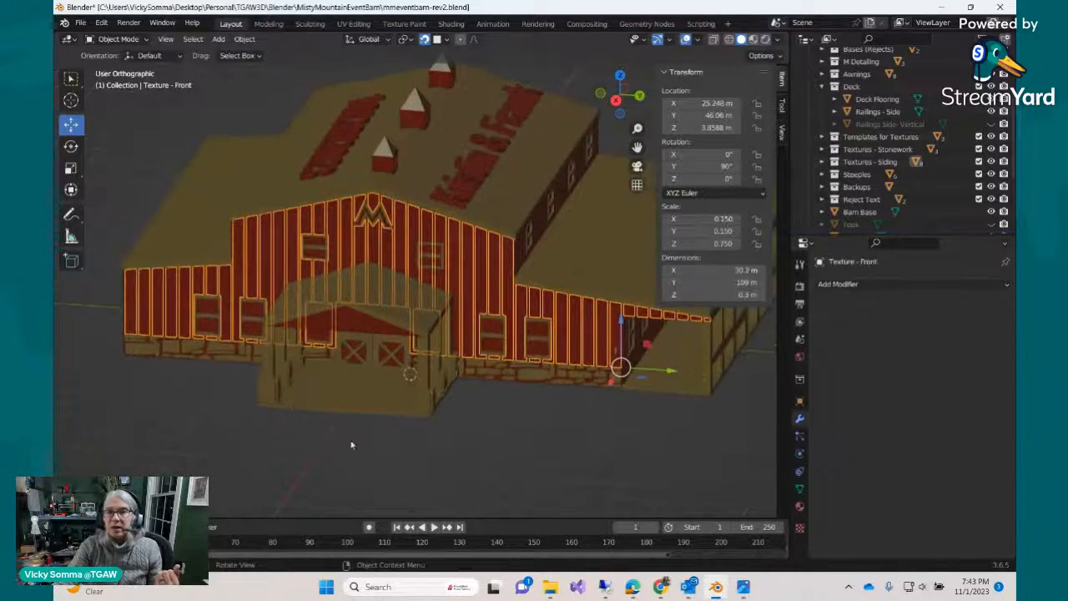
{"action": "left_click", "coordinate": [549, 475]}
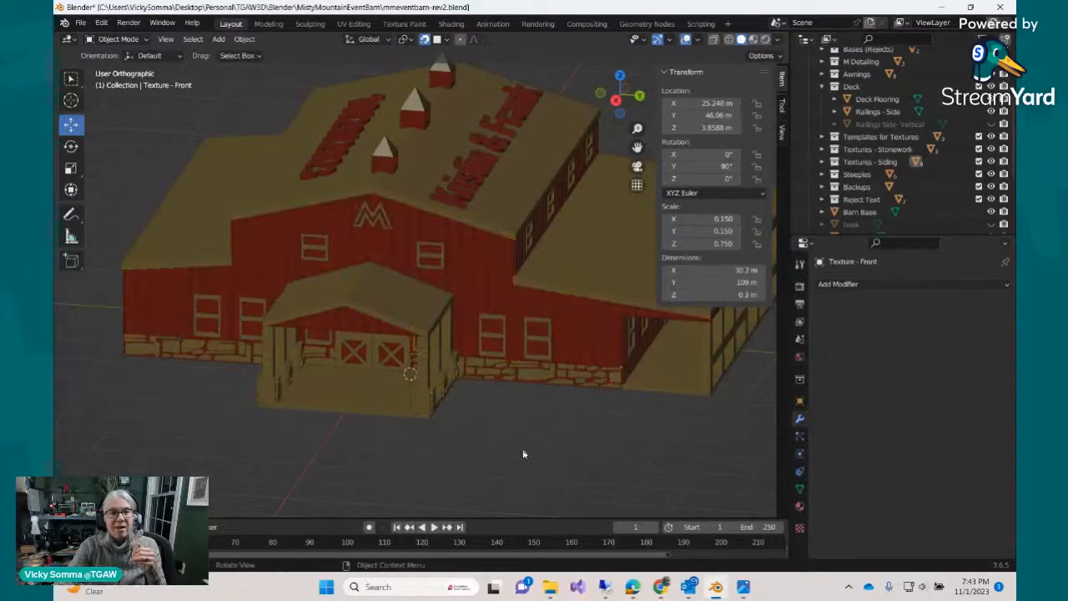
Box-select all visible parts of the barn model.
{"action": "middle_click_drag", "start_coordinate": [523, 449], "coordinate": [182, 117]}
{"action": "key", "text": "w"}
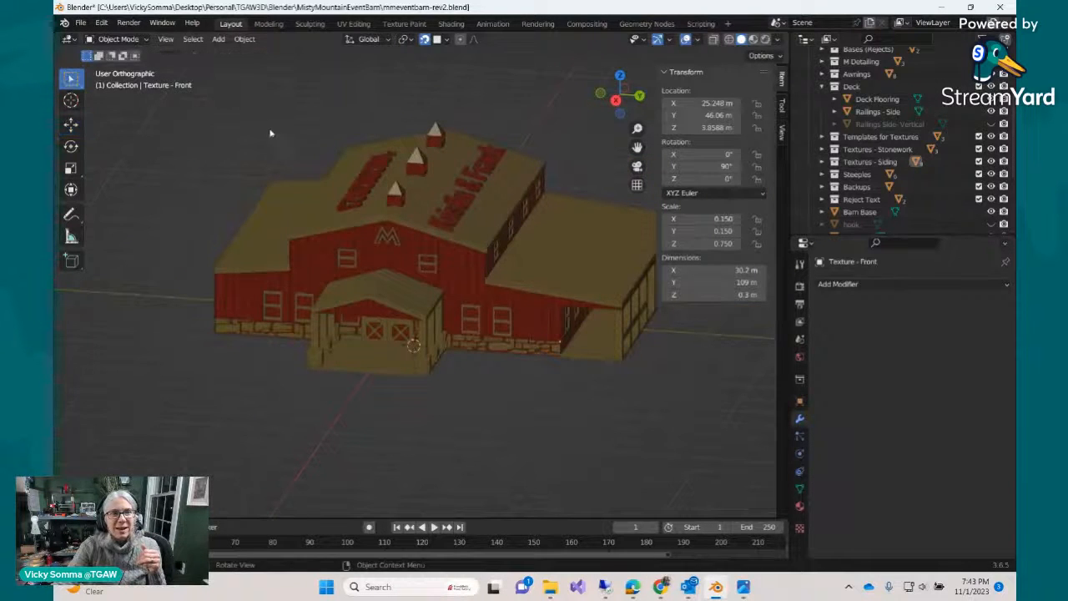
{"action": "scroll", "coordinate": [272, 134], "scroll_direction": "down", "scroll_amount": 3}
{"action": "left_click_drag", "start_coordinate": [245, 131], "coordinate": [579, 372]}
{"action": "scroll", "coordinate": [596, 412], "scroll_direction": "up", "scroll_amount": 1}
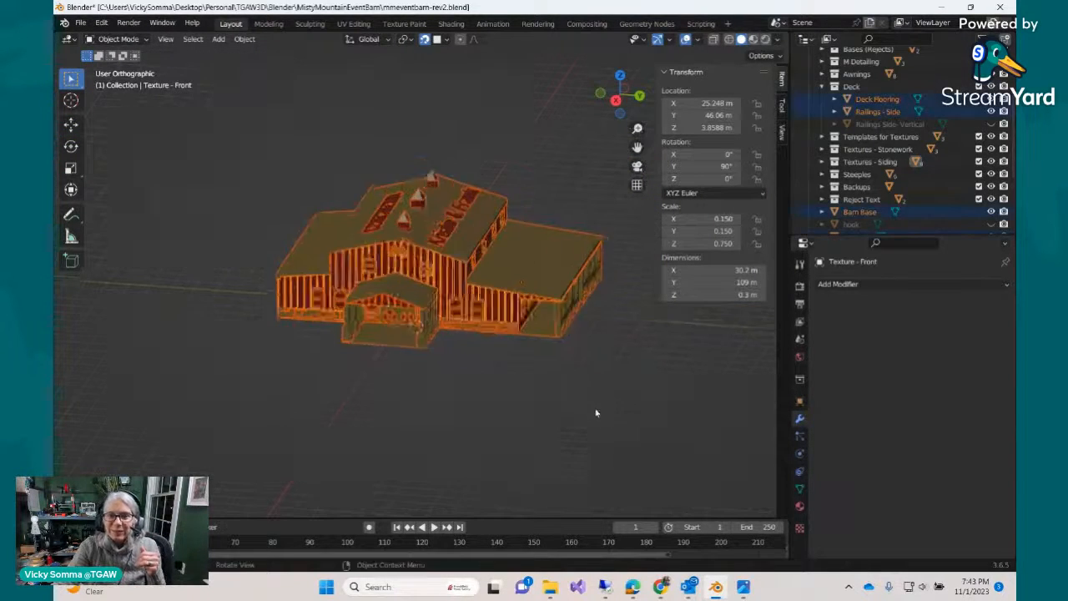
{"action": "middle_click_drag", "start_coordinate": [574, 434], "coordinate": [509, 421]}
Export the selected barn parts as mmeventbarn-rev2.stl with Selection Only enabled.
{"action": "left_click", "coordinate": [77, 23]}
{"action": "mouse_move", "coordinate": [129, 204]}
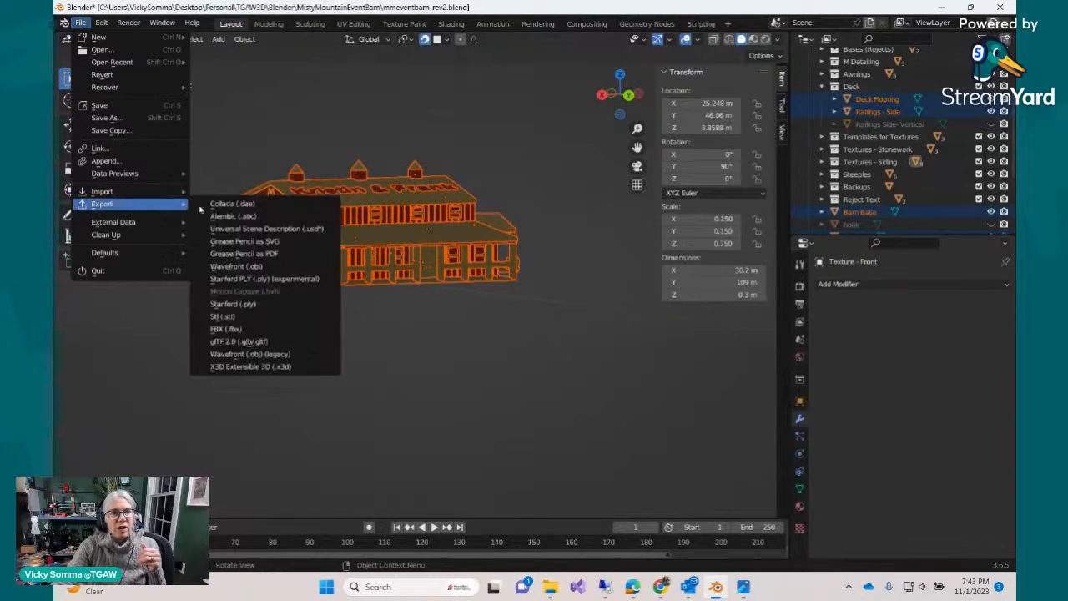
{"action": "left_click", "coordinate": [226, 316]}
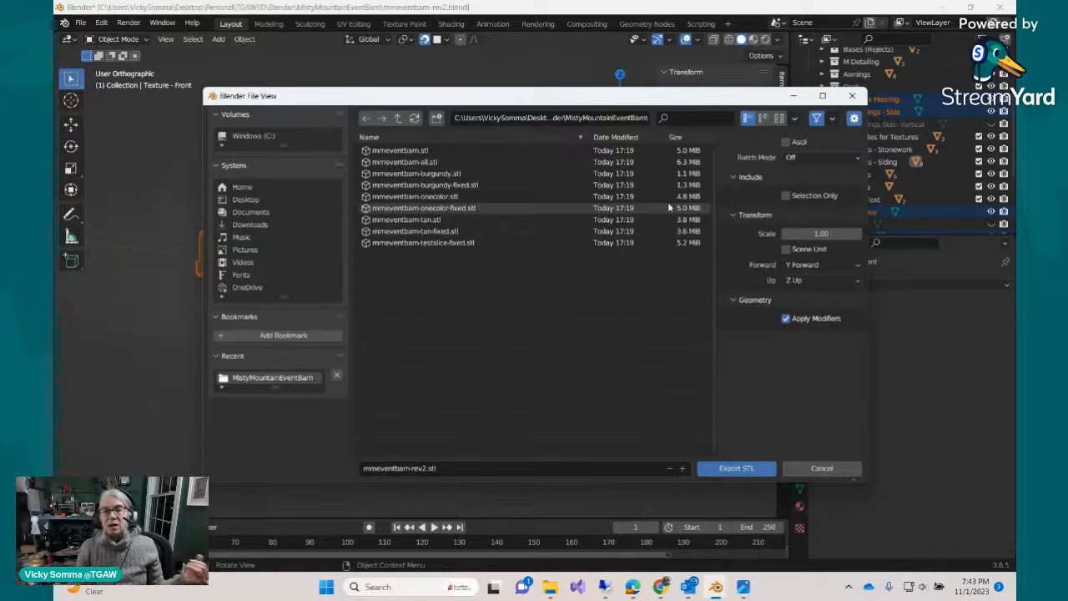
{"action": "left_click", "coordinate": [785, 196]}
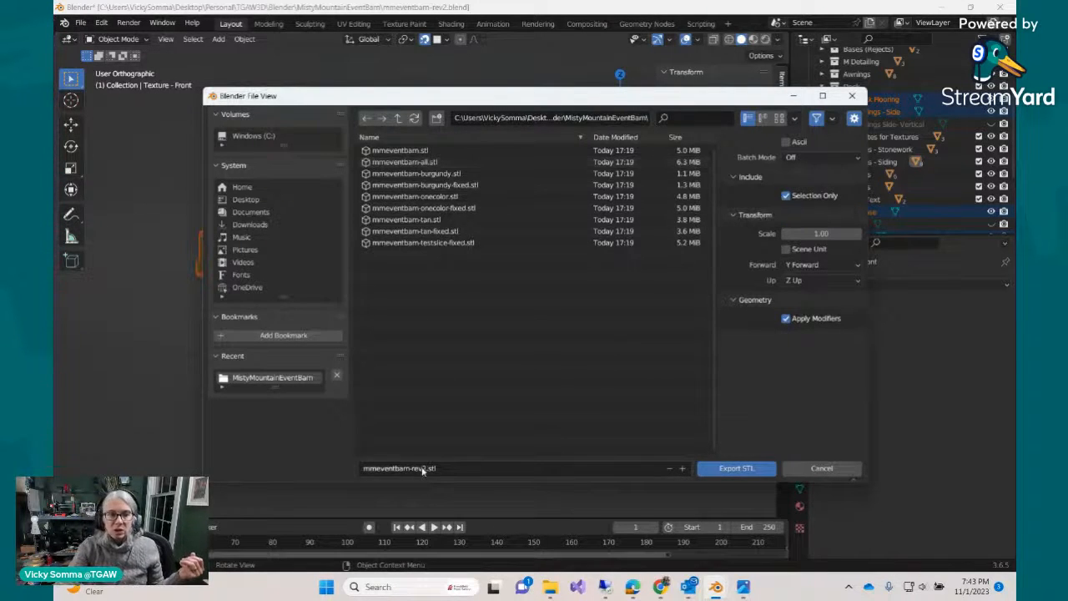
{"action": "left_click", "coordinate": [717, 470]}
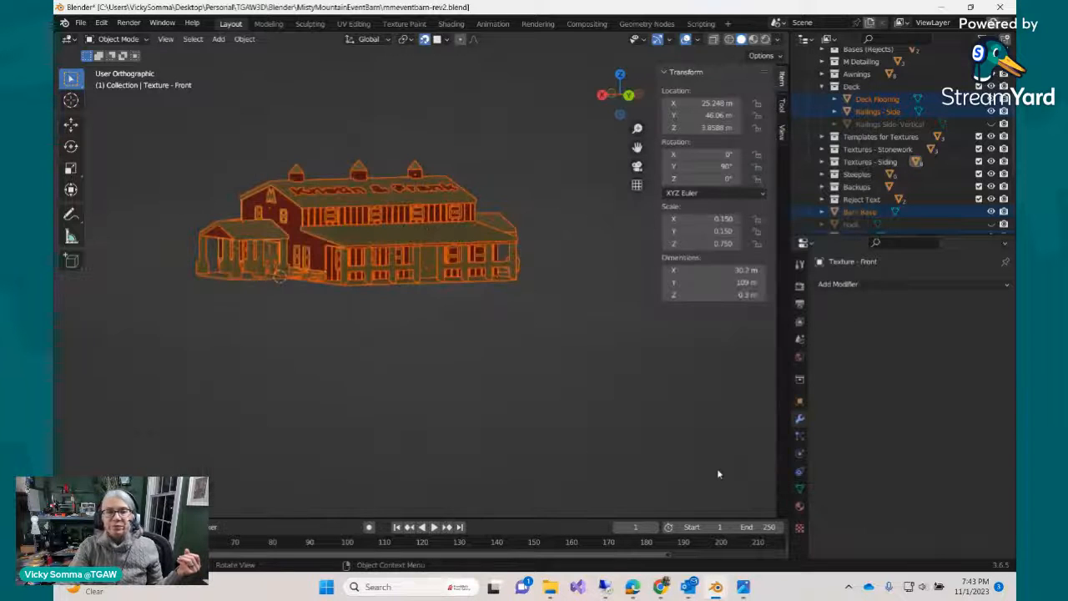
{"action": "scroll", "coordinate": [449, 309], "scroll_direction": "up", "scroll_amount": 4}
{"action": "middle_click_drag", "start_coordinate": [465, 313], "coordinate": [499, 354]}
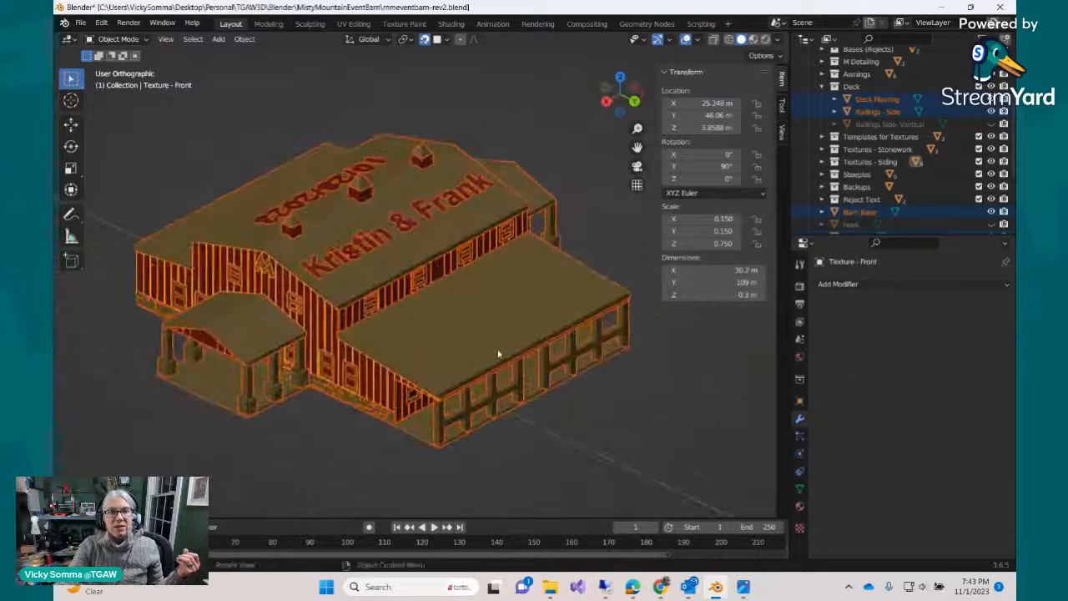
{"action": "scroll", "coordinate": [262, 270], "scroll_direction": "down", "scroll_amount": 3}
{"action": "middle_click_drag", "start_coordinate": [262, 270], "coordinate": [283, 263]}
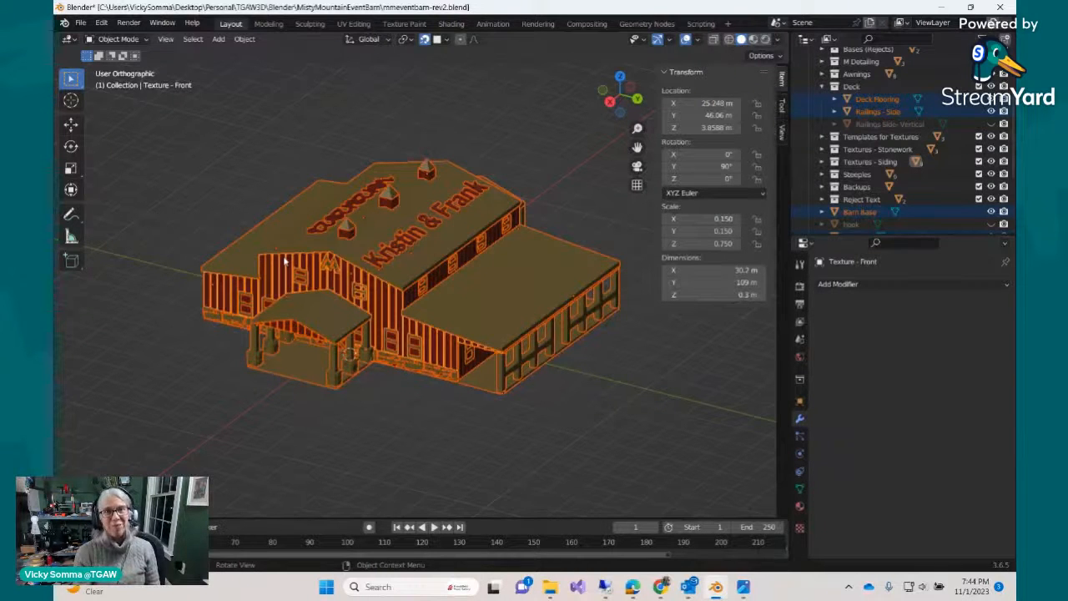
{"action": "middle_click_drag", "start_coordinate": [284, 261], "coordinate": [351, 412]}
{"action": "scroll", "coordinate": [348, 410], "scroll_direction": "up", "scroll_amount": 2}
{"action": "middle_click_drag", "start_coordinate": [264, 410], "coordinate": [299, 419]}
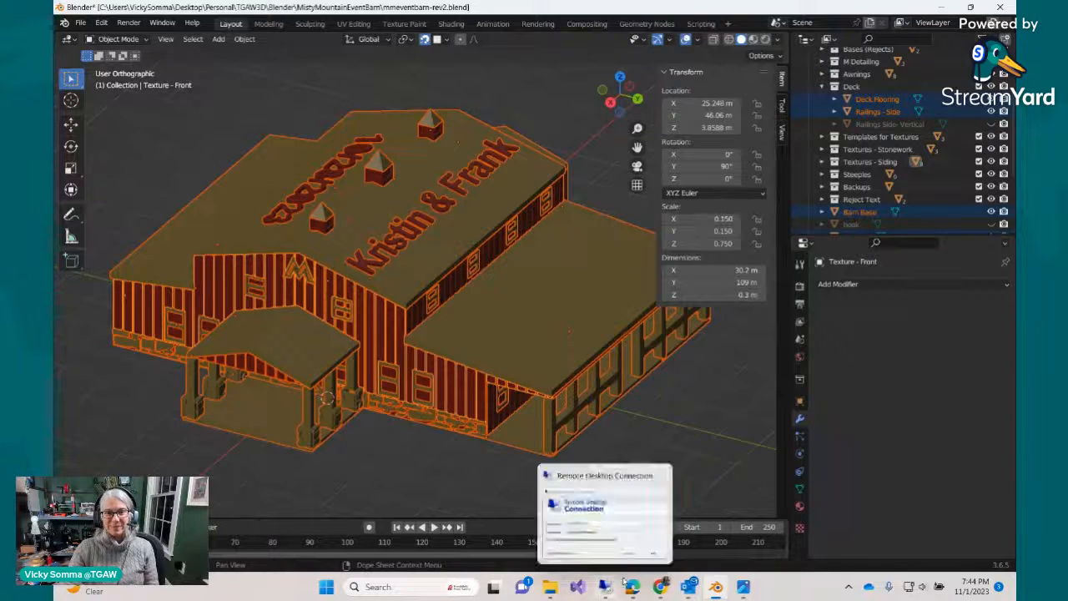
Switch to the StreamYard studio in the browser and end the live stream.
{"action": "mouse_move", "coordinate": [633, 587]}
{"action": "left_click", "coordinate": [579, 546]}
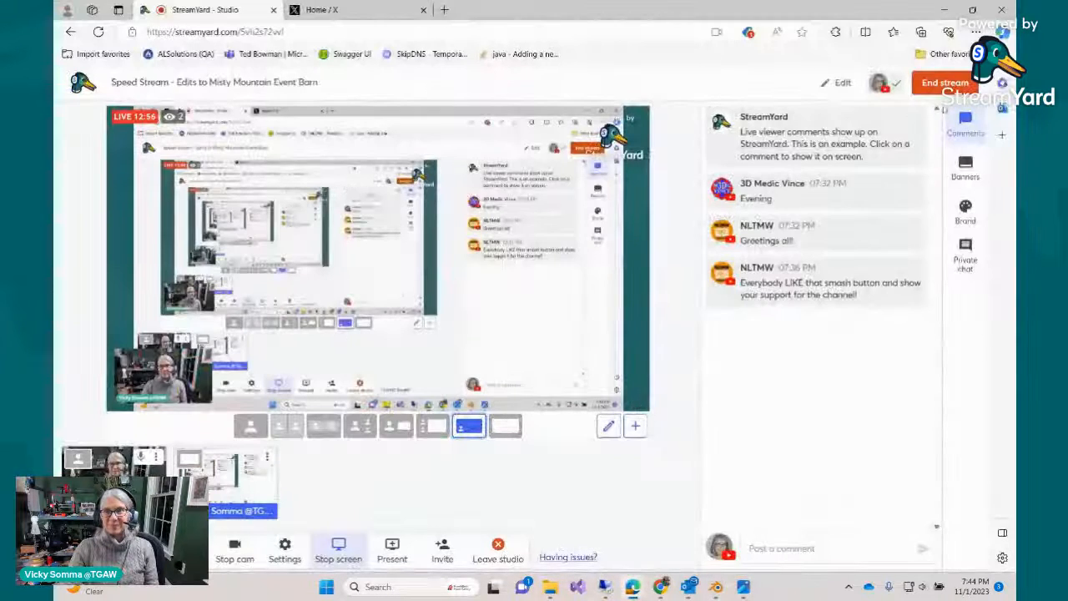
{"action": "left_click", "coordinate": [946, 83]}
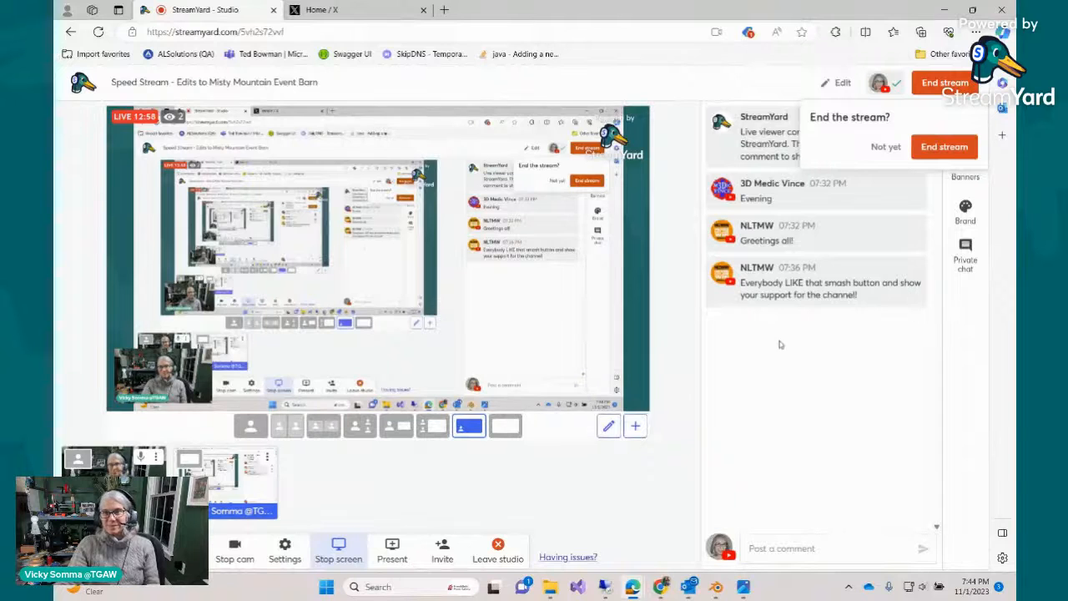